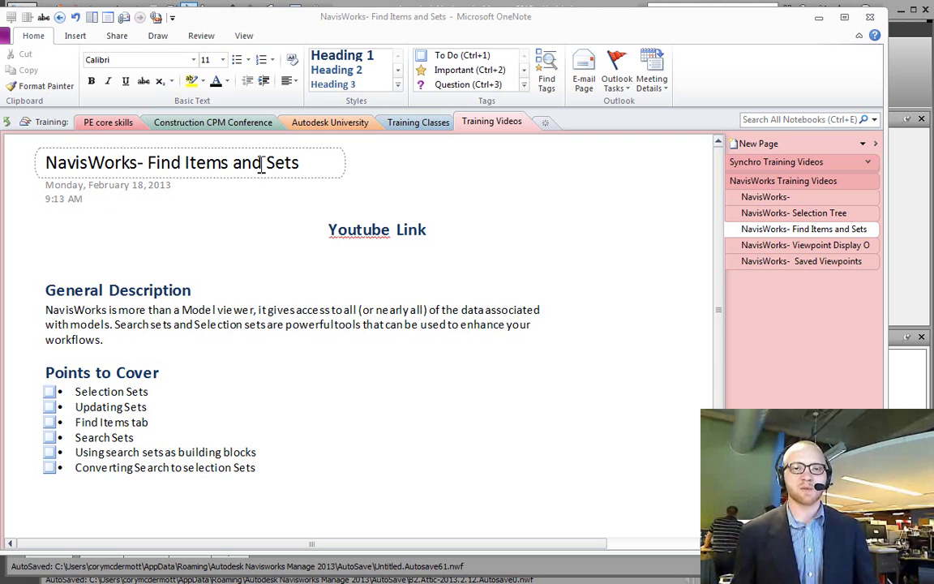
# - Review the general description and the points to cover on the Find Items and Sets notes page
pyautogui.click(299, 168)
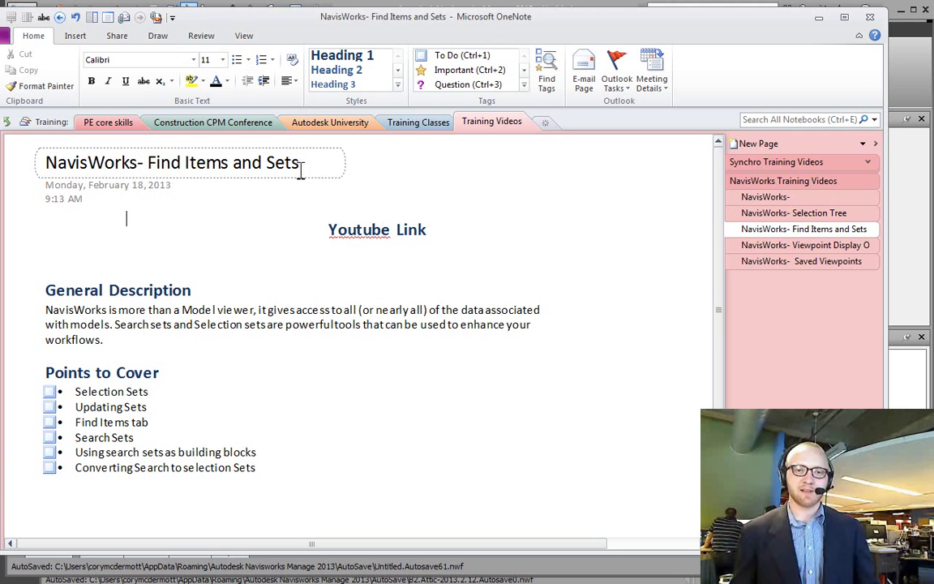
pyautogui.click(56, 289)
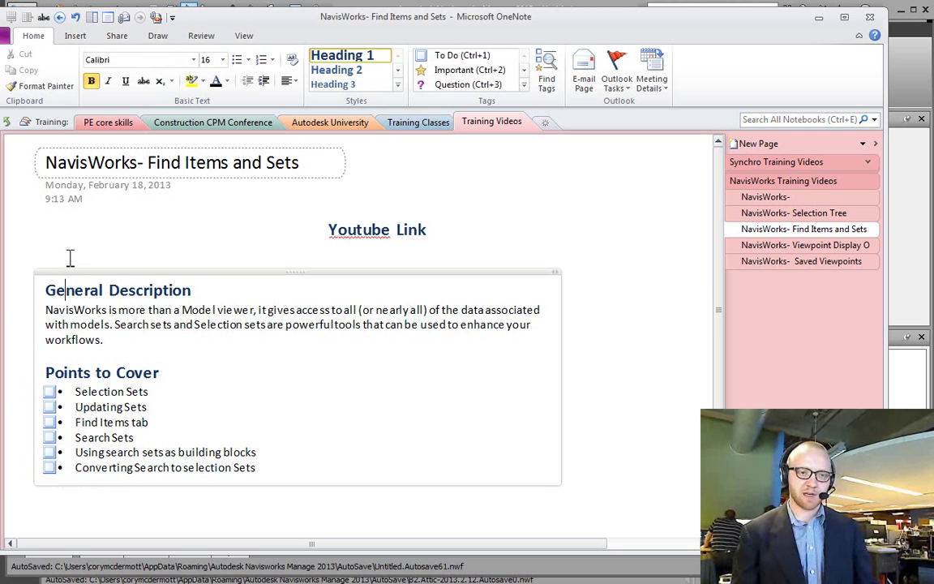
pyautogui.click(87, 392)
pyautogui.click(99, 437)
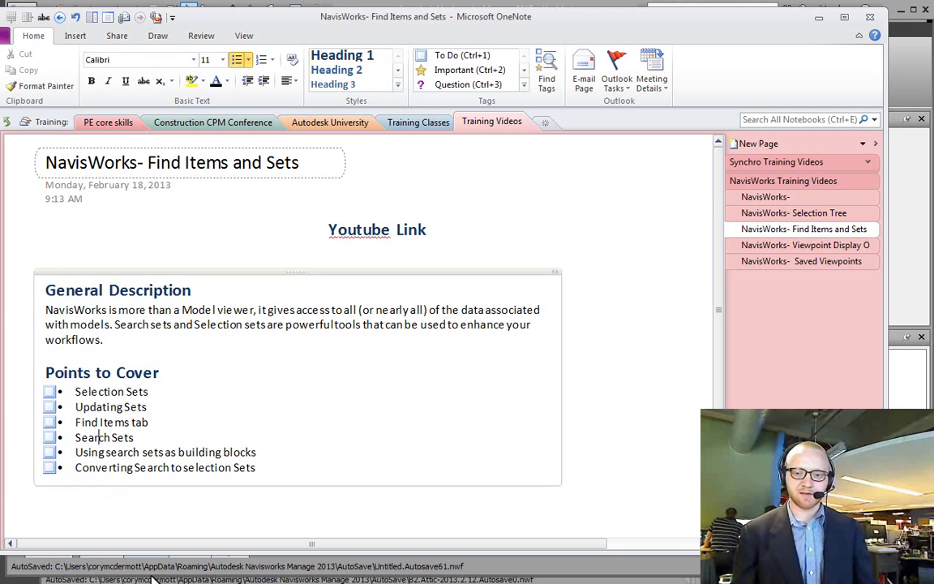
pyautogui.click(127, 349)
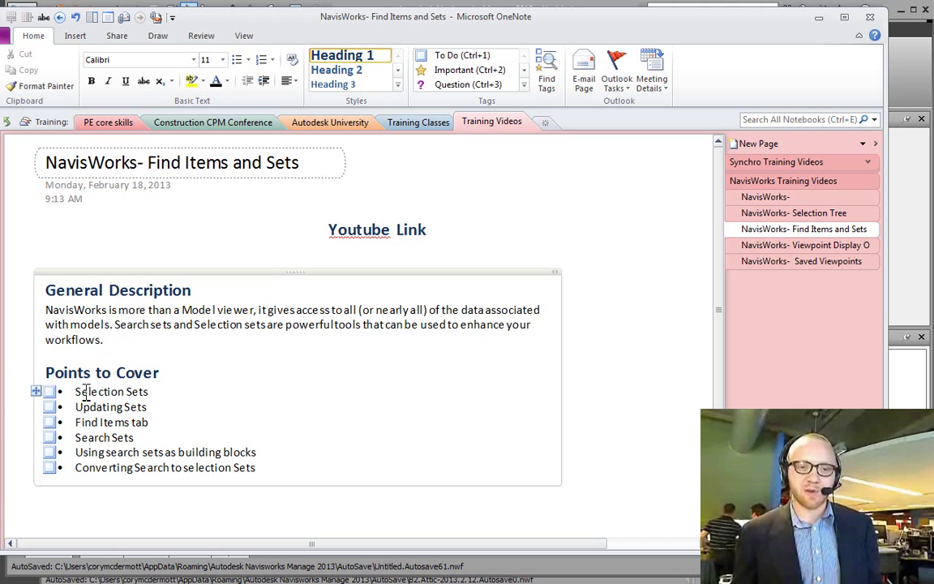
pyautogui.moveTo(76, 392); pyautogui.dragTo(152, 395)
pyautogui.click(152, 423)
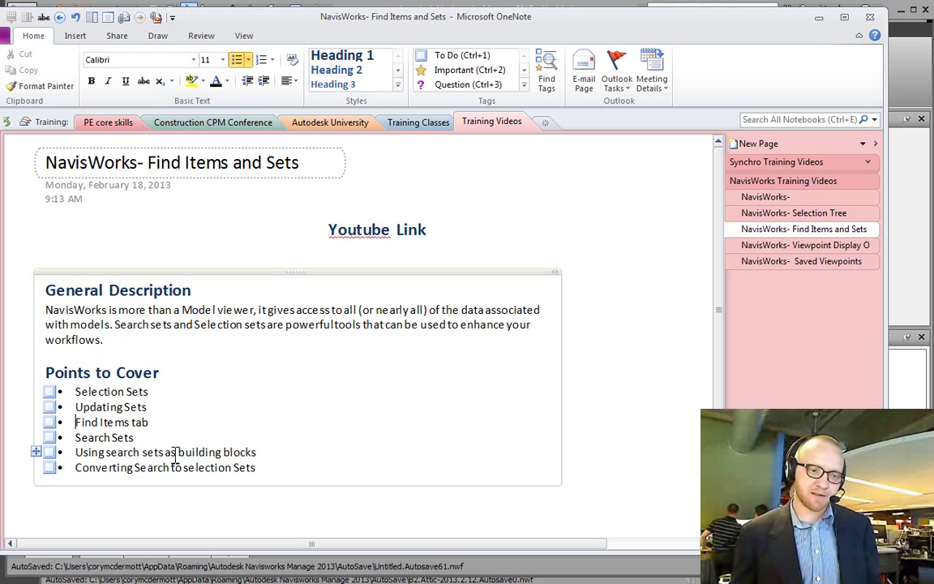
pyautogui.click(76, 437)
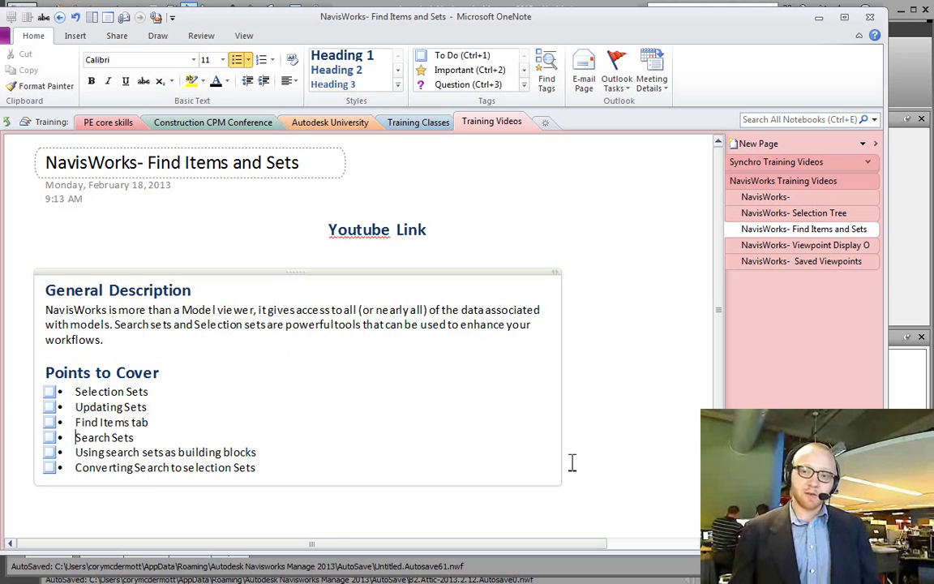
# - Switch to Navisworks Manage, hide the Sets window and show it again
pyautogui.click(913, 80)
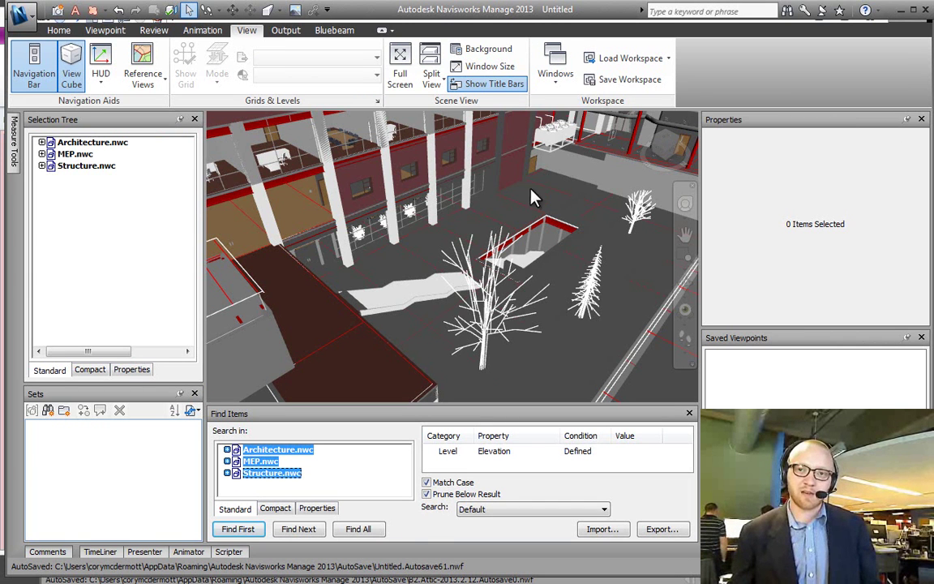
pyautogui.click(558, 77)
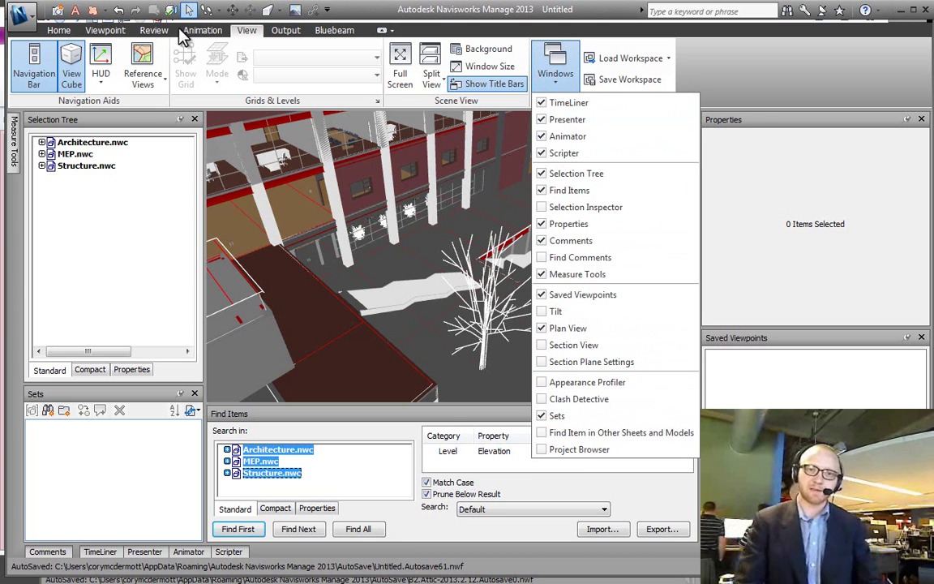
pyautogui.click(60, 31)
pyautogui.click(248, 31)
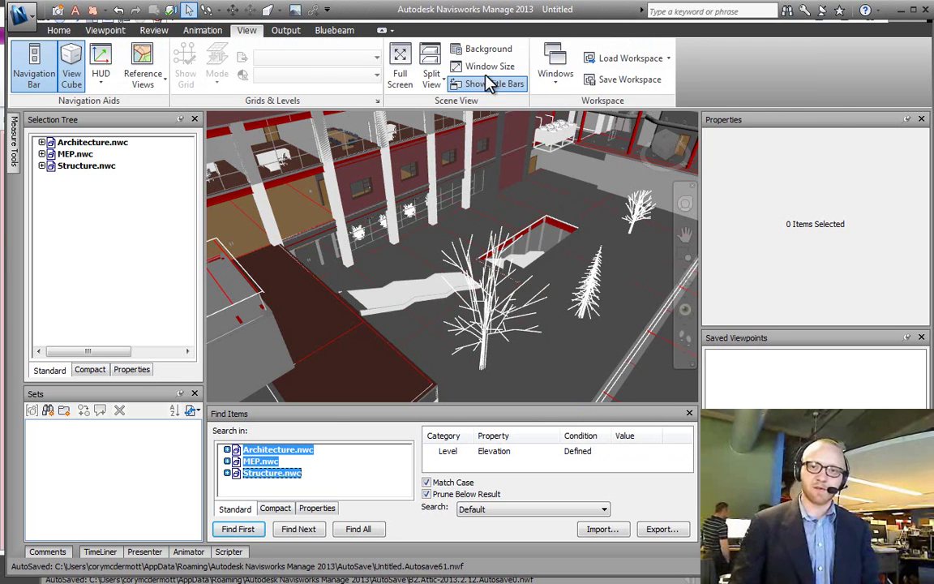
pyautogui.click(556, 71)
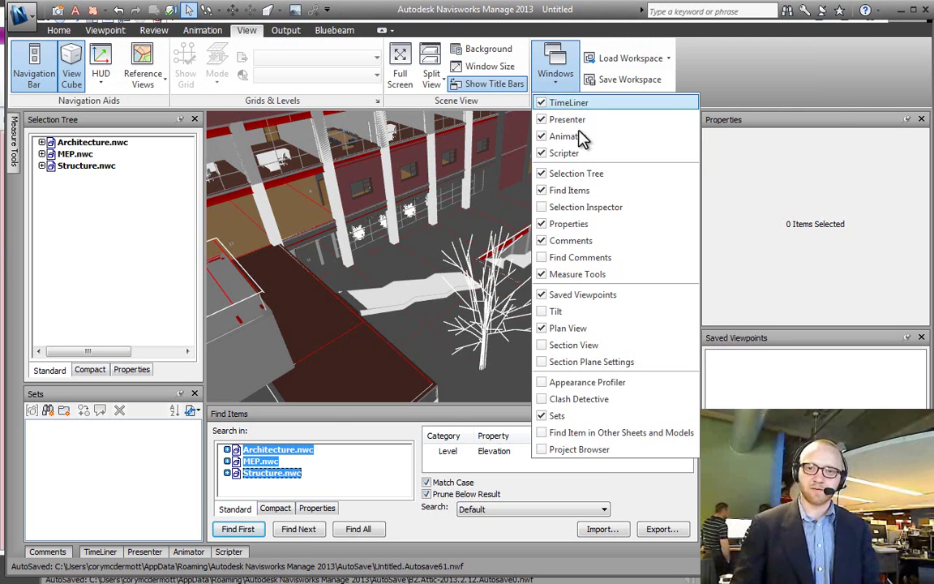
pyautogui.click(549, 421)
pyautogui.click(555, 69)
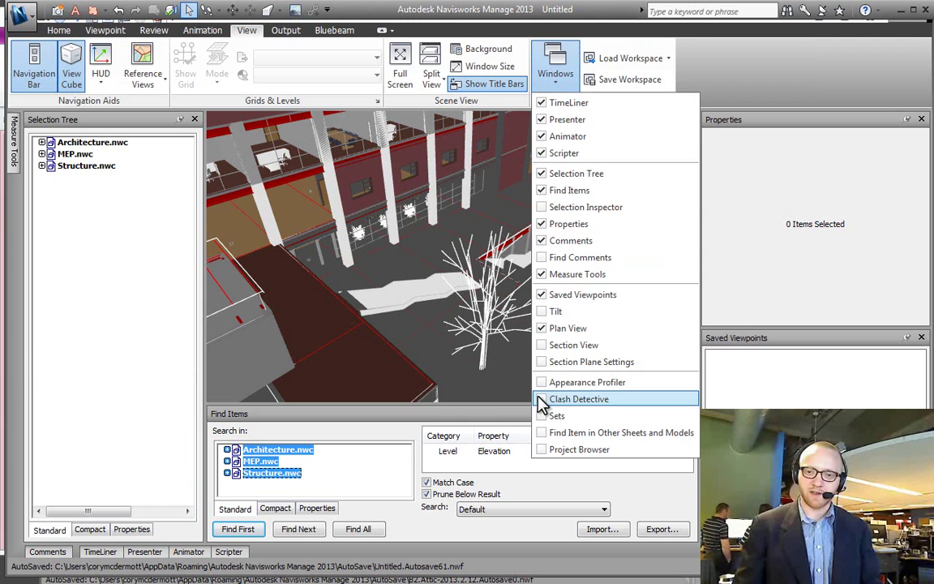
pyautogui.click(556, 416)
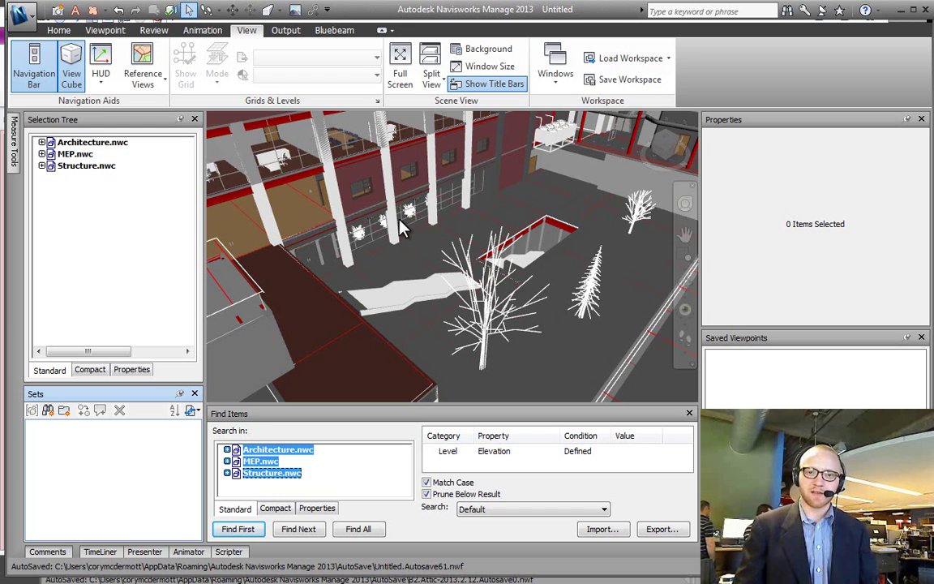
# - Select three roof surfaces, the small Cornus Florida tree in the courtyard, one facade window and the building's end brick wall together
pyautogui.moveTo(400, 229); pyautogui.dragTo(473, 272, button='middle')
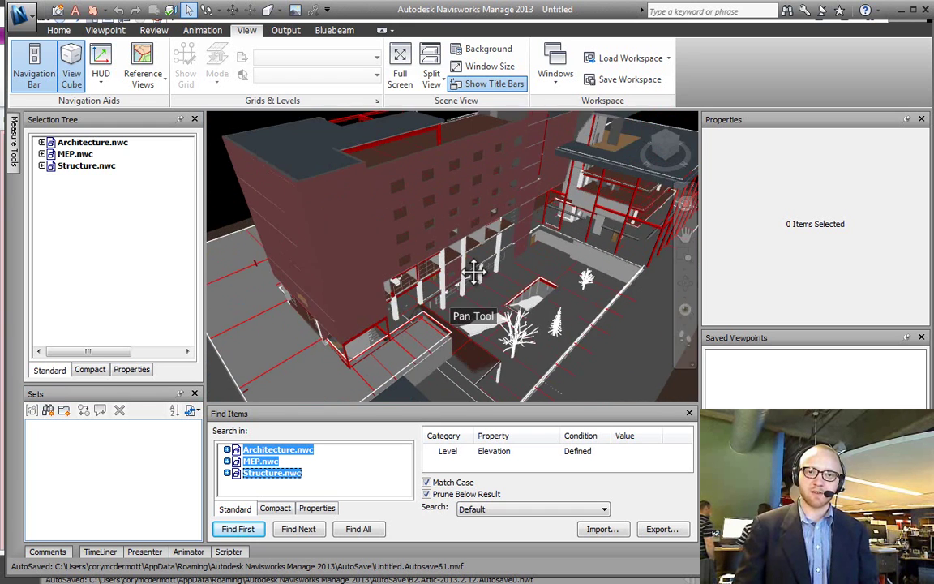
pyautogui.scroll(-3, 478, 316)
pyautogui.click(332, 171)
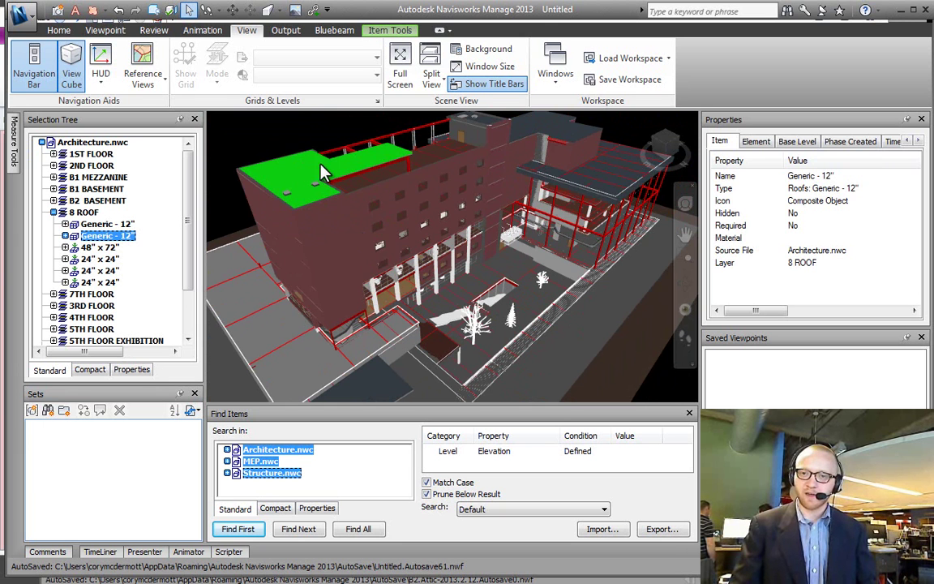
pyautogui.keyDown('ctrl'); pyautogui.click(532, 144); pyautogui.keyUp('ctrl')
pyautogui.keyDown('ctrl'); pyautogui.click(543, 166); pyautogui.keyUp('ctrl')
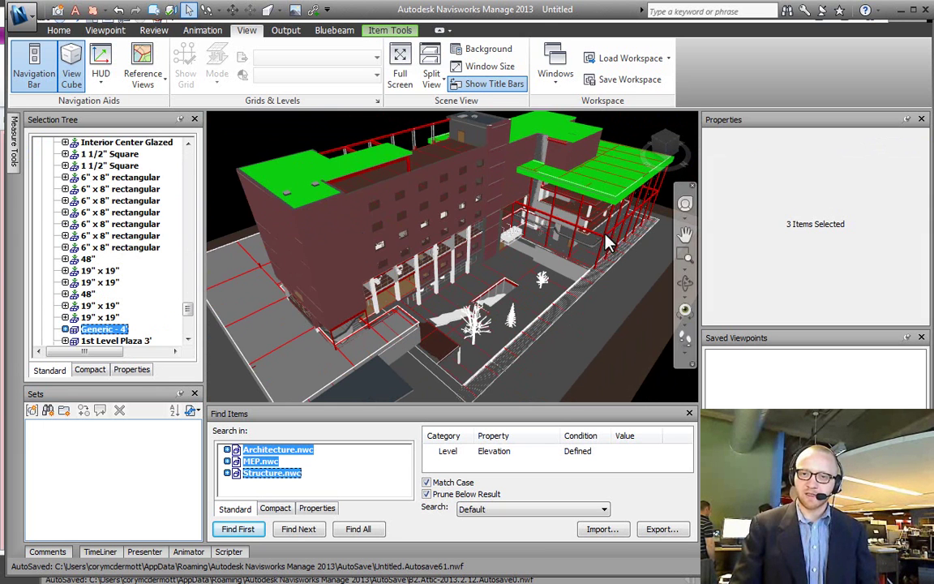
pyautogui.keyDown('ctrl'); pyautogui.click(541, 278); pyautogui.keyUp('ctrl')
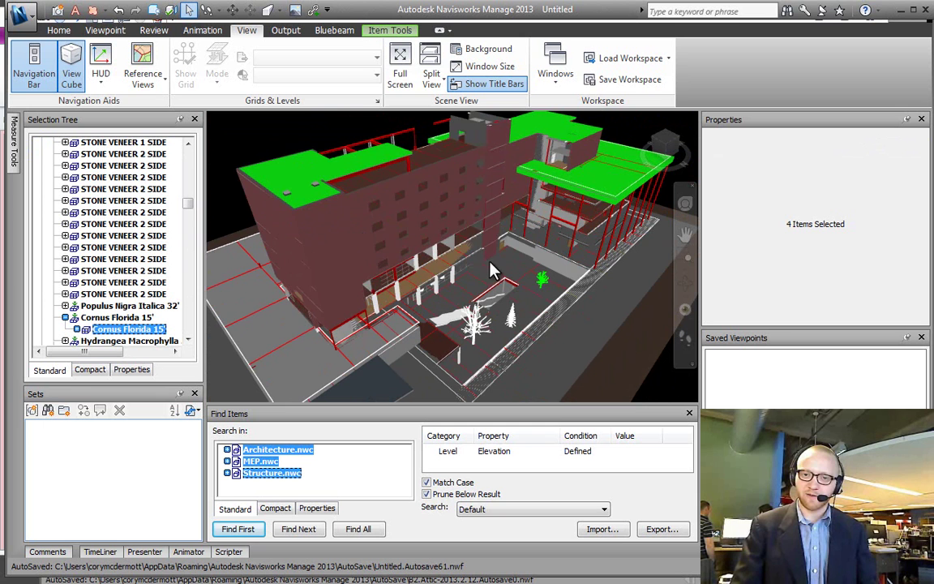
pyautogui.keyDown('ctrl'); pyautogui.click(443, 217); pyautogui.keyUp('ctrl')
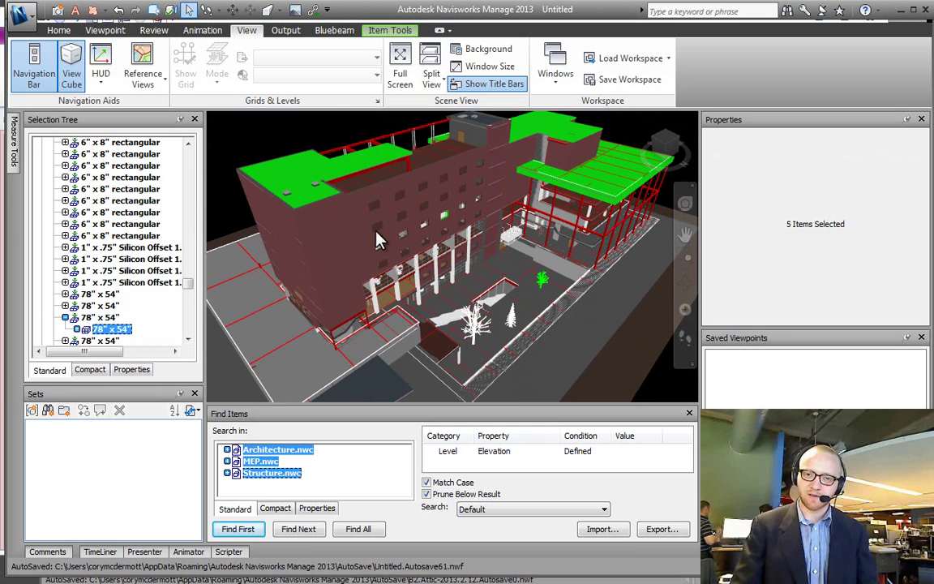
pyautogui.keyDown('ctrl'); pyautogui.click(335, 260); pyautogui.keyUp('ctrl')
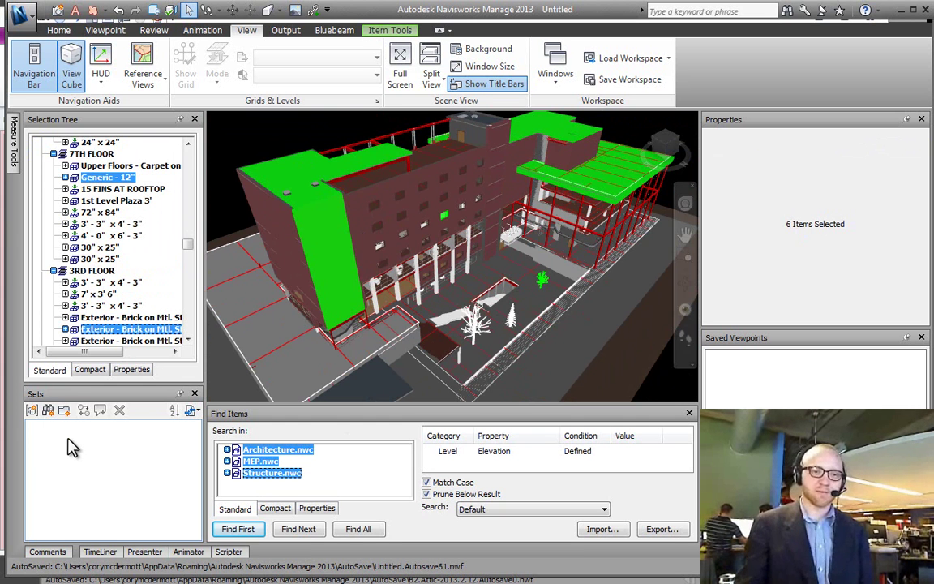
# - Save the current selection as a selection set named random assortment
pyautogui.rightClick(44, 455)
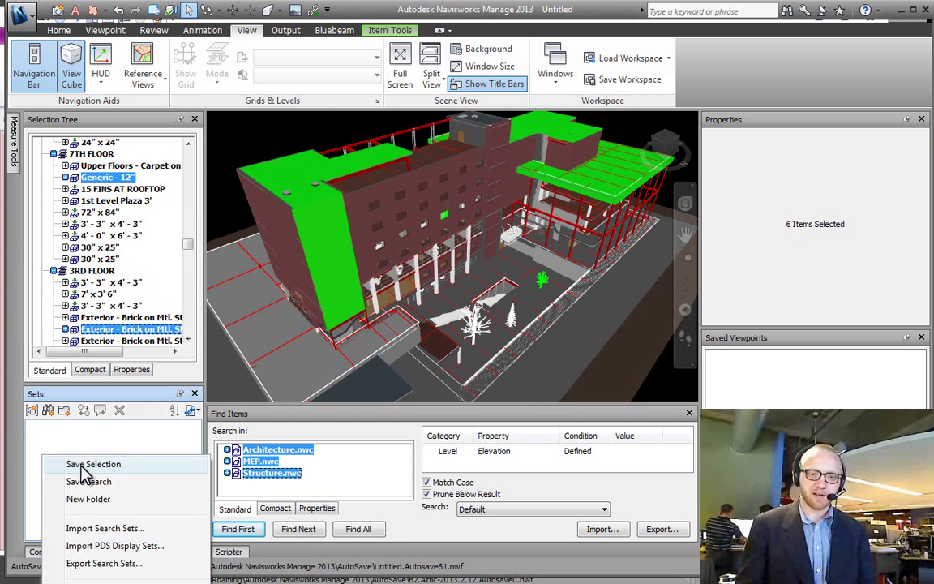
pyautogui.click(82, 467)
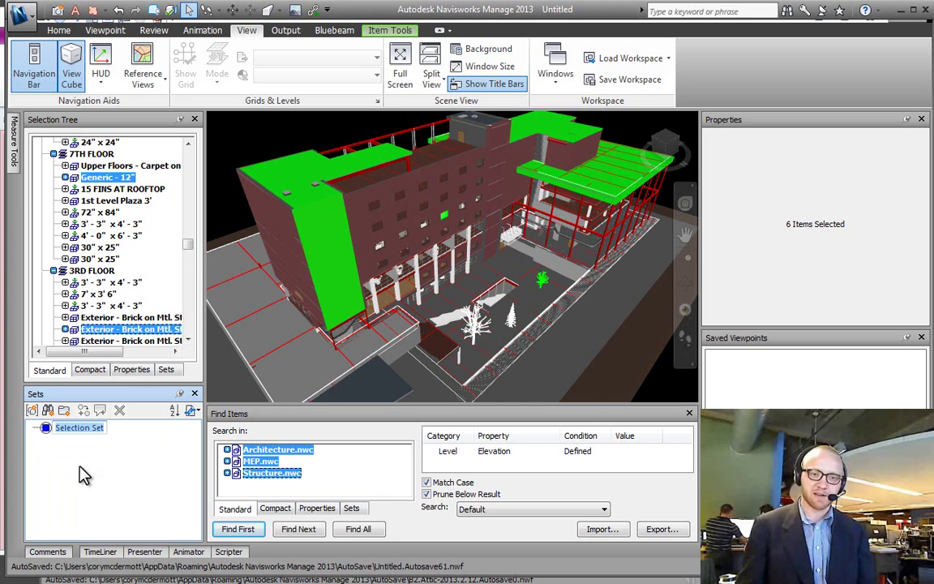
pyautogui.write('ra')
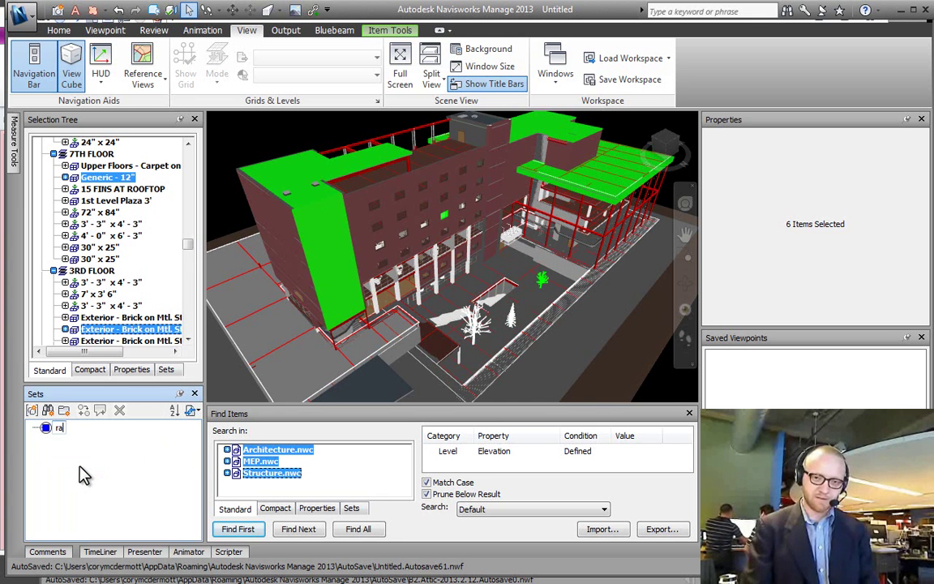
pyautogui.write('ndom assortment')
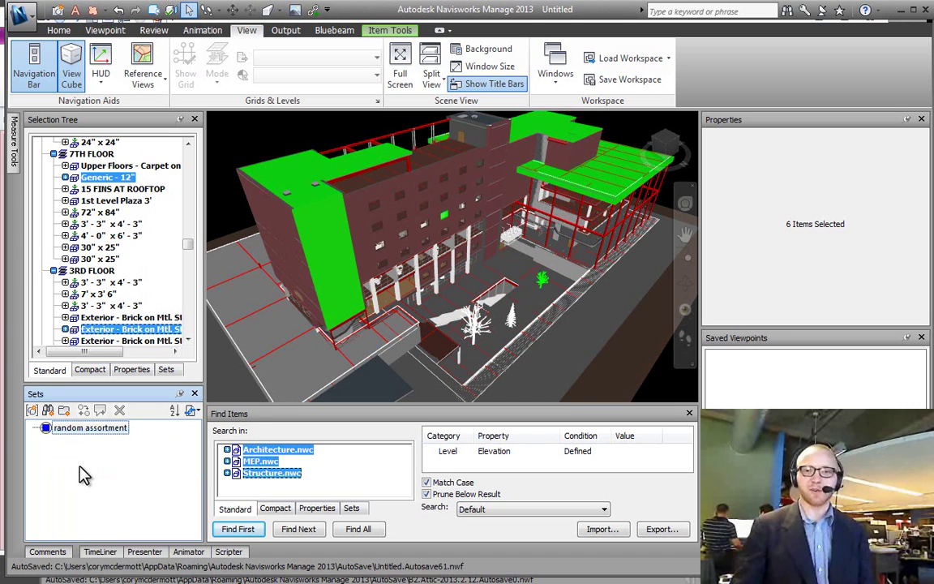
pyautogui.press('Return')
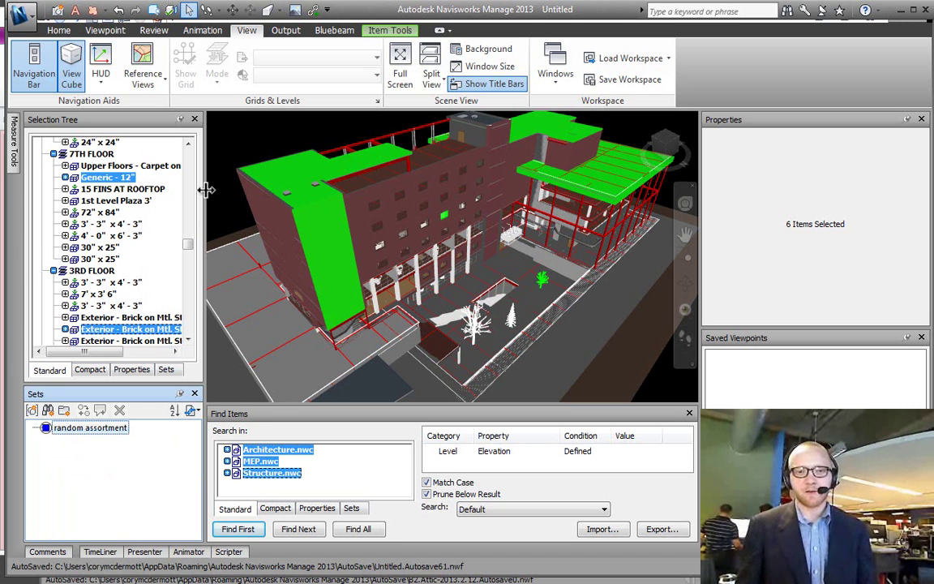
# - Clear the selection, recall the items from the random assortment set, and clear the selection again
pyautogui.press('Escape')
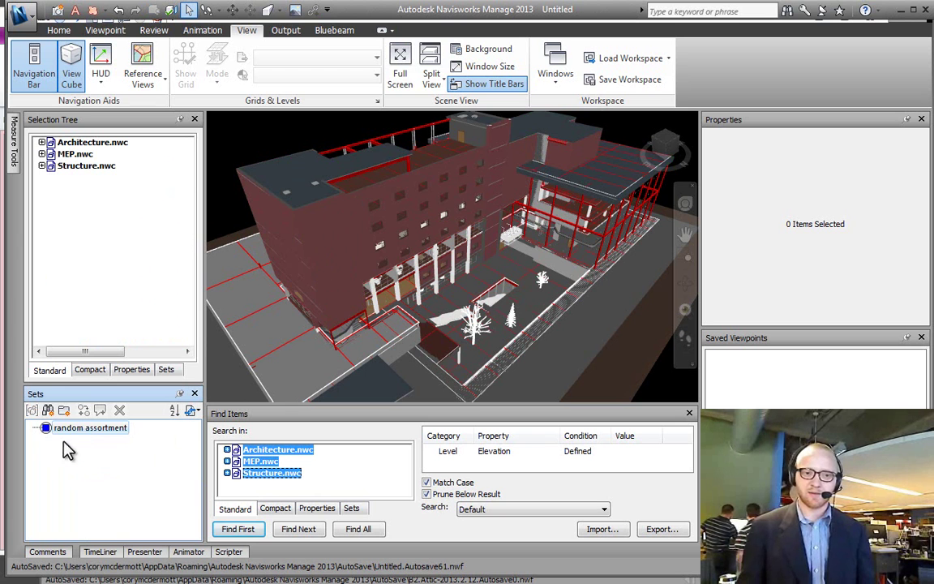
pyautogui.click(86, 430)
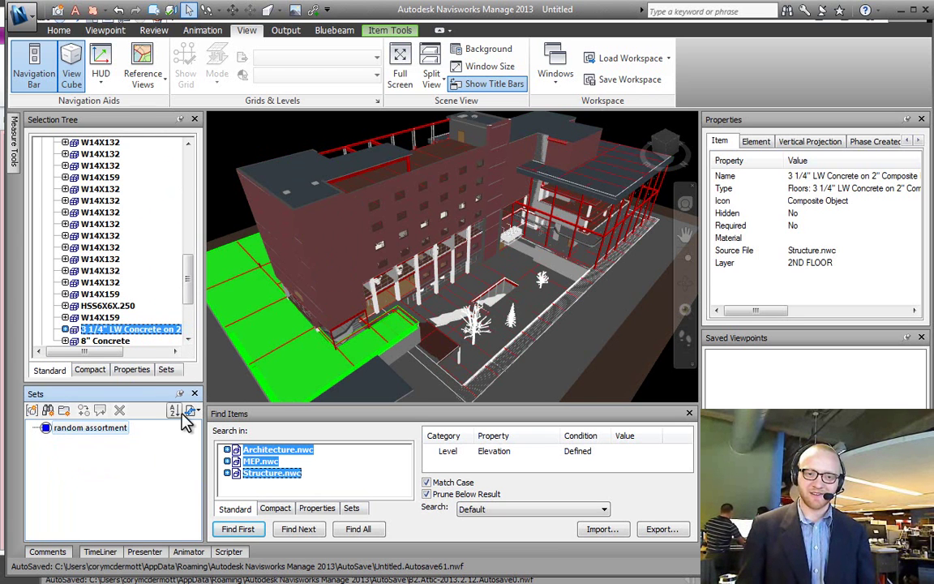
pyautogui.click(93, 430)
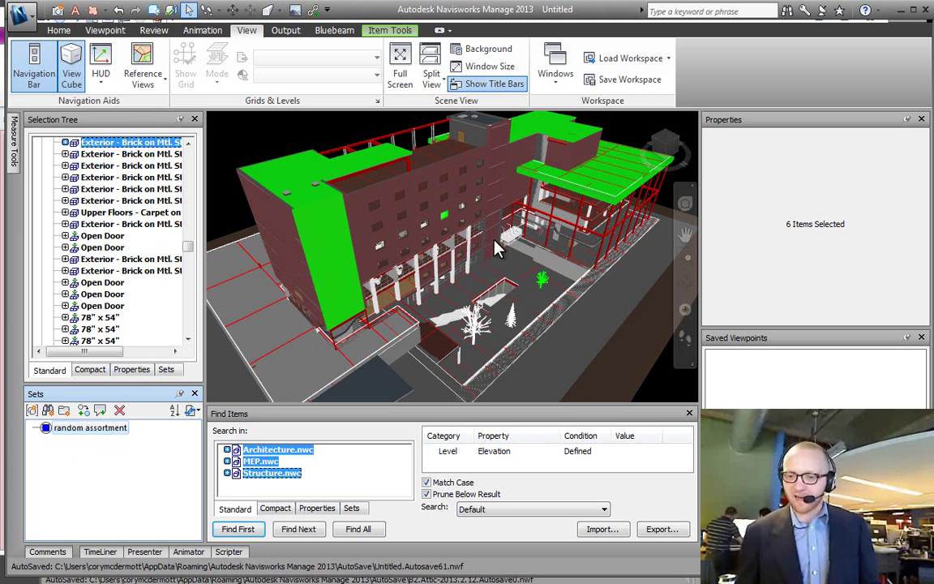
pyautogui.click(267, 148)
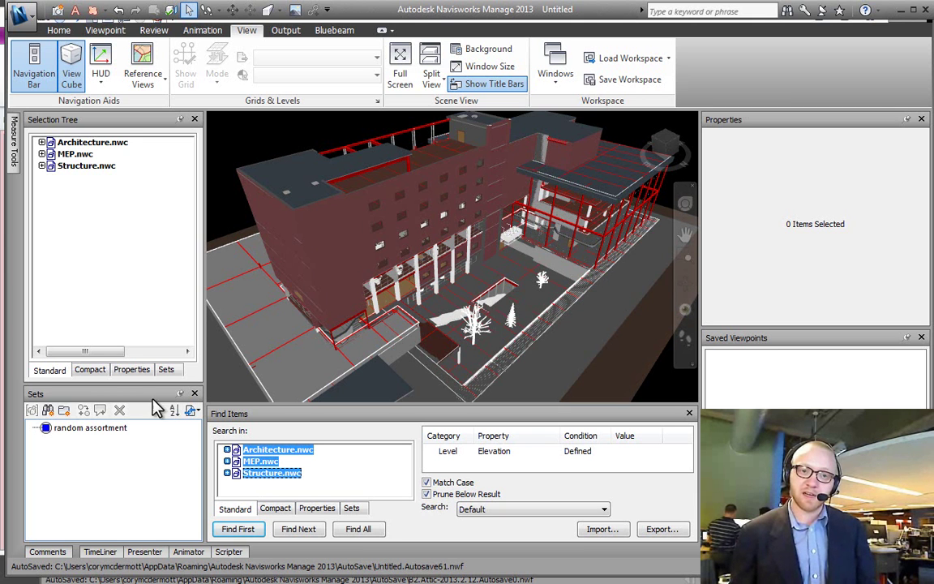
# - Recall the random assortment set and add the tall narrow brick wall and the concrete slab beside the building to the selection
pyautogui.click(79, 430)
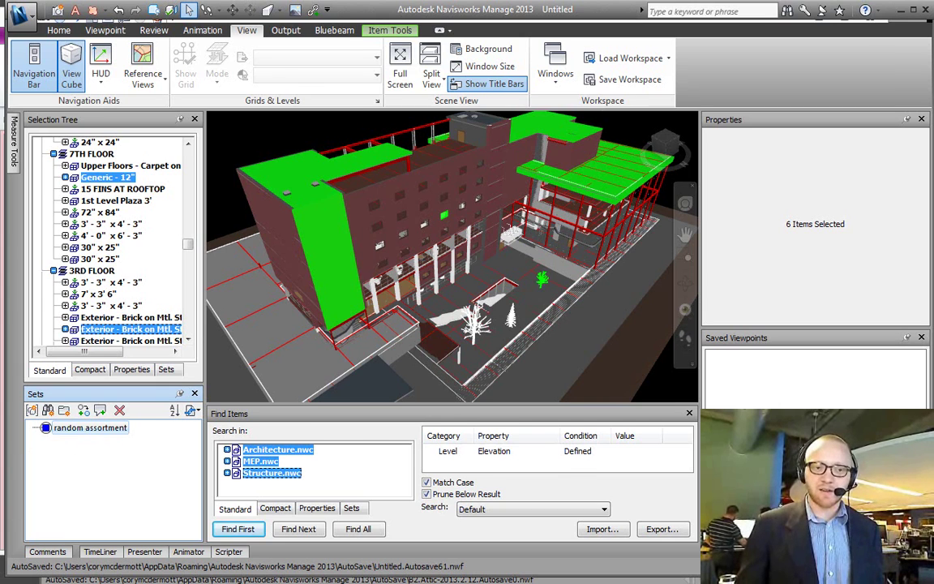
pyautogui.click(5, 460)
pyautogui.hotkey('alt', 'Tab')
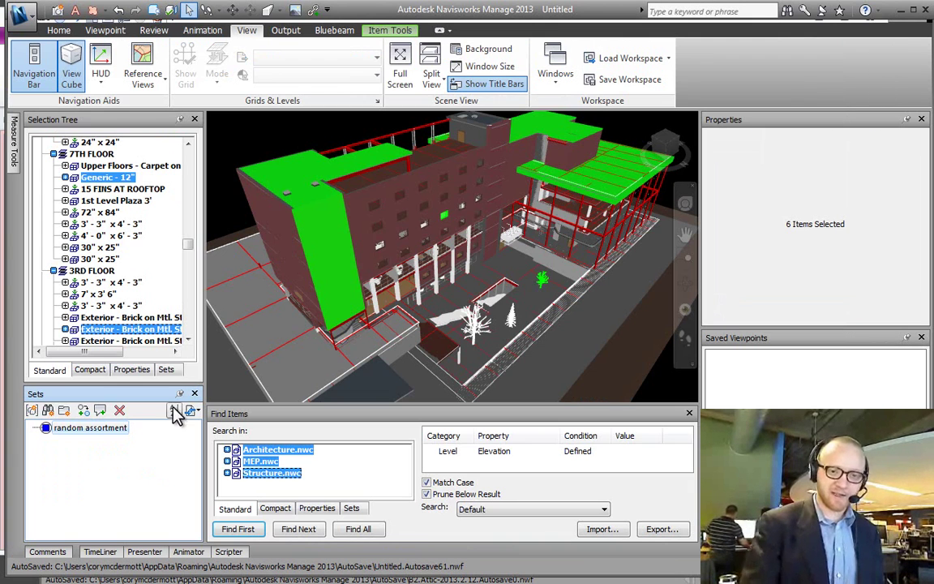
pyautogui.keyDown('ctrl'); pyautogui.click(491, 173); pyautogui.keyUp('ctrl')
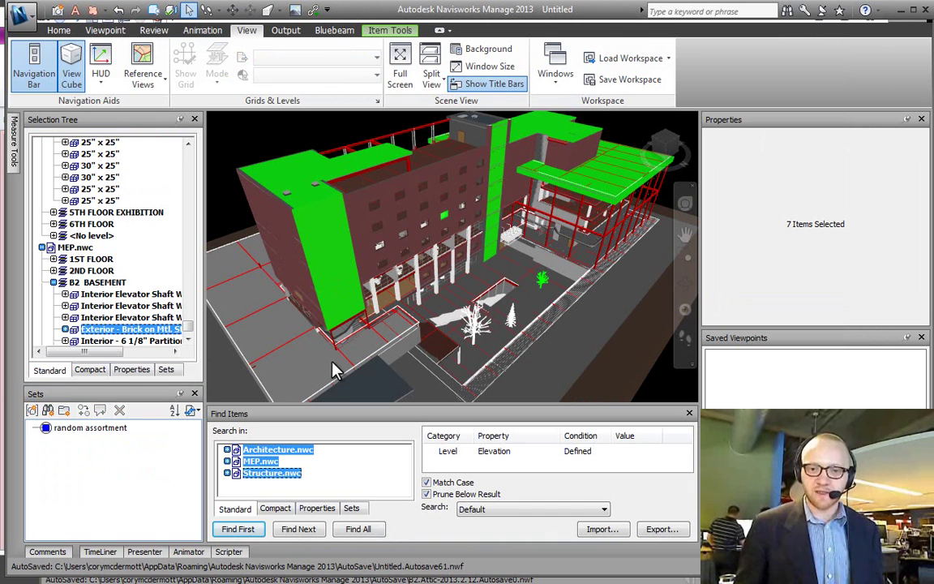
pyautogui.keyDown('ctrl'); pyautogui.click(299, 339); pyautogui.keyUp('ctrl')
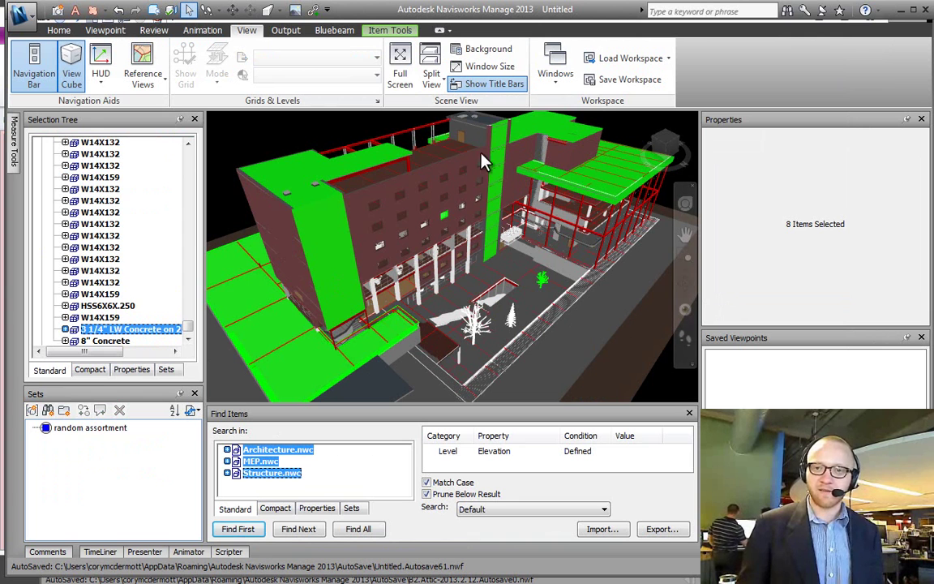
# - Update the random assortment set with the current selection, and check it by clearing the selection and recalling the set
pyautogui.rightClick(74, 433)
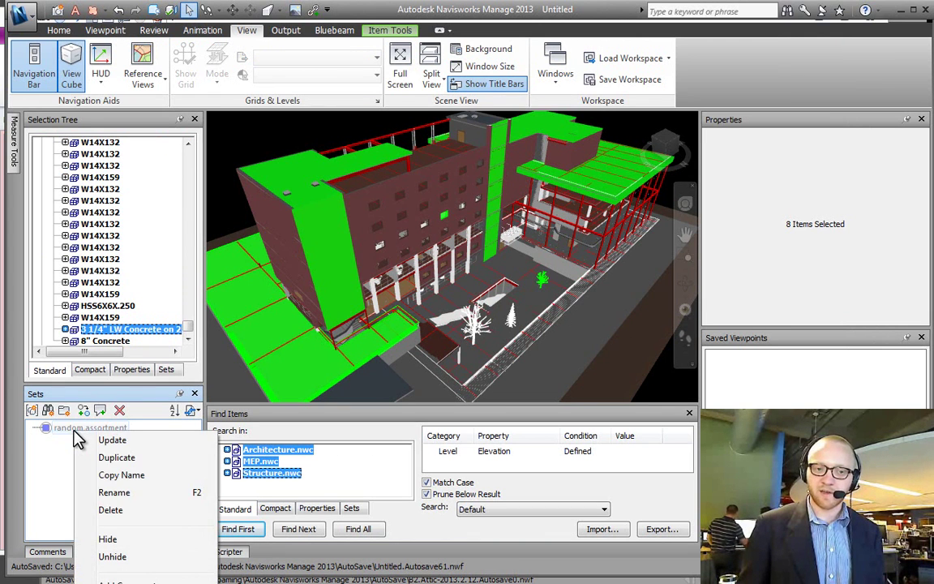
pyautogui.click(120, 441)
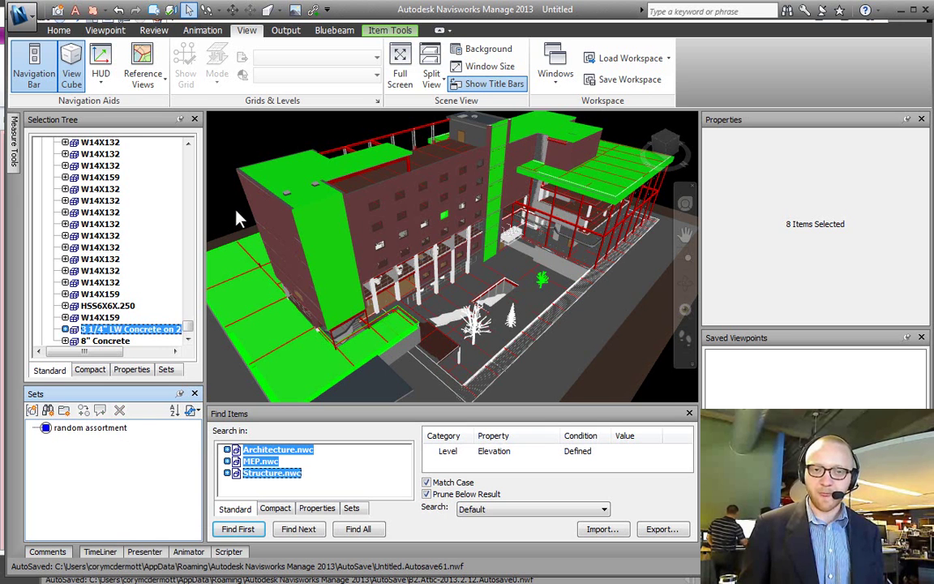
pyautogui.click(237, 217)
pyautogui.click(97, 433)
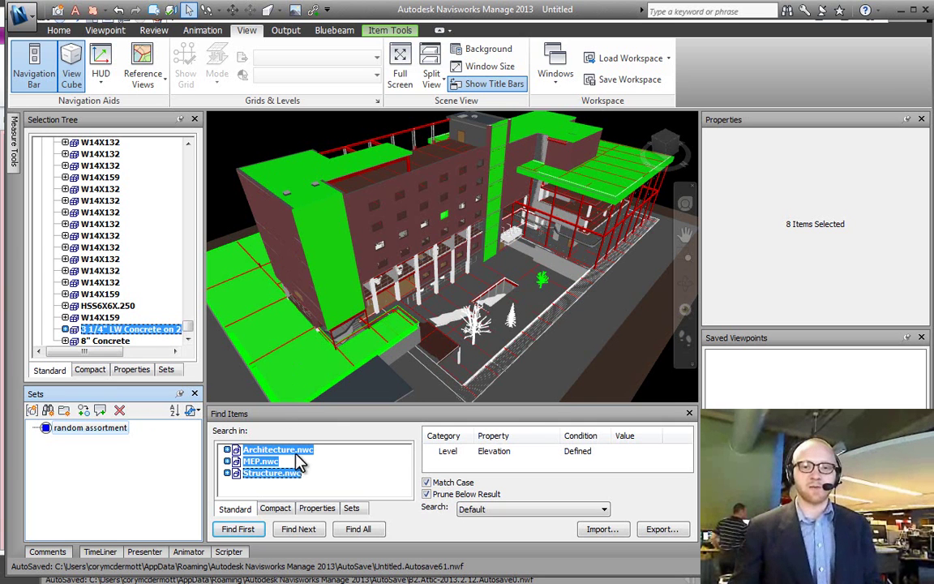
# - Clear the file selection in the Find Items search scope and delete the Level Elevation search condition
pyautogui.click(280, 489)
pyautogui.click(451, 455)
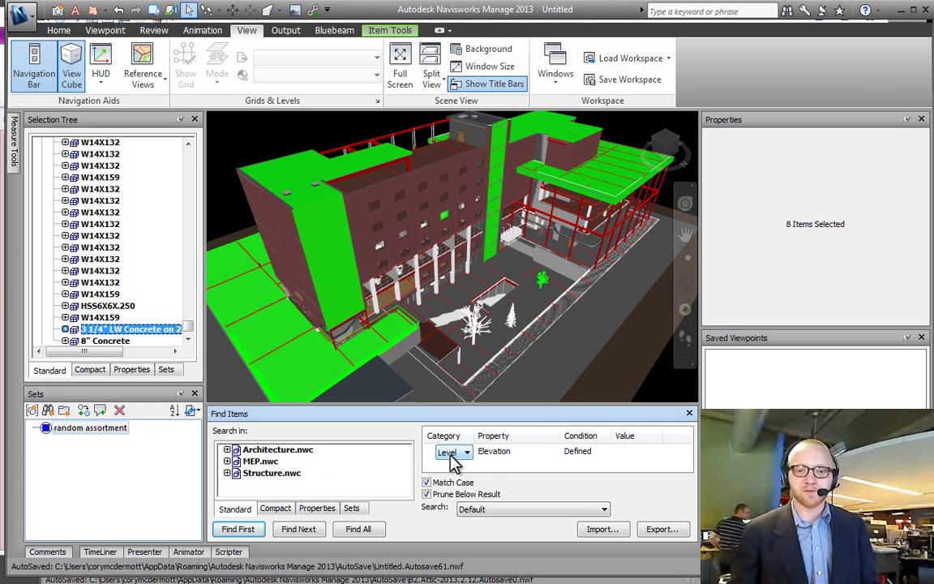
pyautogui.press('Delete')
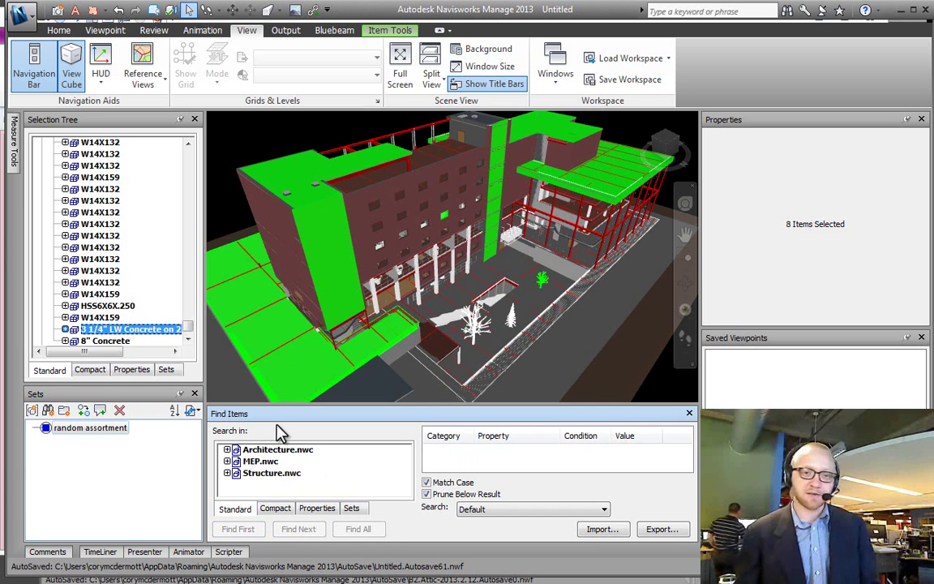
# - Collapse the selection tree to its three top-level files and clear the selection
pyautogui.press('Left')
pyautogui.press('Left')
pyautogui.press('Left')
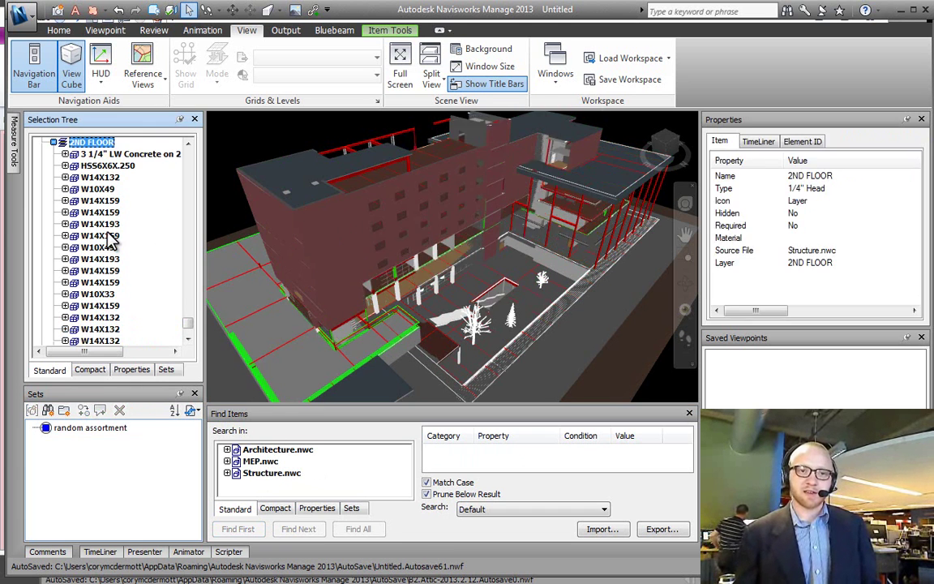
pyautogui.press('Left')
pyautogui.press('Up')
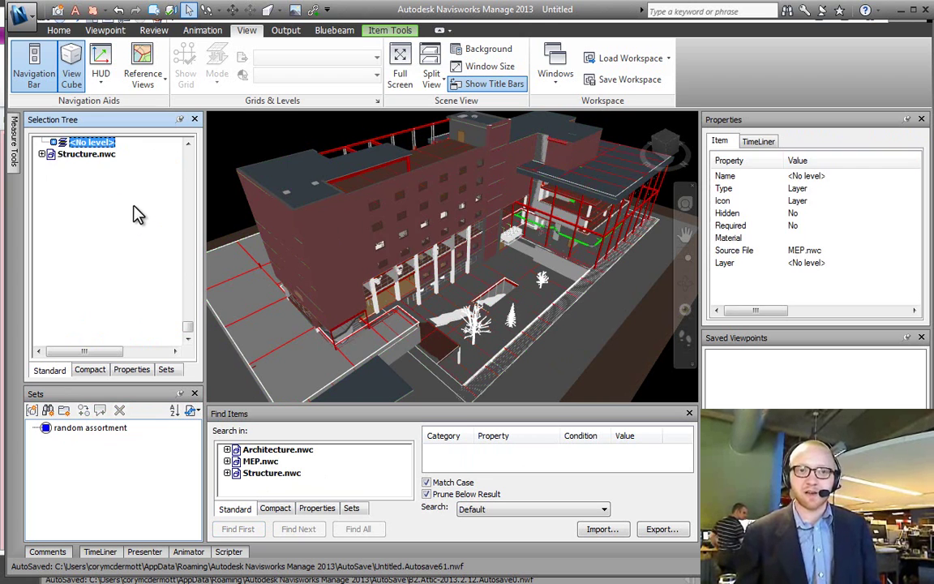
pyautogui.scroll(4, 128, 209)
pyautogui.press('Left')
pyautogui.press('Left')
pyautogui.press('Left')
pyautogui.press('Up')
pyautogui.press('Right')
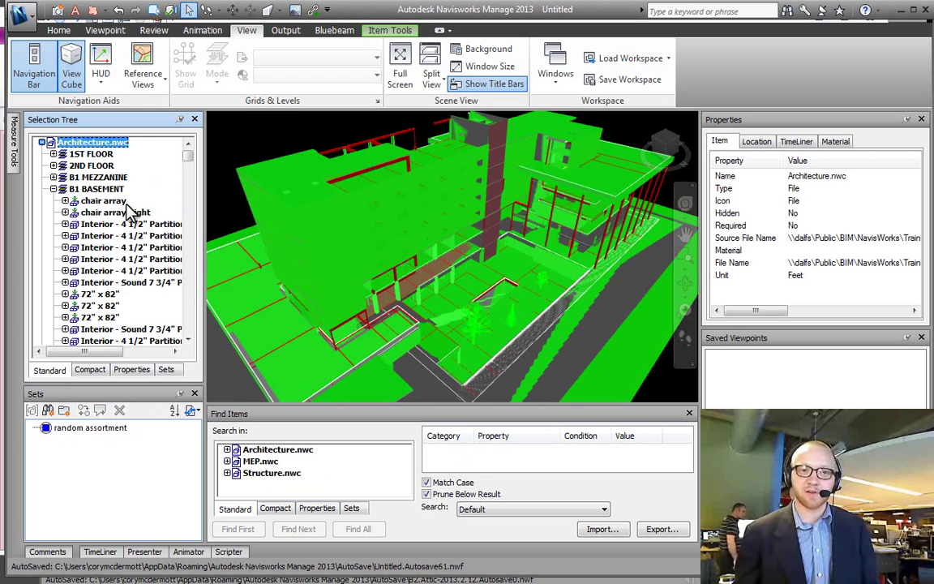
pyautogui.press('Left')
pyautogui.press('Escape')
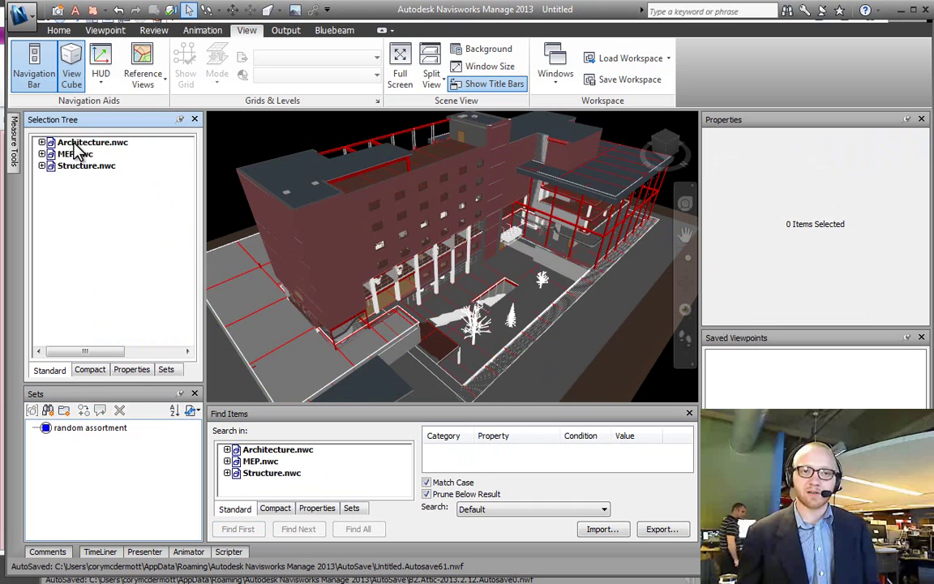
pyautogui.click(81, 143)
pyautogui.press('Escape')
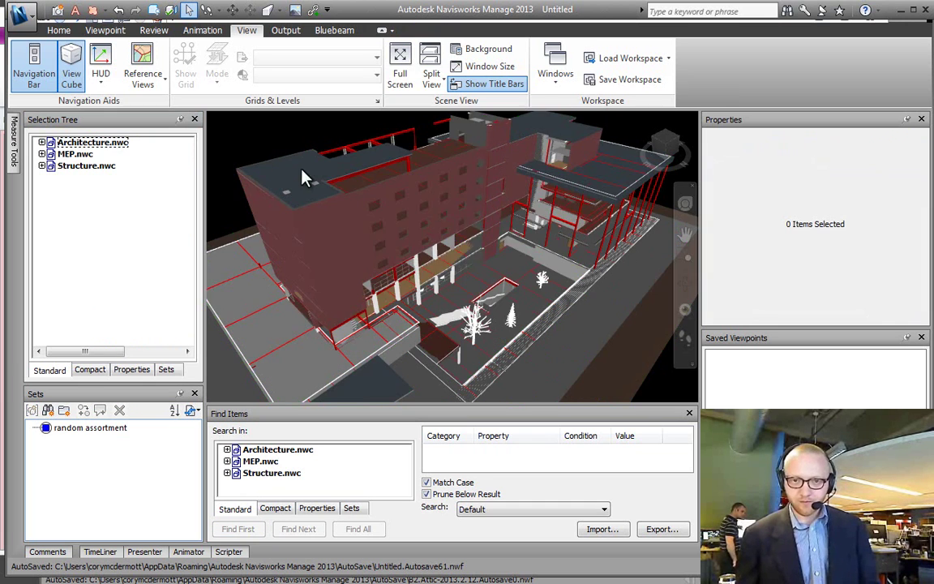
# - Select the large bare tree, the conifer and the small tree in the courtyard in turn to check their item properties
pyautogui.scroll(5, 508, 321)
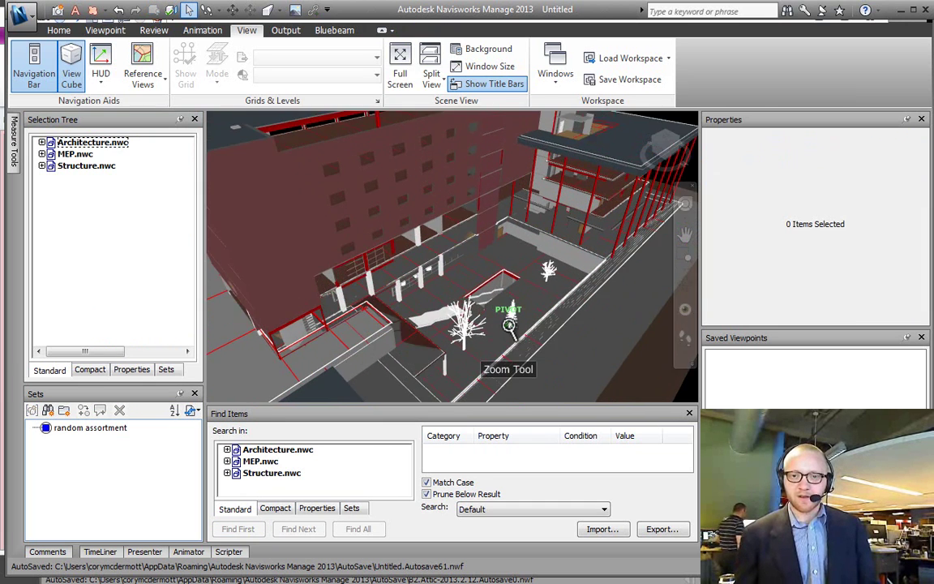
pyautogui.moveTo(507, 319); pyautogui.dragTo(451, 286, button='middle')
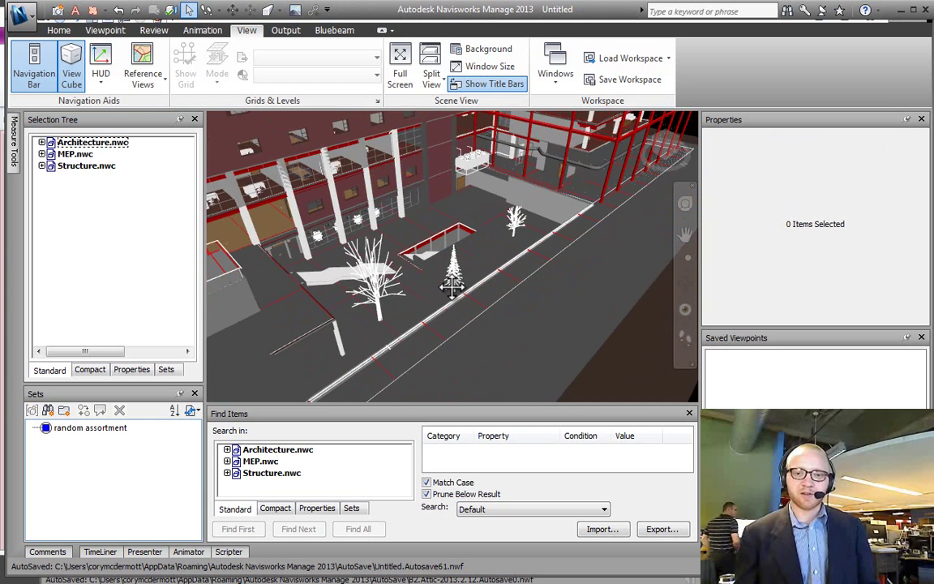
pyautogui.scroll(3, 452, 279)
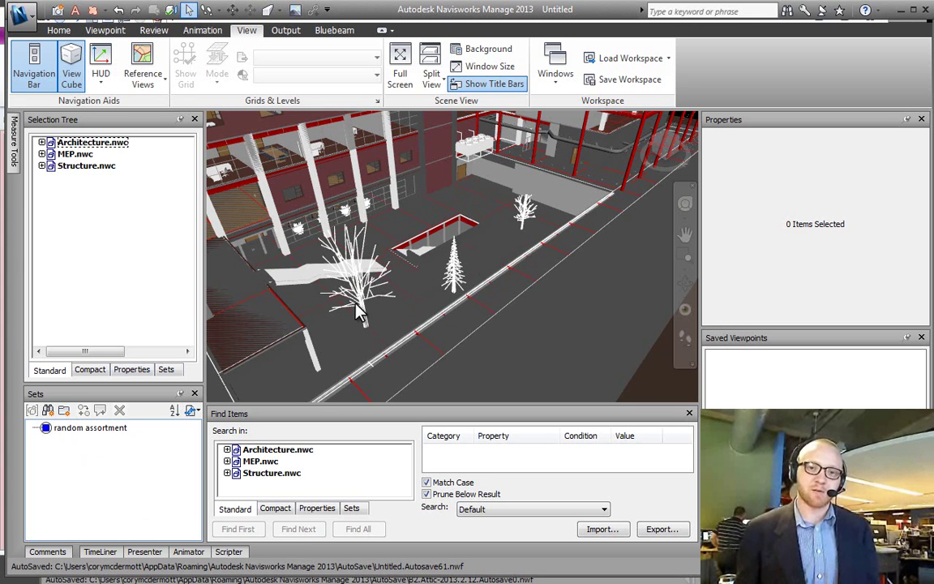
pyautogui.click(365, 313)
pyautogui.click(365, 312)
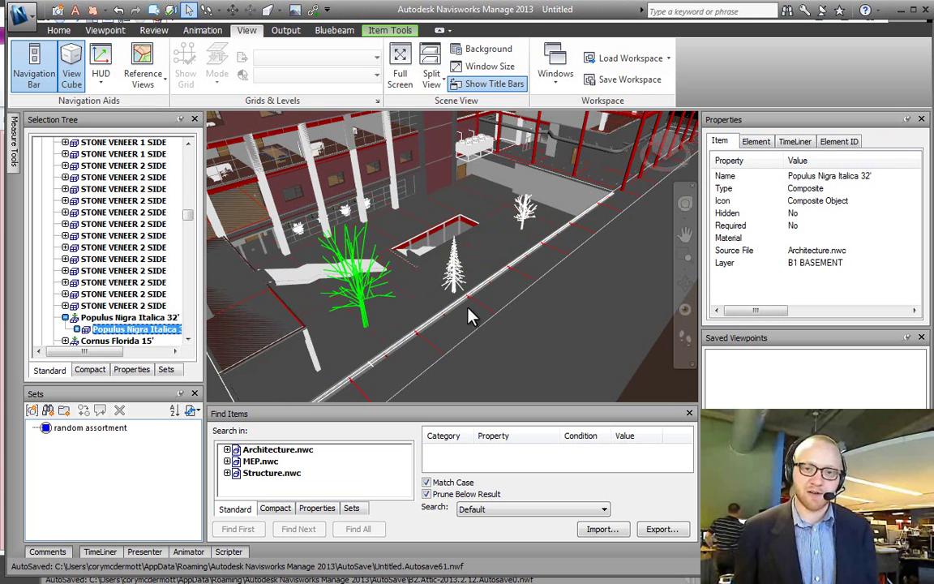
pyautogui.click(454, 276)
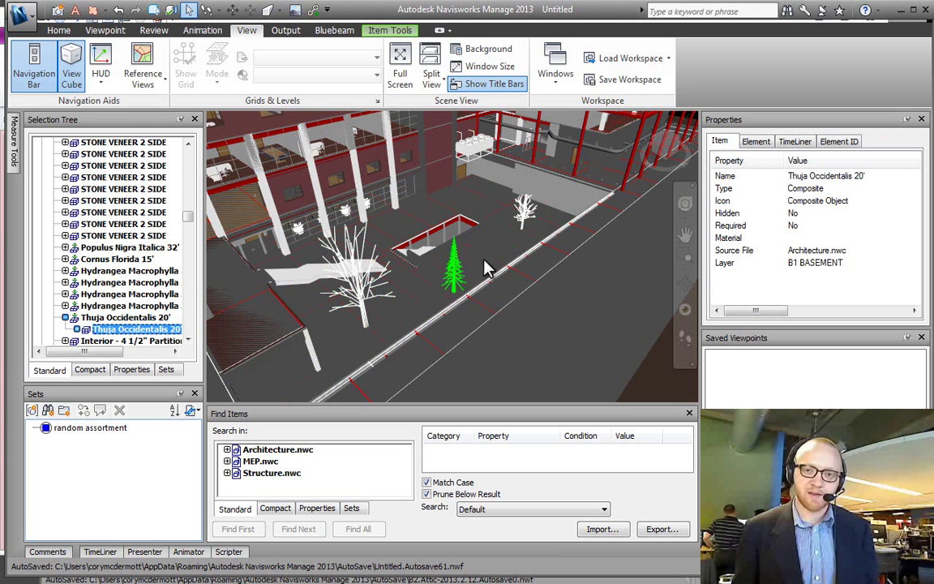
pyautogui.click(527, 216)
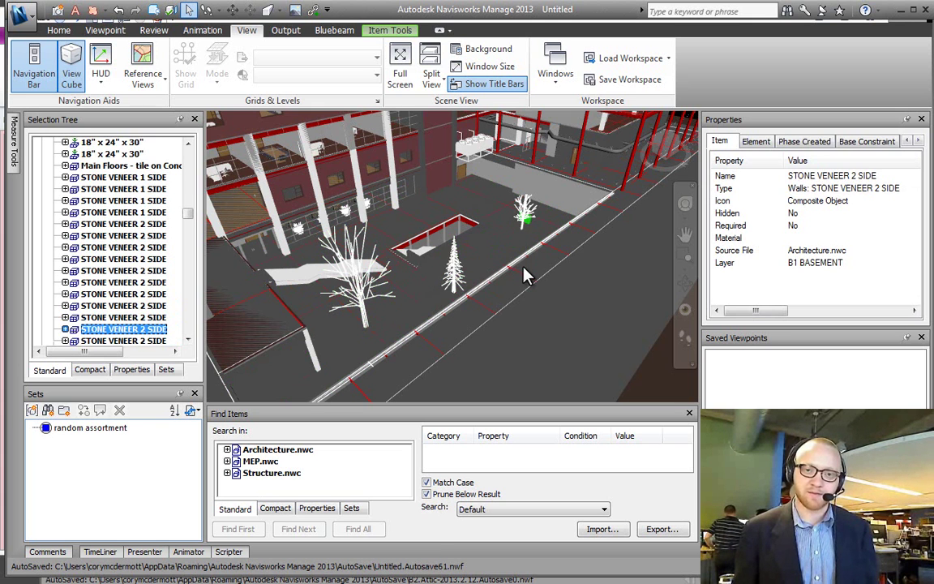
pyautogui.click(526, 216)
pyautogui.click(526, 218)
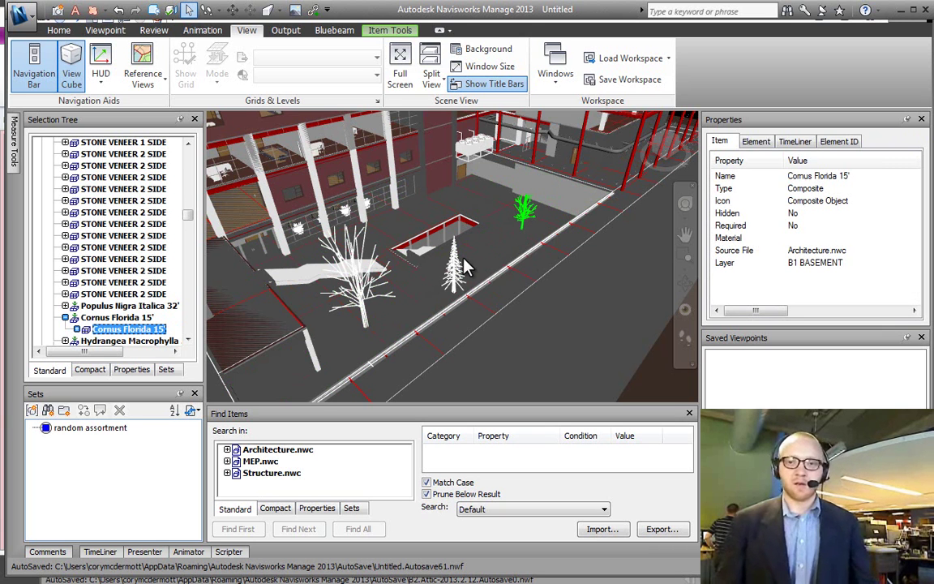
# - Create a search set named Things that look like trees
pyautogui.click(47, 410)
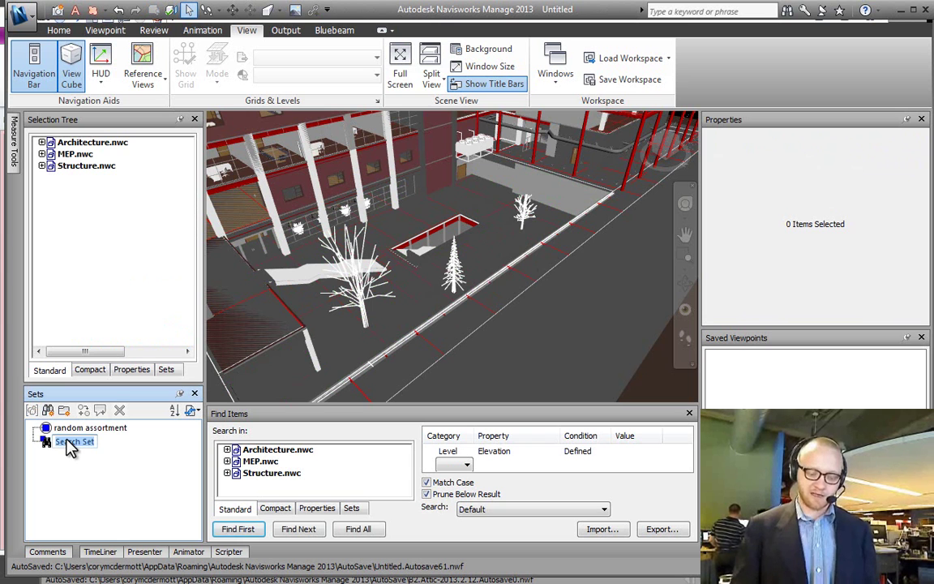
pyautogui.write('Things that look like trees')
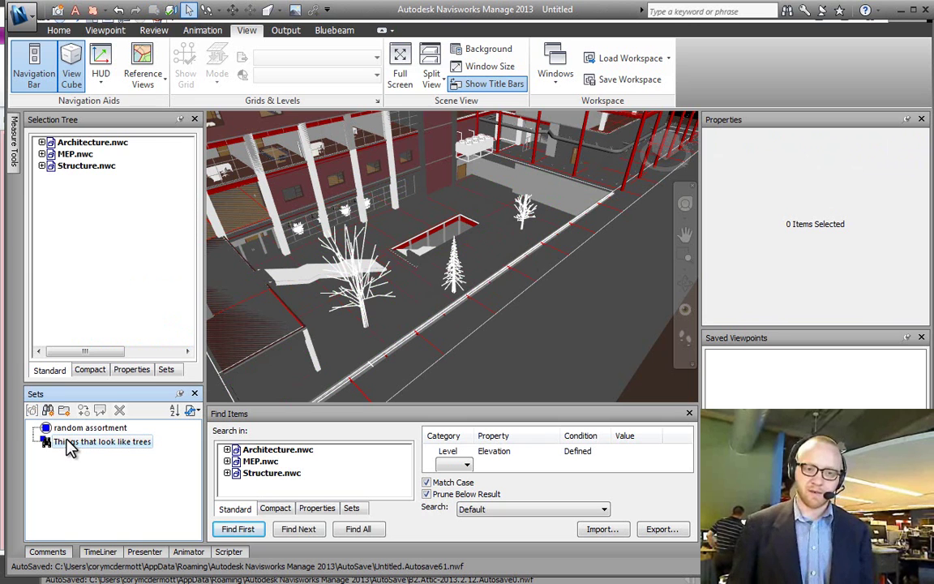
pyautogui.press('Return')
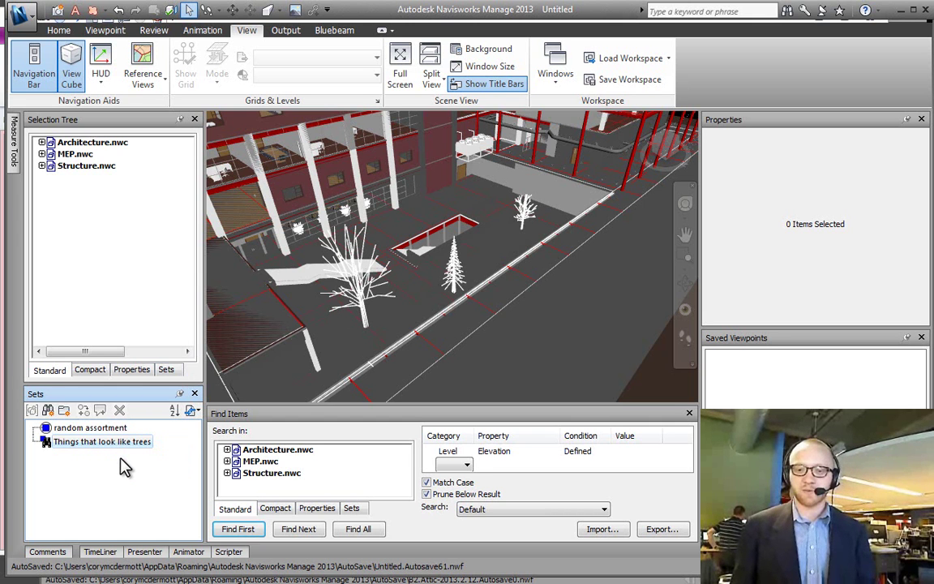
# - Select the large courtyard tree and compare the item properties of its insert group, composite object and composite part in the selection tree
pyautogui.click(454, 276)
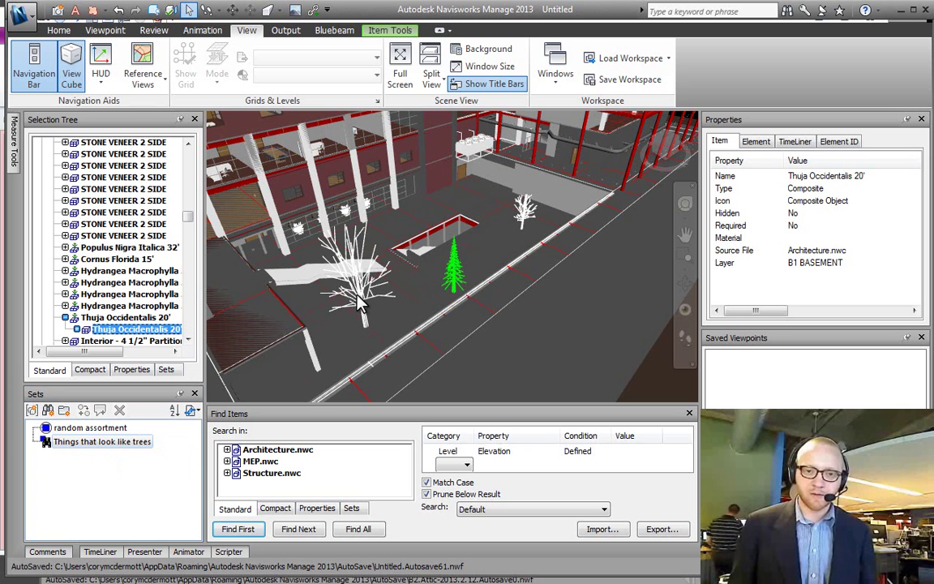
pyautogui.click(324, 268)
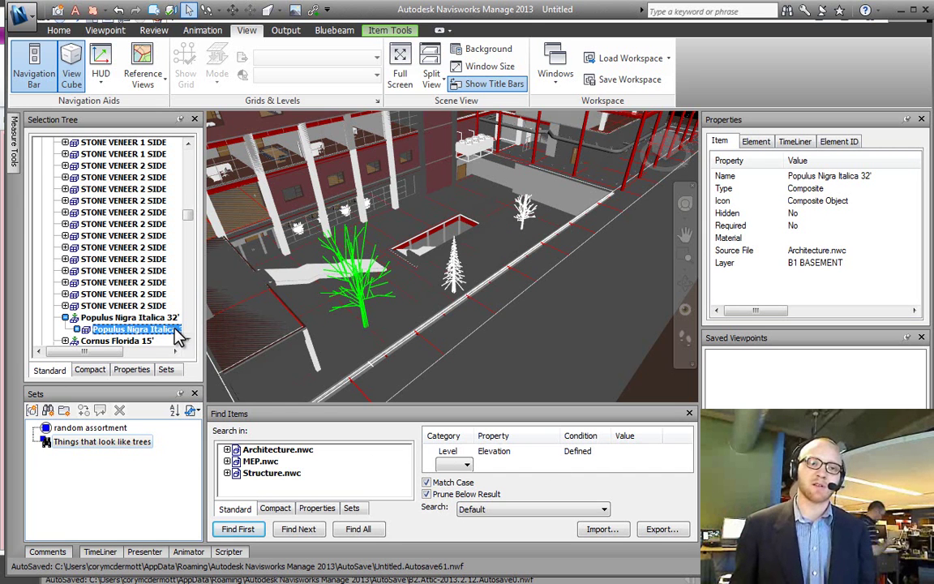
pyautogui.click(121, 317)
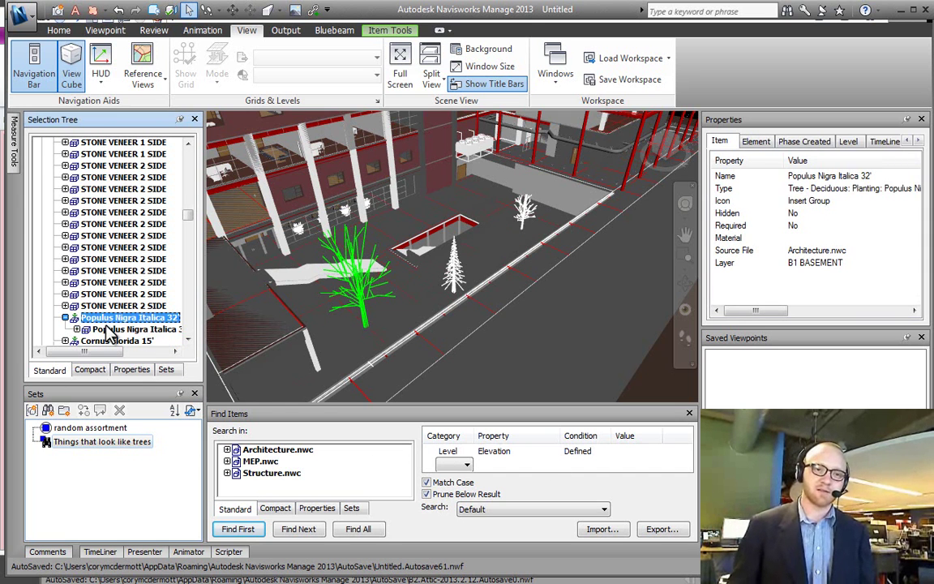
pyautogui.click(111, 330)
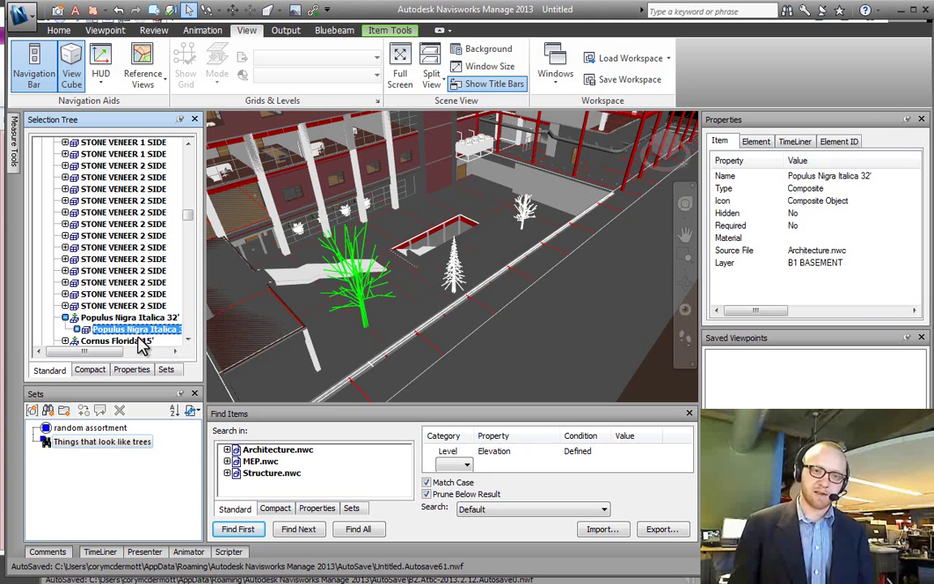
pyautogui.press('Right')
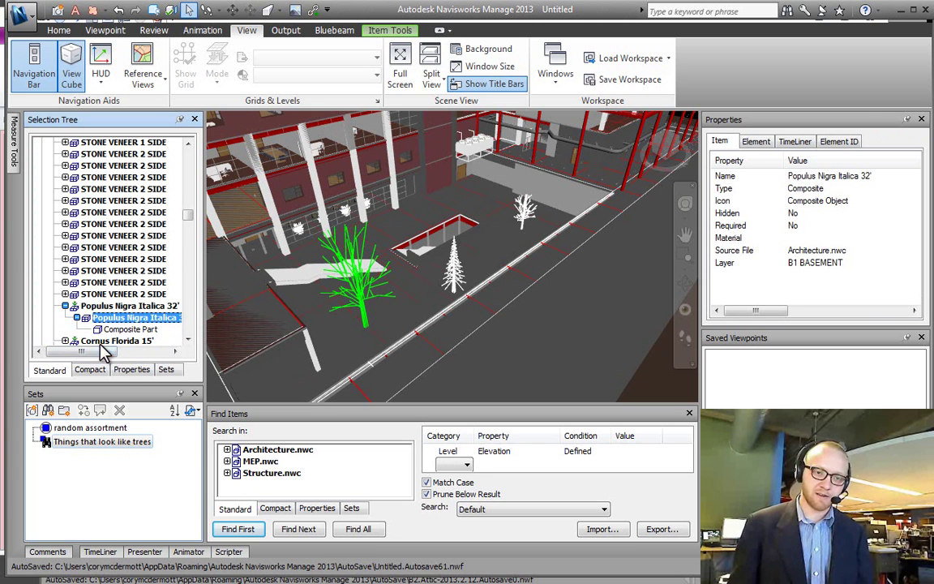
pyautogui.click(150, 330)
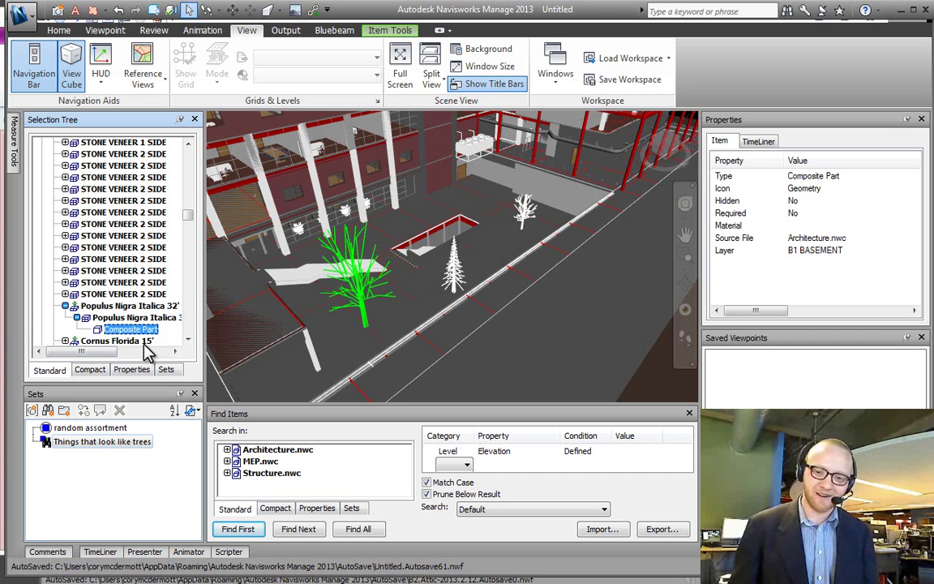
pyautogui.press('Up')
pyautogui.press('Down')
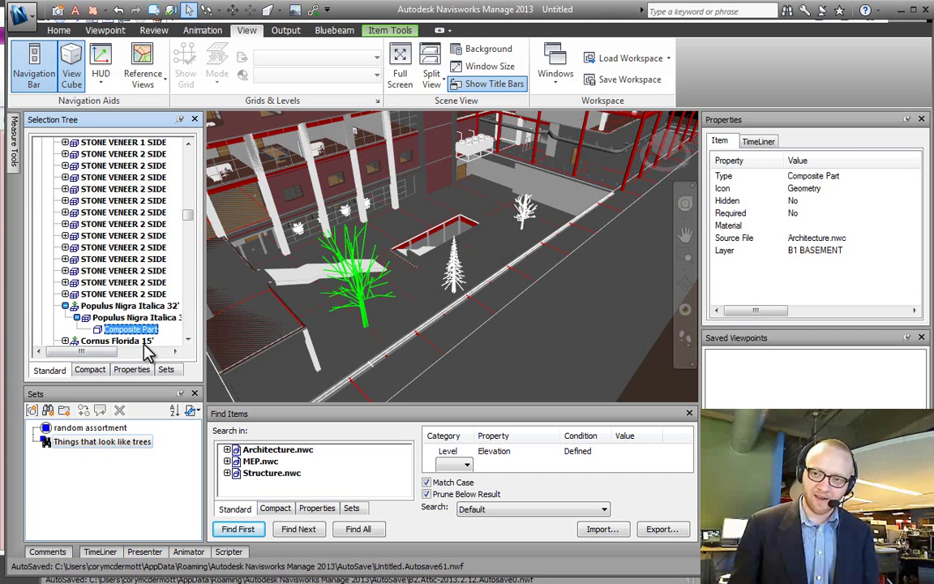
pyautogui.press('Up')
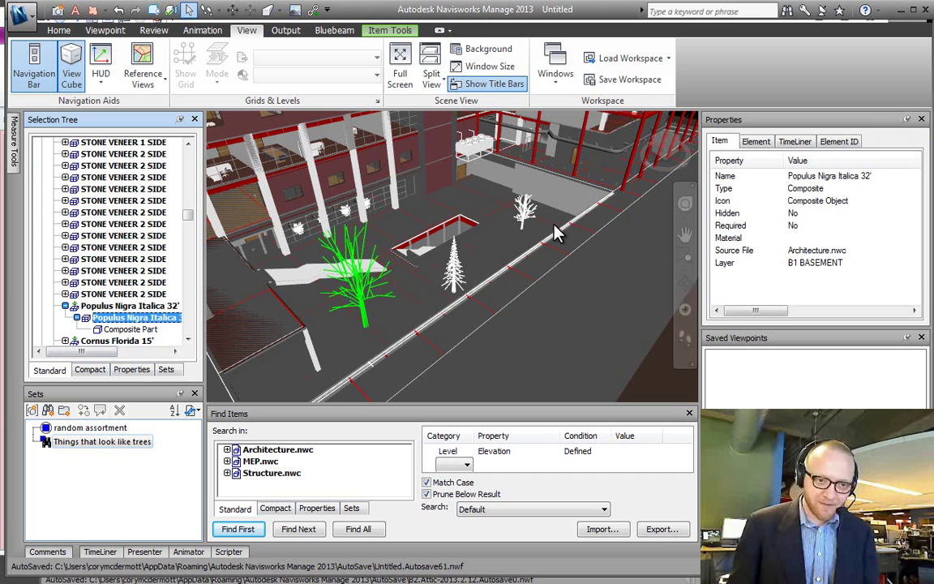
pyautogui.click(117, 307)
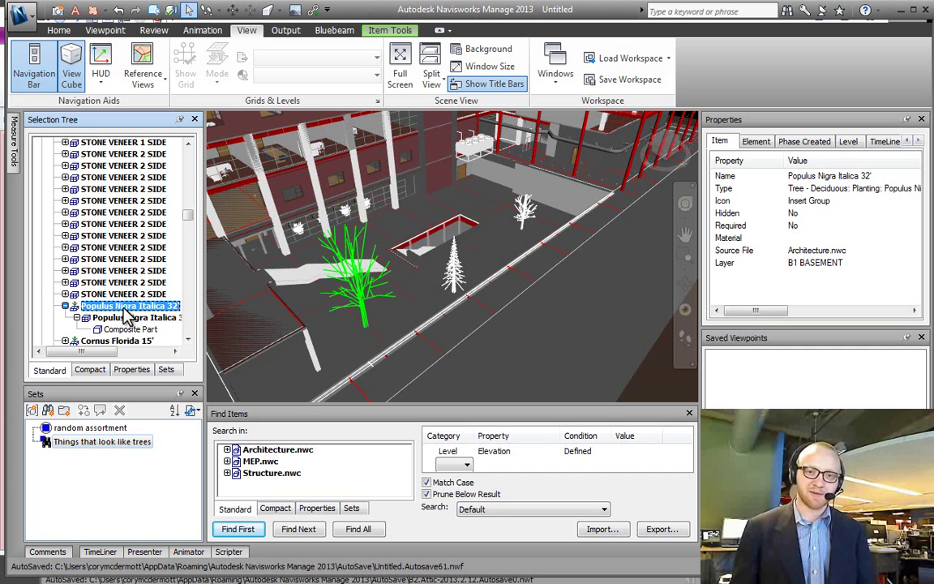
# - Reselect the large courtyard tree in the scene and review its Element, TimeLiner and Element ID properties, widening the value column
pyautogui.click(357, 260)
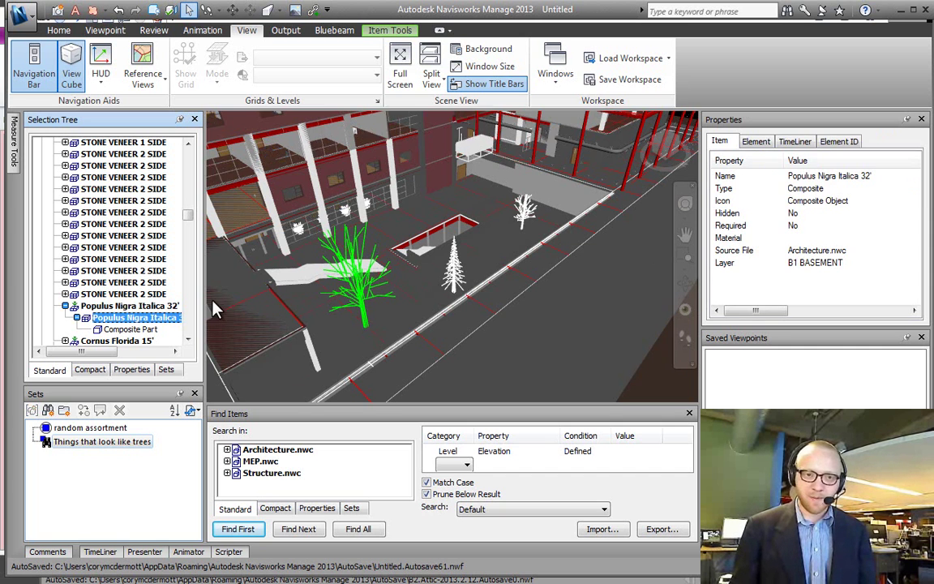
pyautogui.click(448, 280)
pyautogui.click(366, 285)
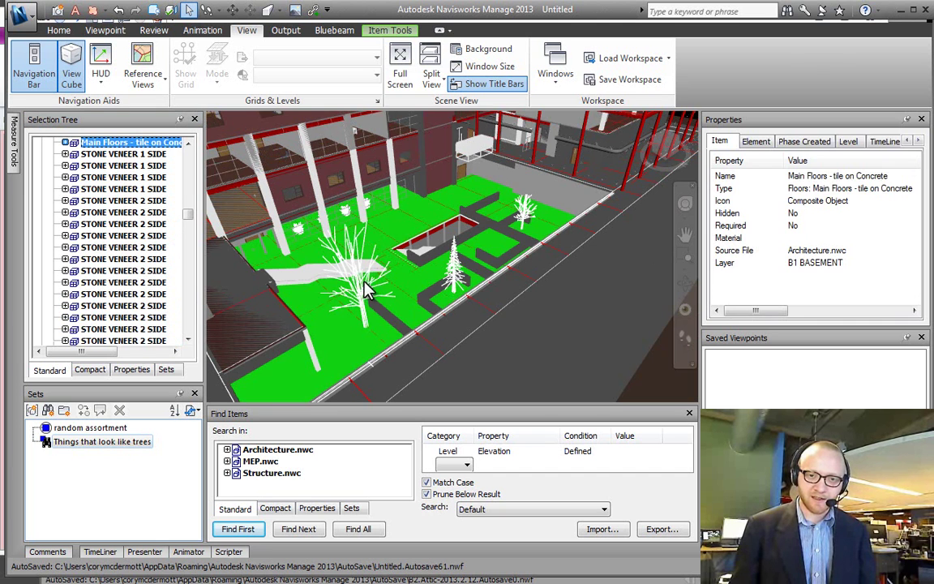
pyautogui.click(356, 298)
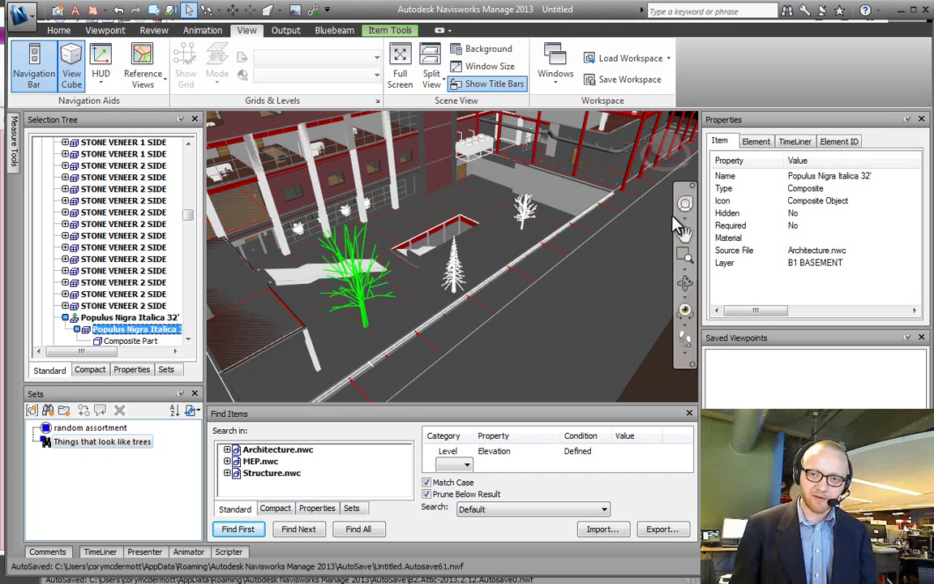
pyautogui.click(758, 142)
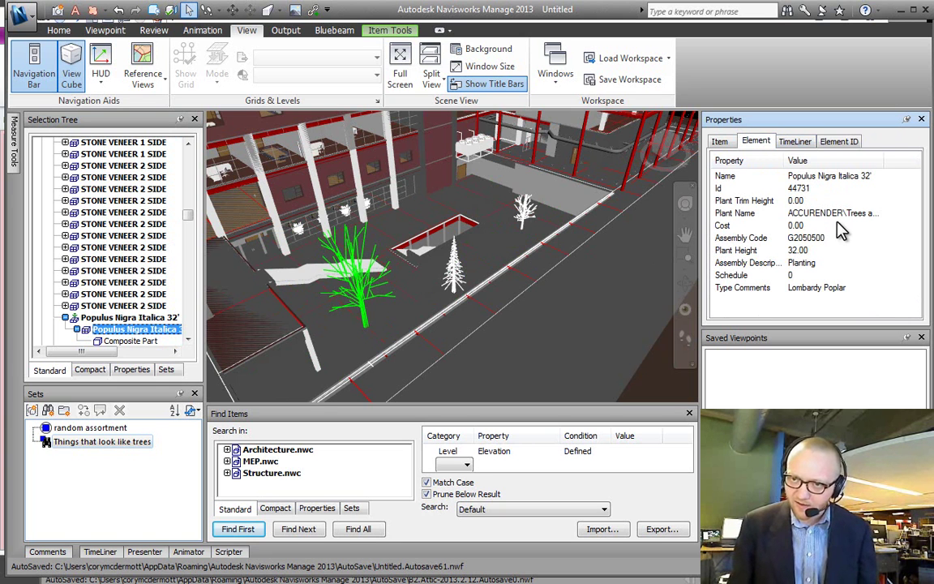
pyautogui.moveTo(882, 161); pyautogui.dragTo(921, 160)
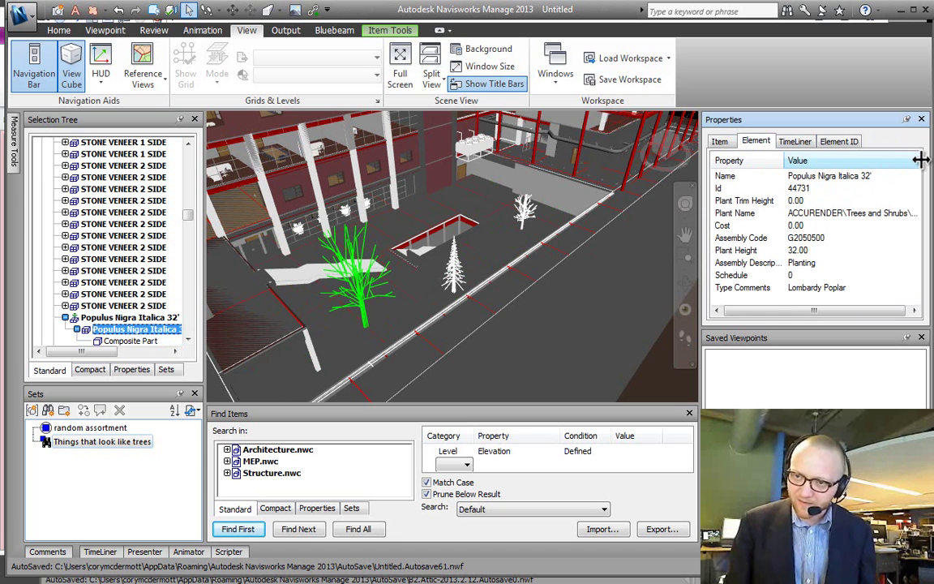
pyautogui.click(803, 143)
pyautogui.click(839, 142)
pyautogui.click(756, 142)
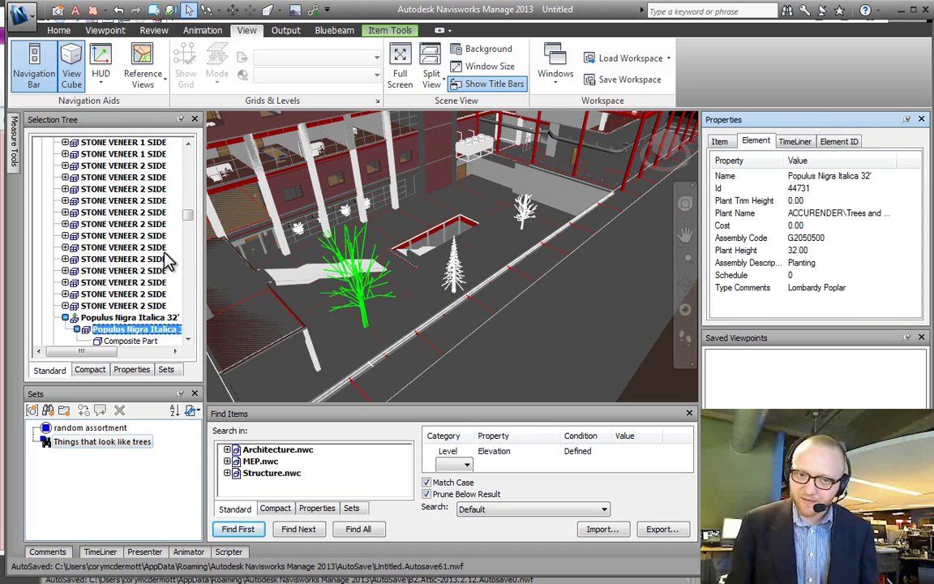
# - Select the parent insert group of the Populus Nigra Italica 32' tree and review its Element and Item properties
pyautogui.click(121, 318)
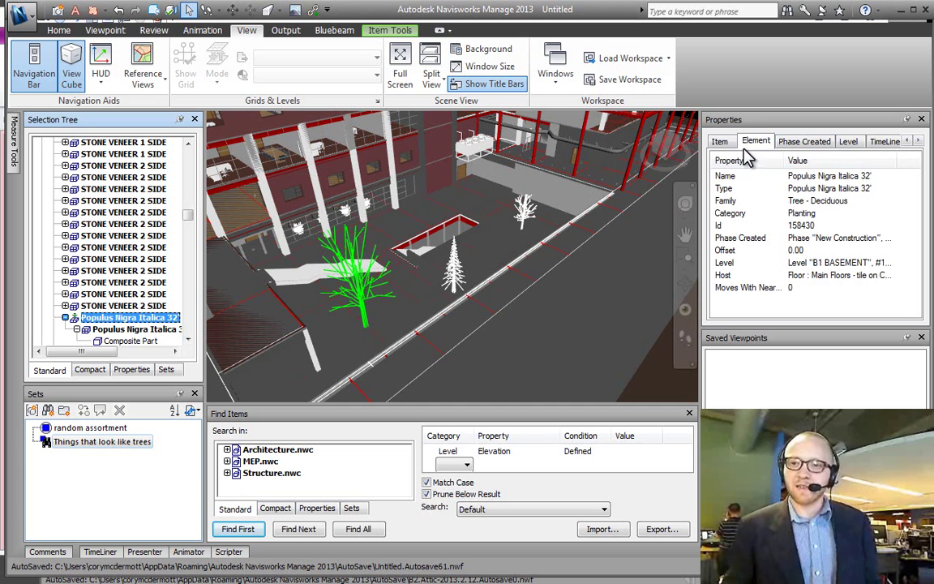
pyautogui.click(719, 141)
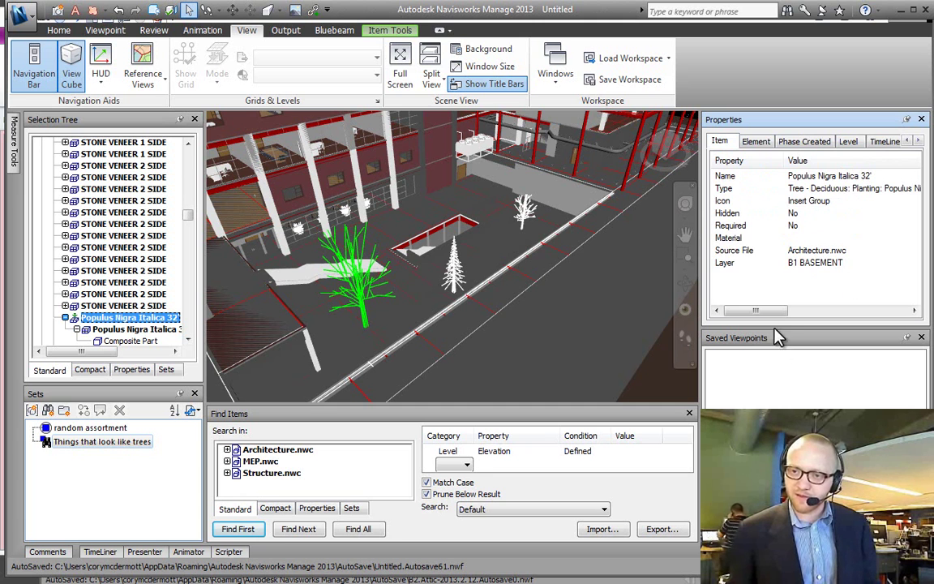
pyautogui.moveTo(774, 313); pyautogui.dragTo(766, 333)
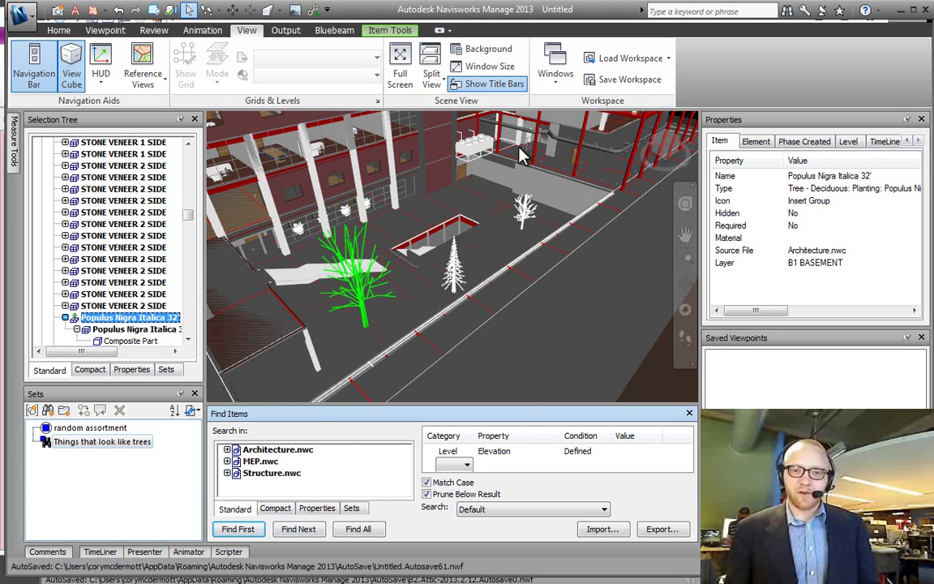
# - Hide the Find Items window and show it again
pyautogui.click(555, 74)
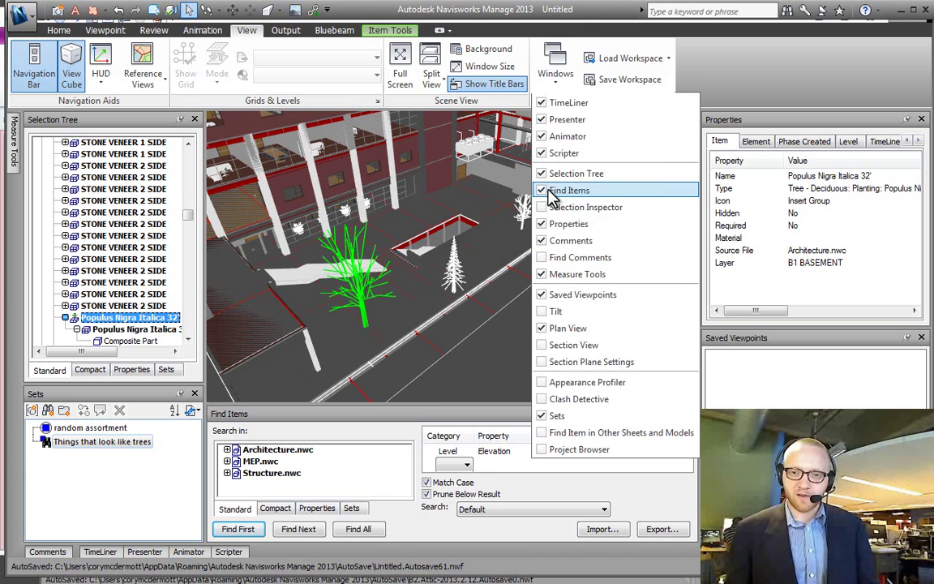
pyautogui.click(541, 190)
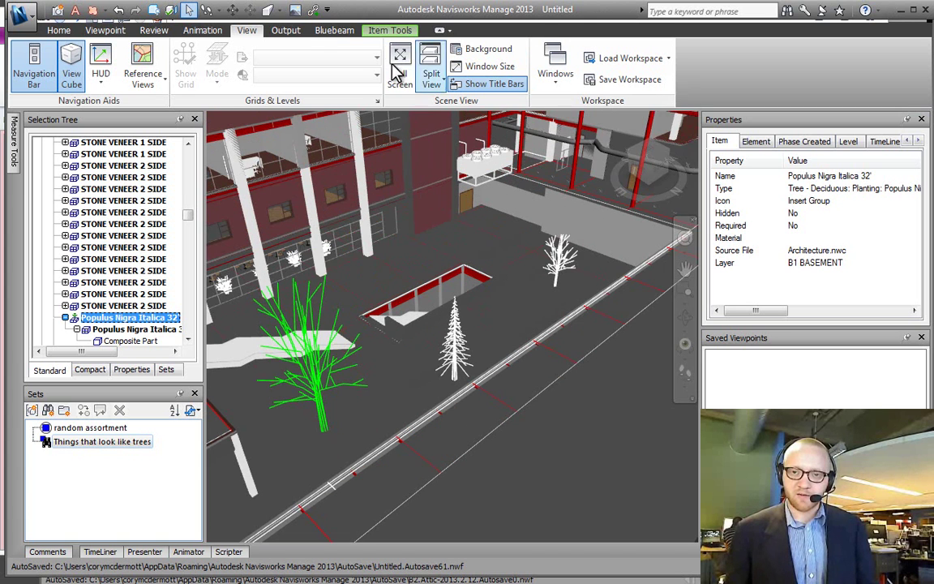
pyautogui.click(555, 75)
pyautogui.click(553, 192)
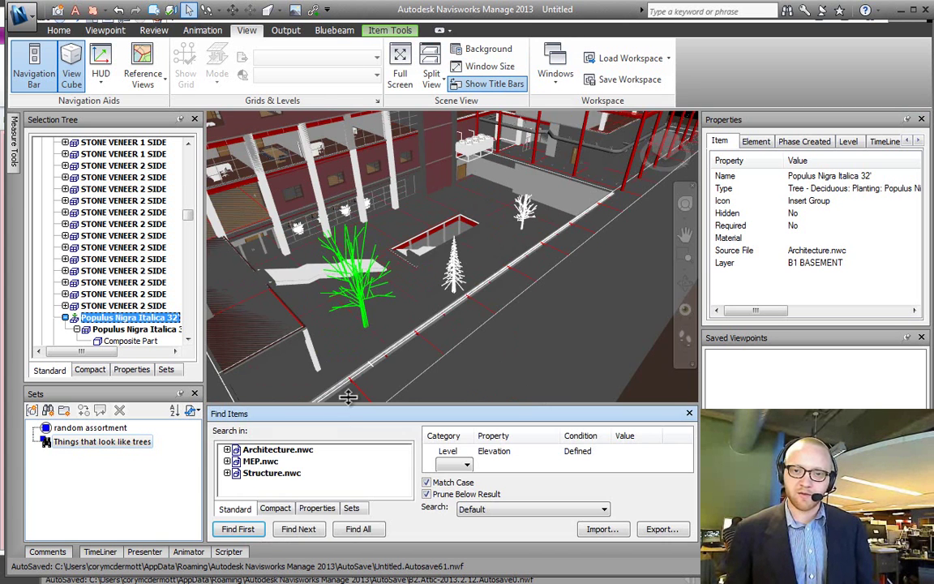
# - Try out search scopes in Find Items by selecting individual model files and the 1ST FLOOR level of Architecture.nwc
pyautogui.click(272, 473)
pyautogui.press('Up')
pyautogui.press('Up')
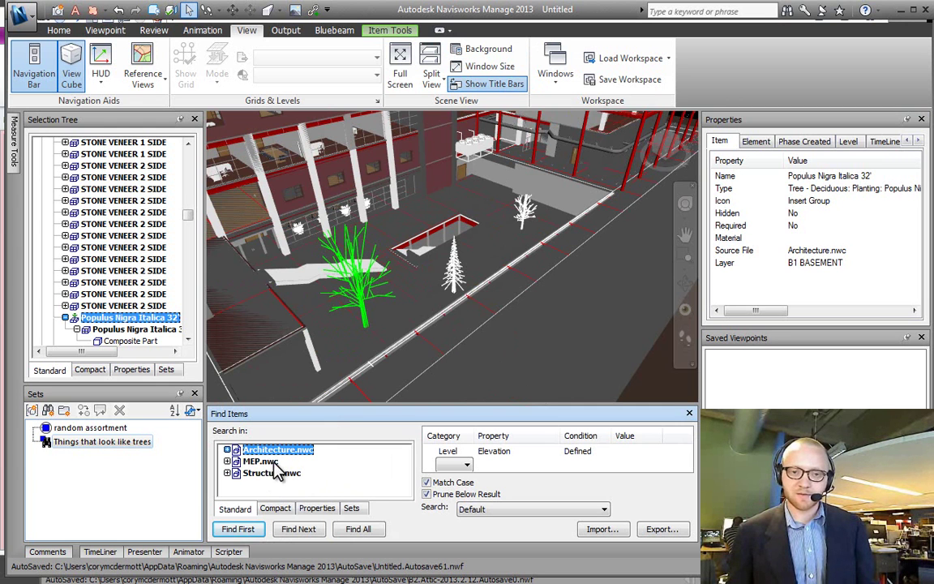
pyautogui.press('Down')
pyautogui.press('Up')
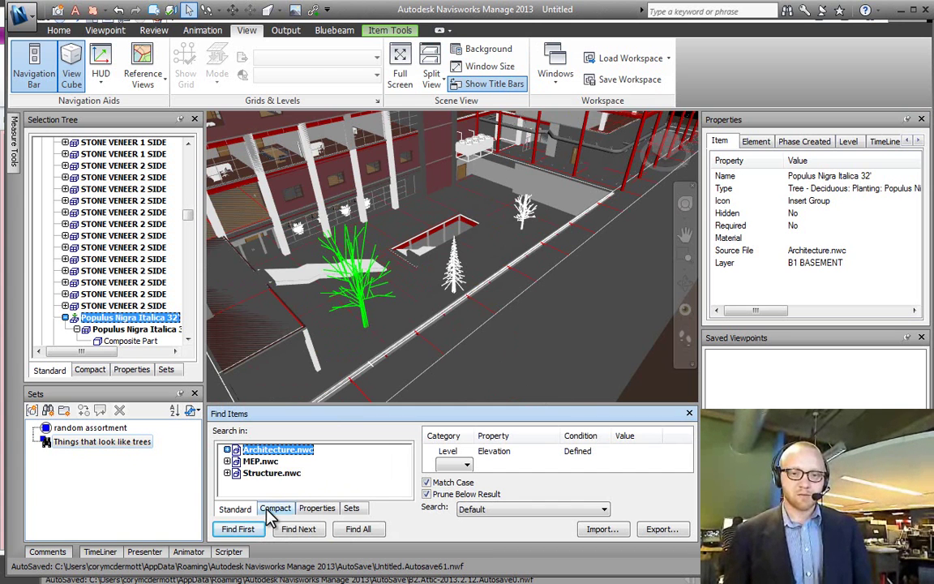
pyautogui.click(227, 450)
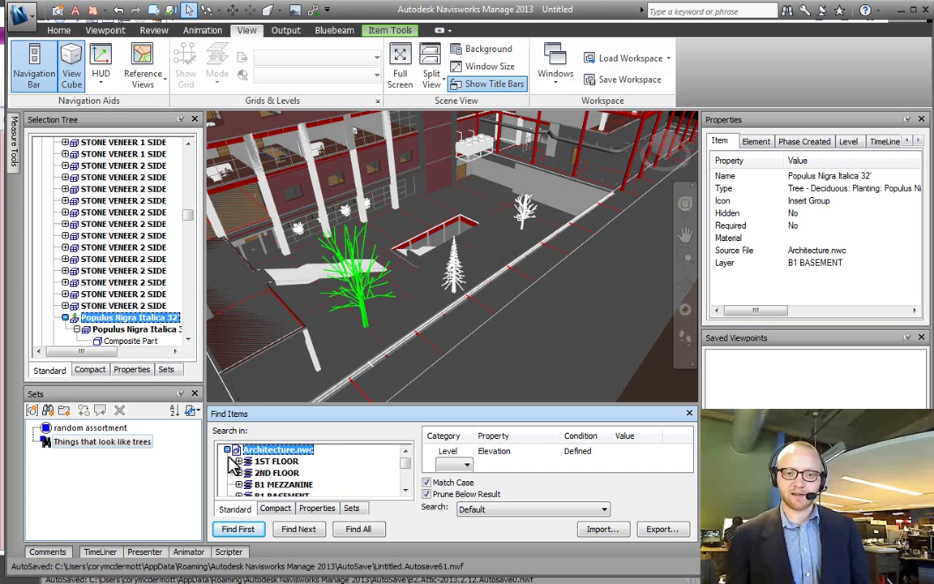
pyautogui.click(272, 460)
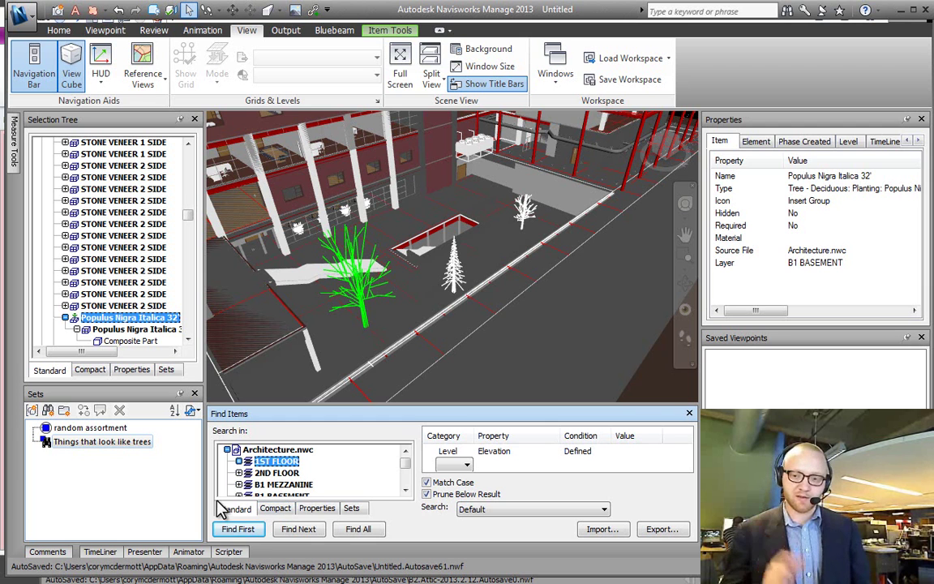
pyautogui.click(227, 450)
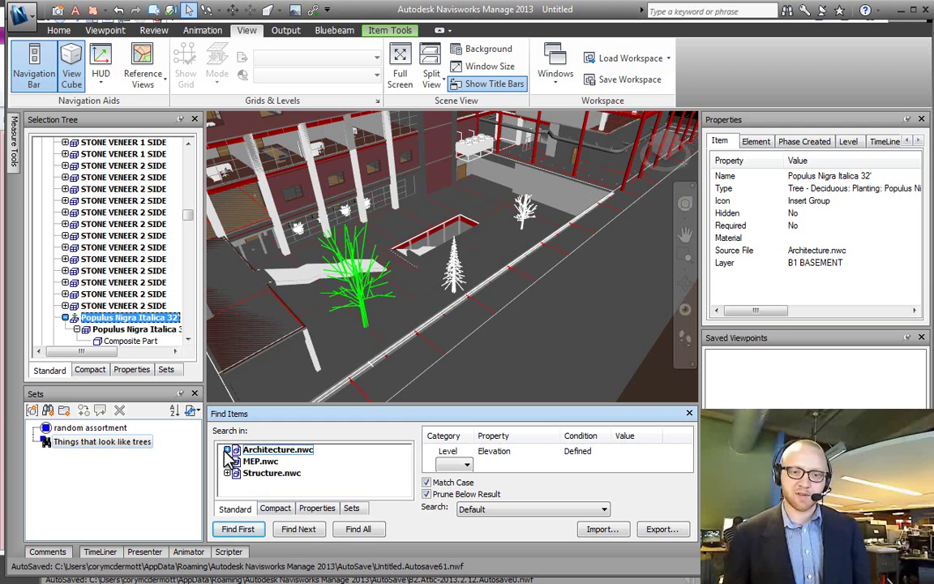
# - Review the Compact, Properties and Sets versions of the search scope, return to Standard and clear the Architecture.nwc selection
pyautogui.click(274, 507)
pyautogui.click(316, 507)
pyautogui.click(351, 508)
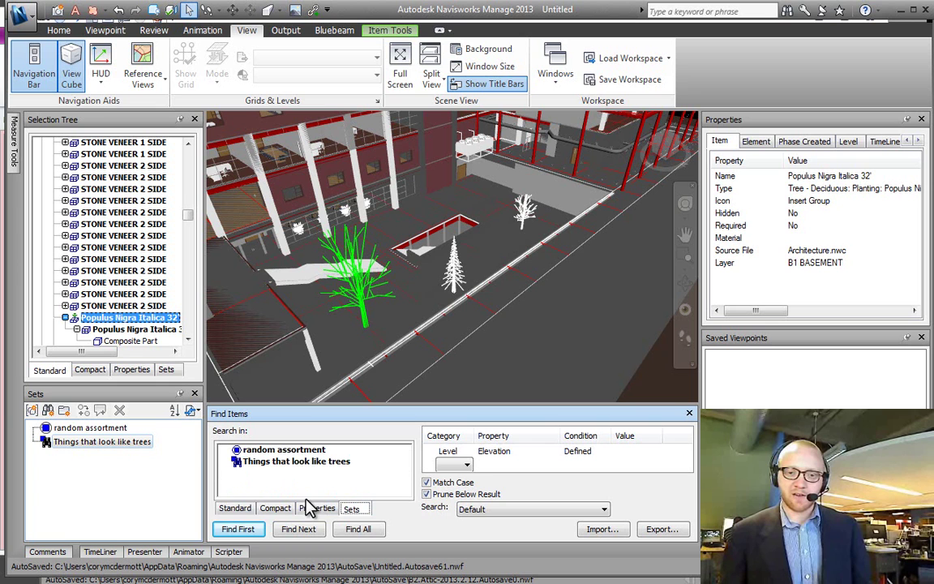
pyautogui.click(237, 508)
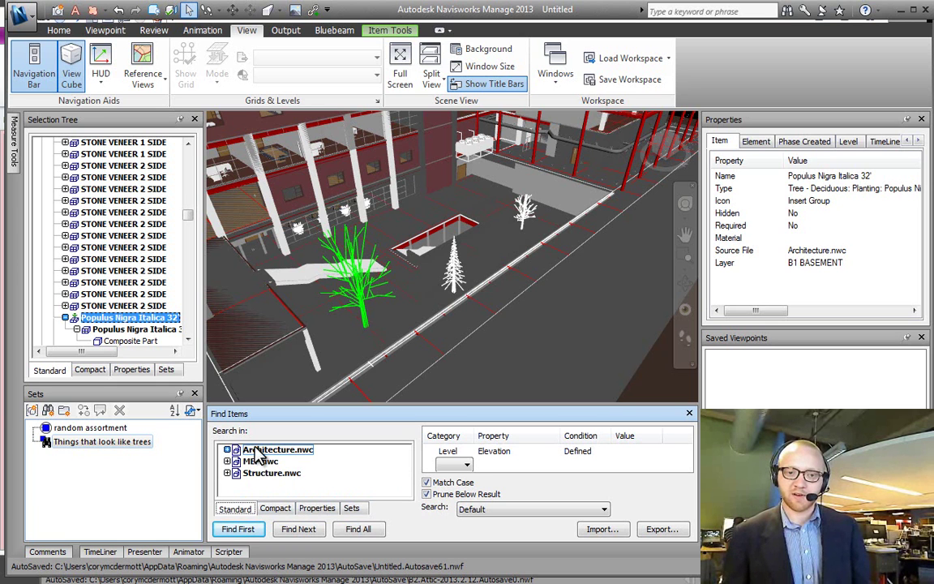
pyautogui.click(258, 451)
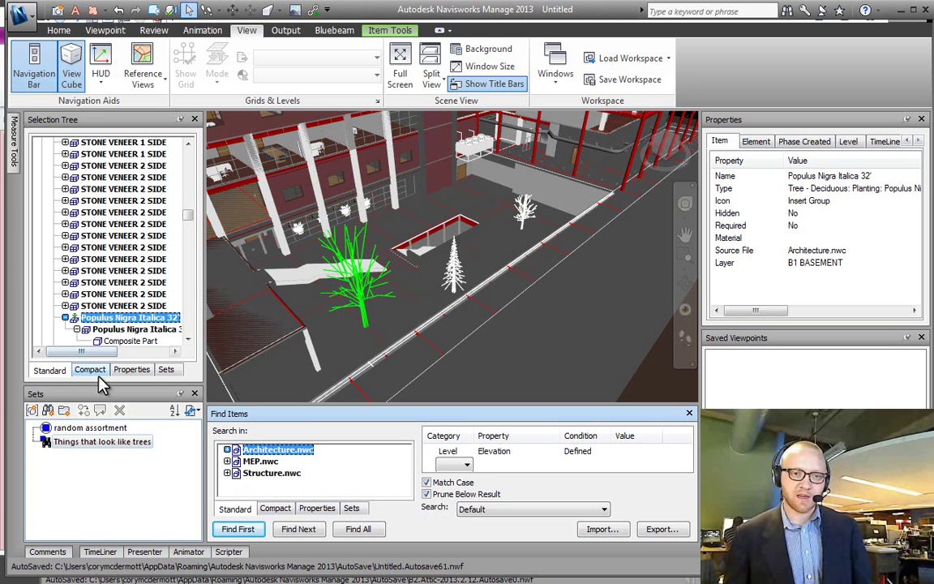
pyautogui.click(316, 496)
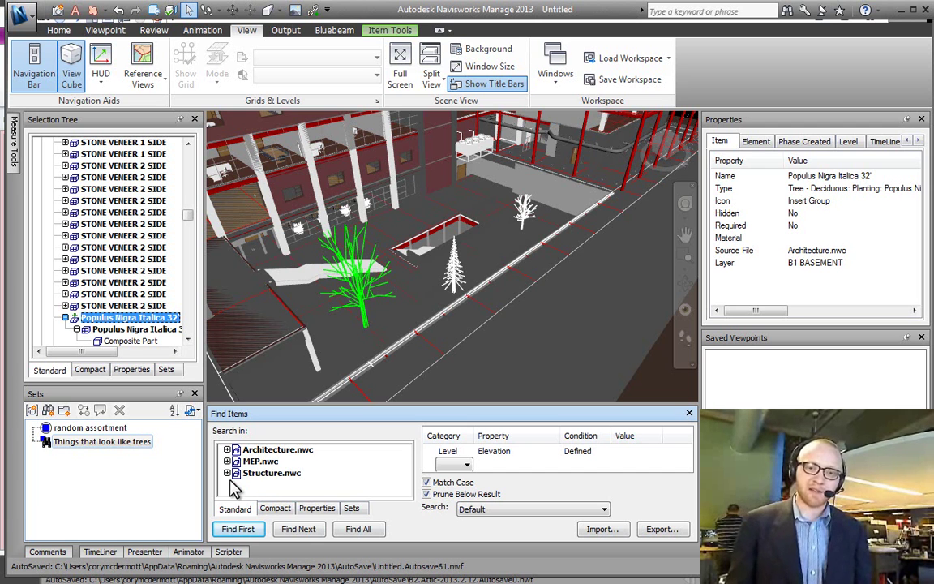
# - Delete the existing Level Elevation search condition and start a new condition with the category Item
pyautogui.rightClick(447, 453)
pyautogui.click(503, 581)
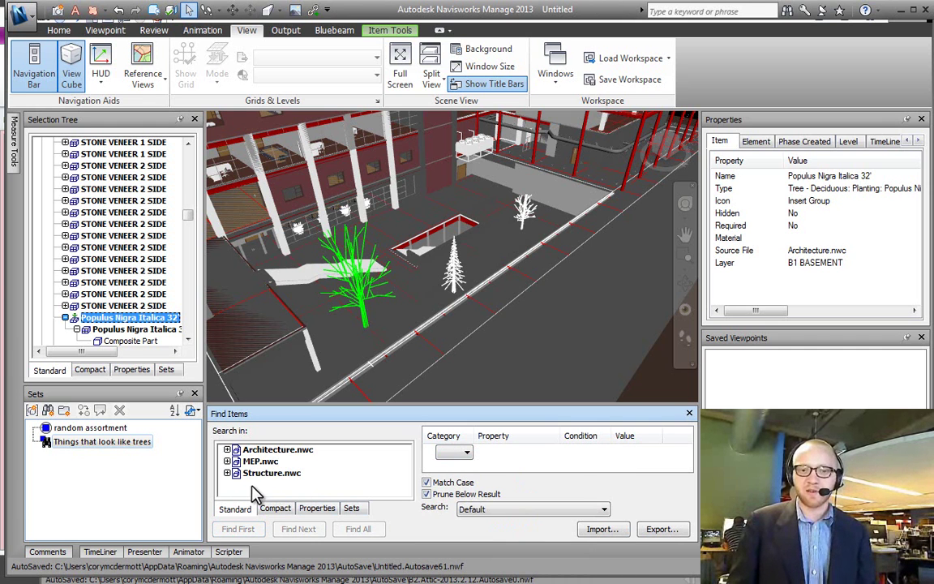
pyautogui.click(465, 454)
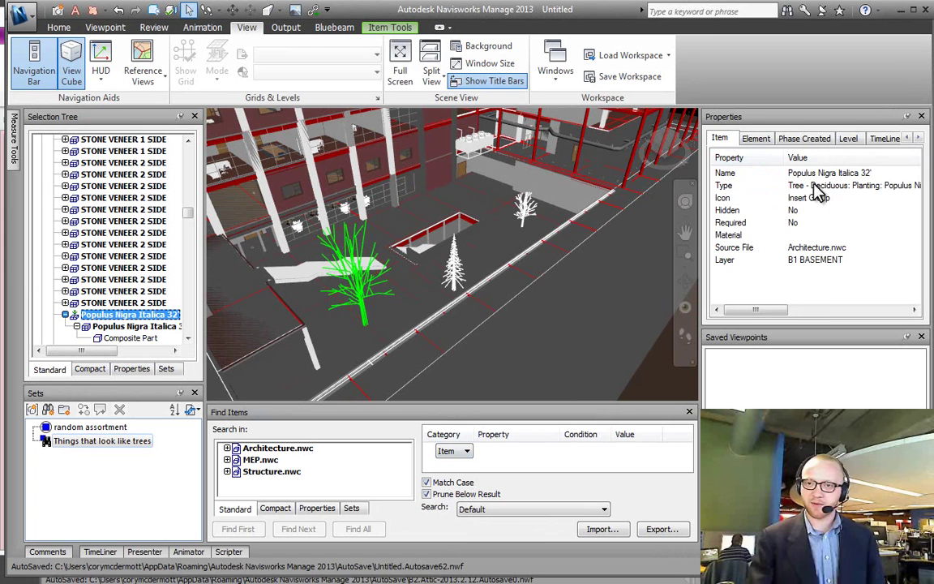
pyautogui.moveTo(755, 311); pyautogui.dragTo(799, 258)
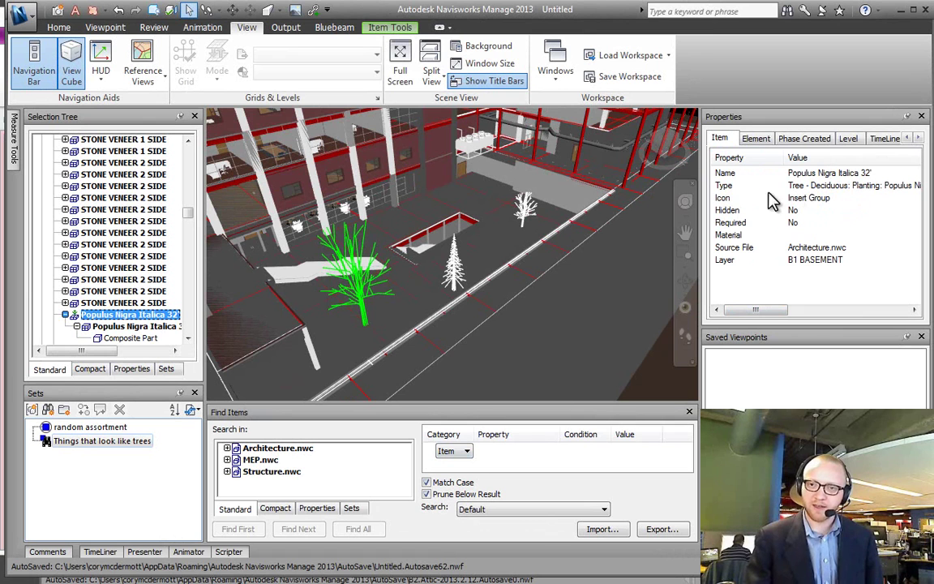
pyautogui.click(451, 451)
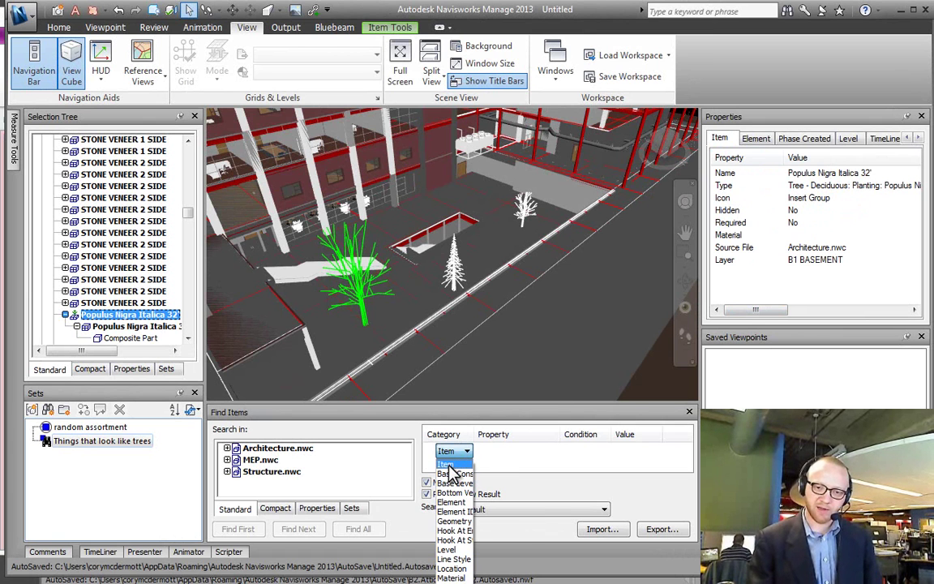
pyautogui.click(448, 465)
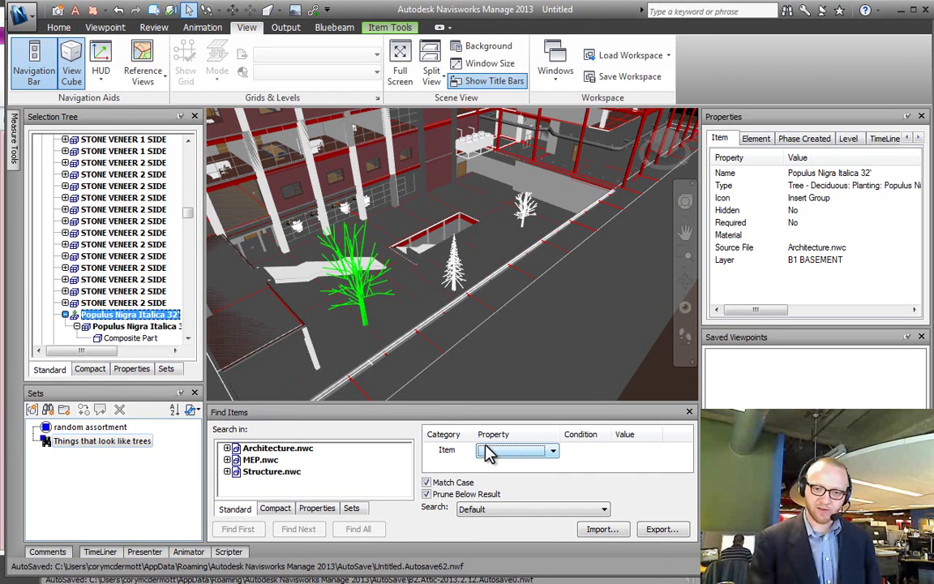
# - Complete the condition as Type Contains Tree and find all matching items
pyautogui.click(499, 452)
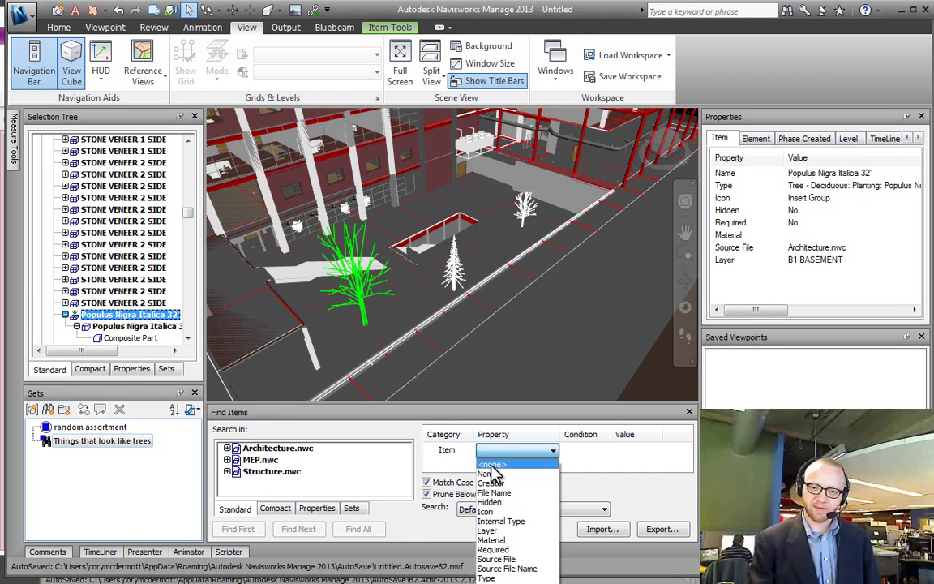
pyautogui.click(487, 577)
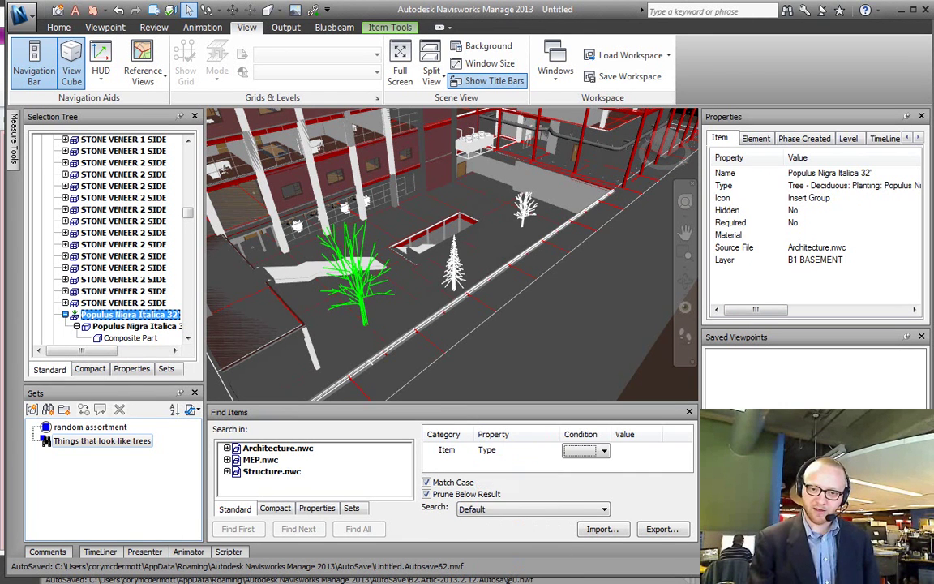
pyautogui.click(604, 451)
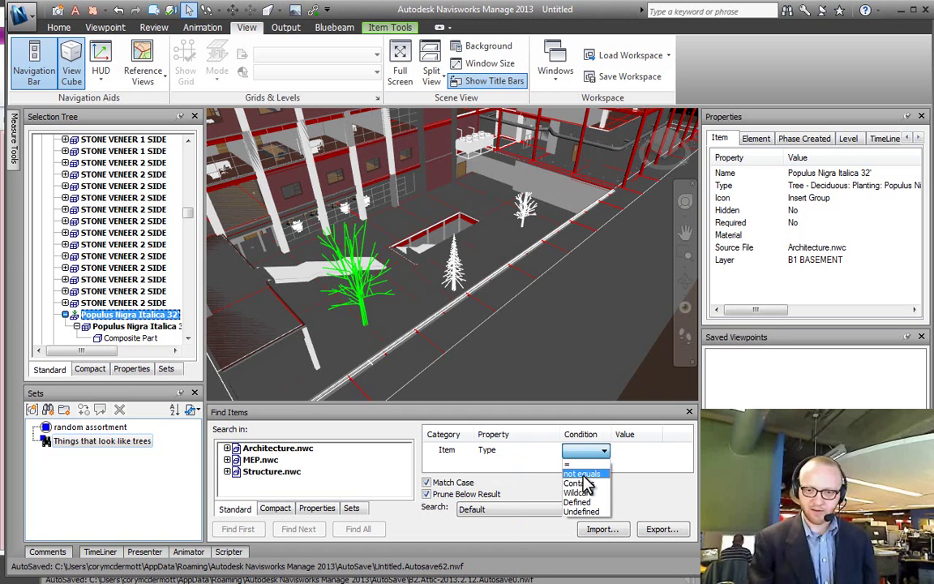
pyautogui.click(580, 483)
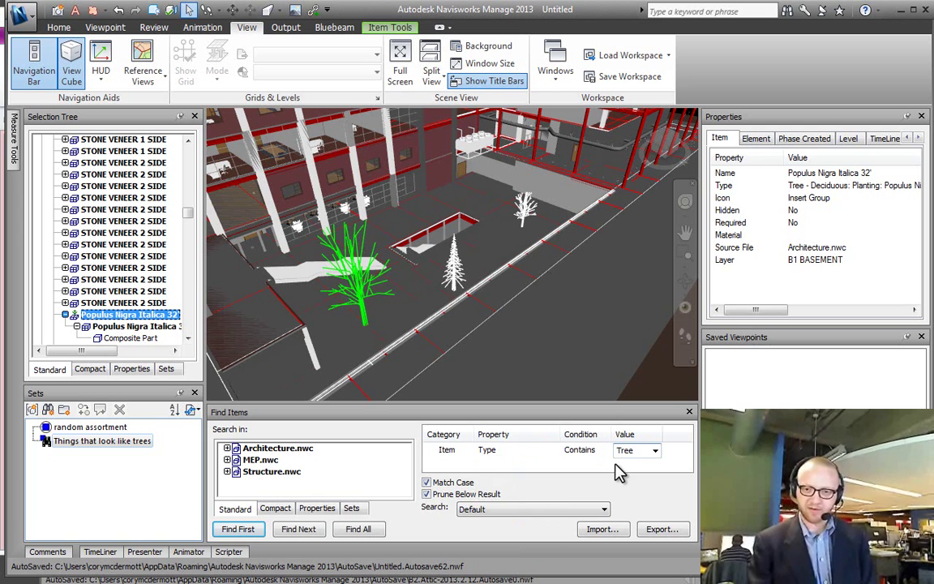
pyautogui.click(357, 529)
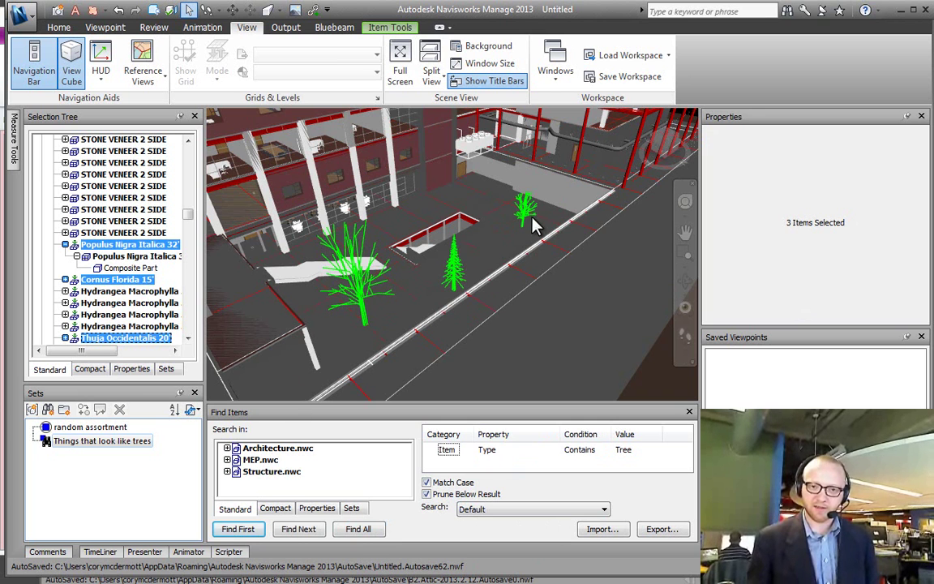
# - Save the current search as a new search set named Trees
pyautogui.rightClick(65, 479)
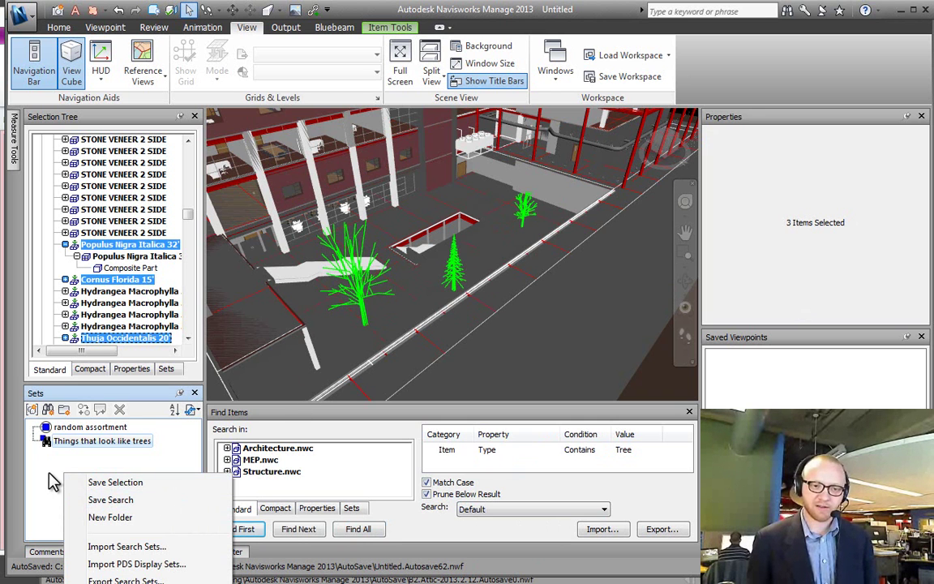
pyautogui.click(98, 501)
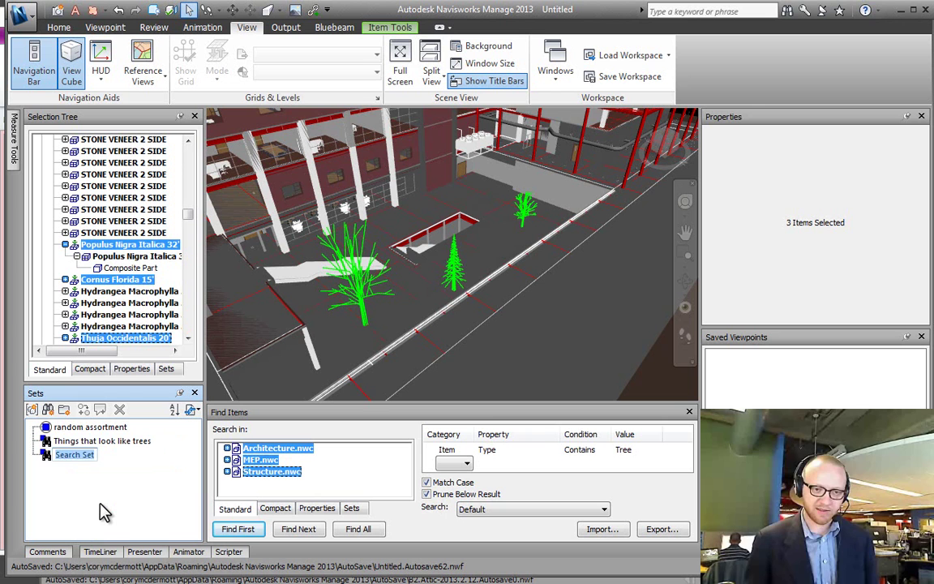
pyautogui.write('Trees')
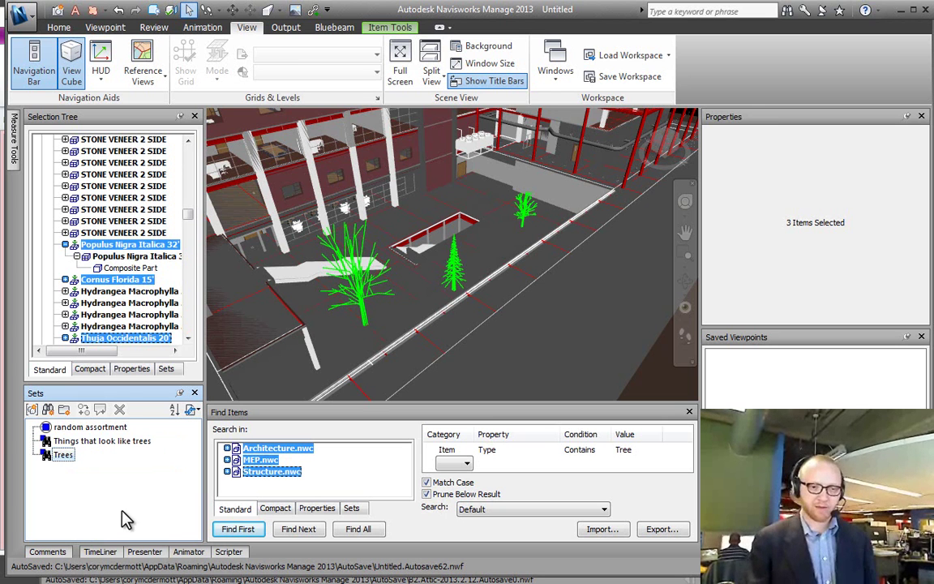
# - Select the insert group of a Hydrangea Macrophylla 5' shrub to check its type, and delete the Type Contains Tree search condition
pyautogui.click(298, 229)
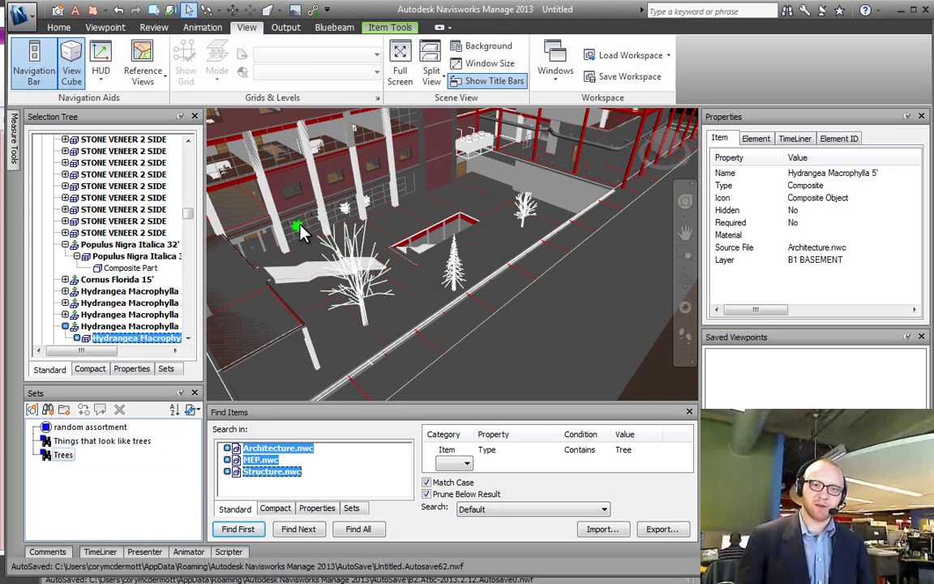
pyautogui.click(105, 326)
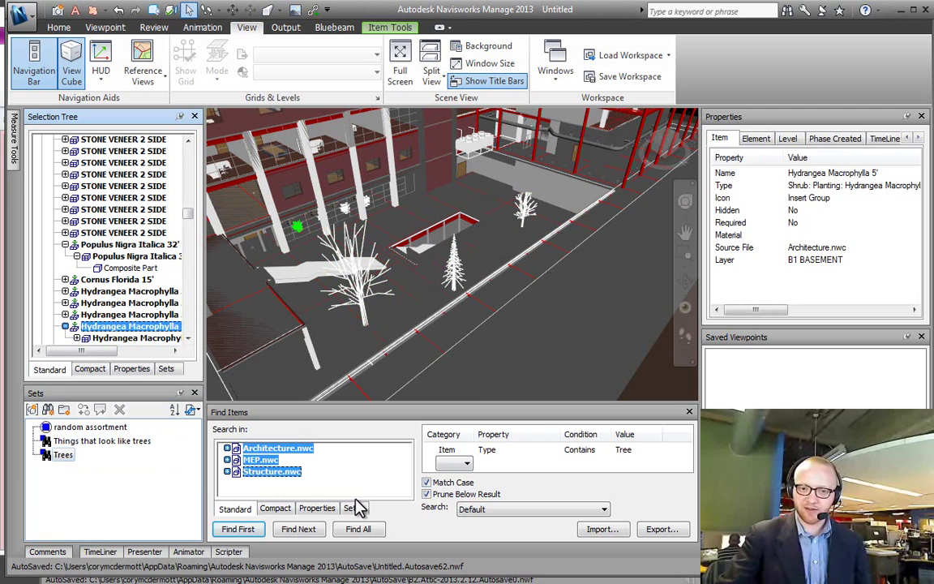
pyautogui.rightClick(445, 451)
pyautogui.click(479, 574)
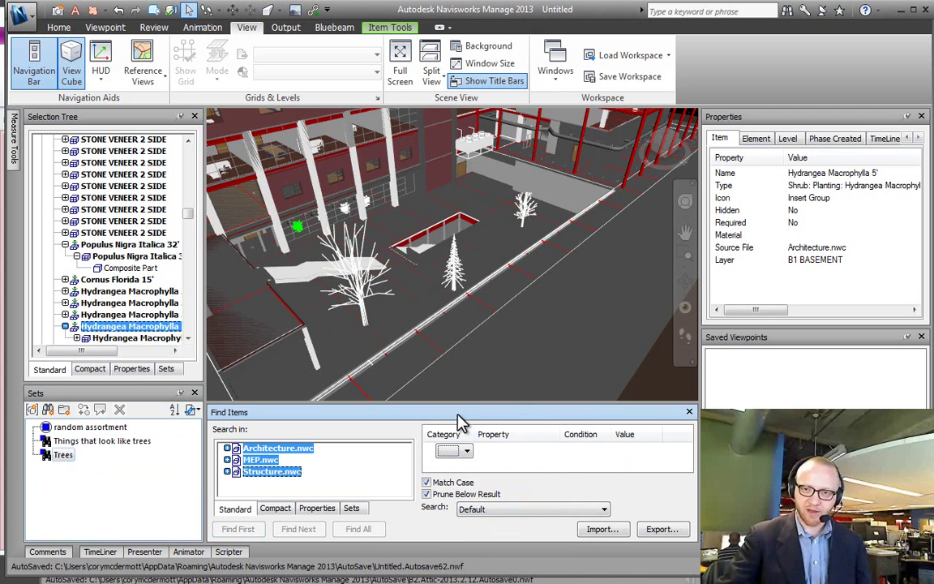
# - Define a new search condition of Item Type Contains Shrub and find all matching items
pyautogui.click(454, 460)
pyautogui.press('Escape')
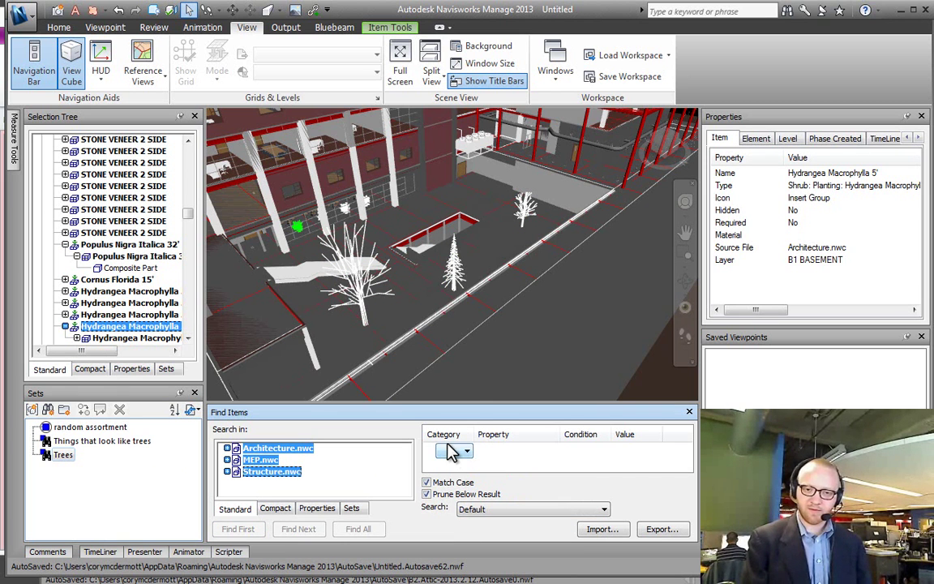
pyautogui.click(453, 453)
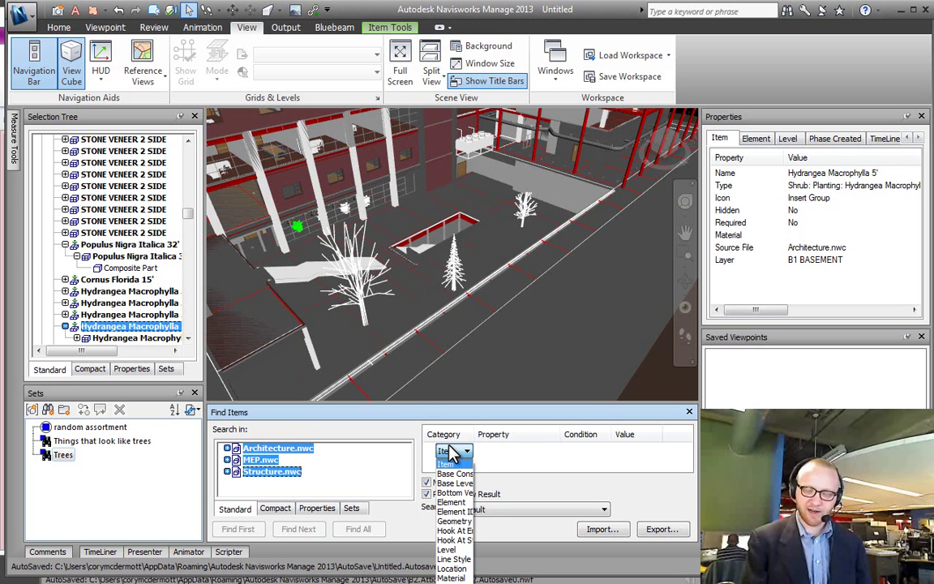
pyautogui.click(451, 452)
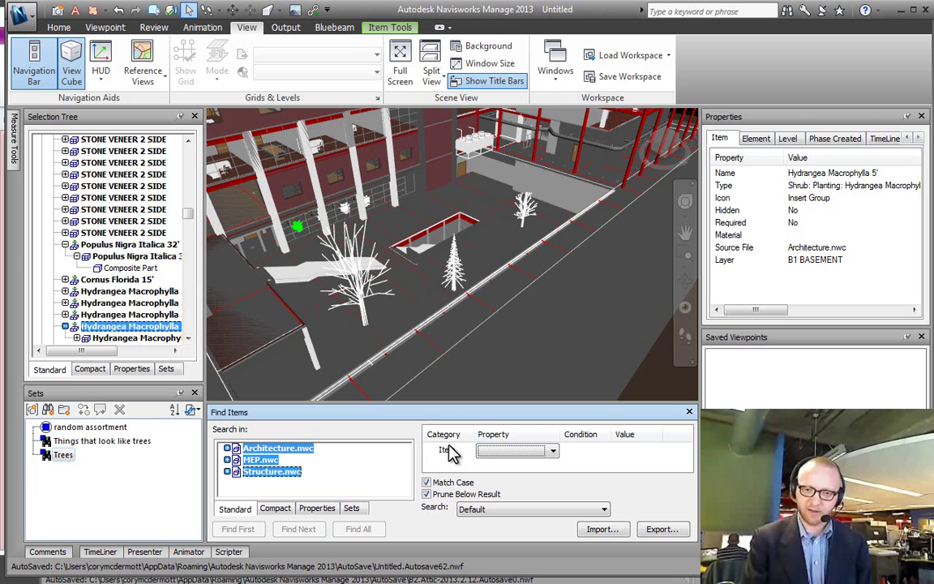
pyautogui.press('Tab')
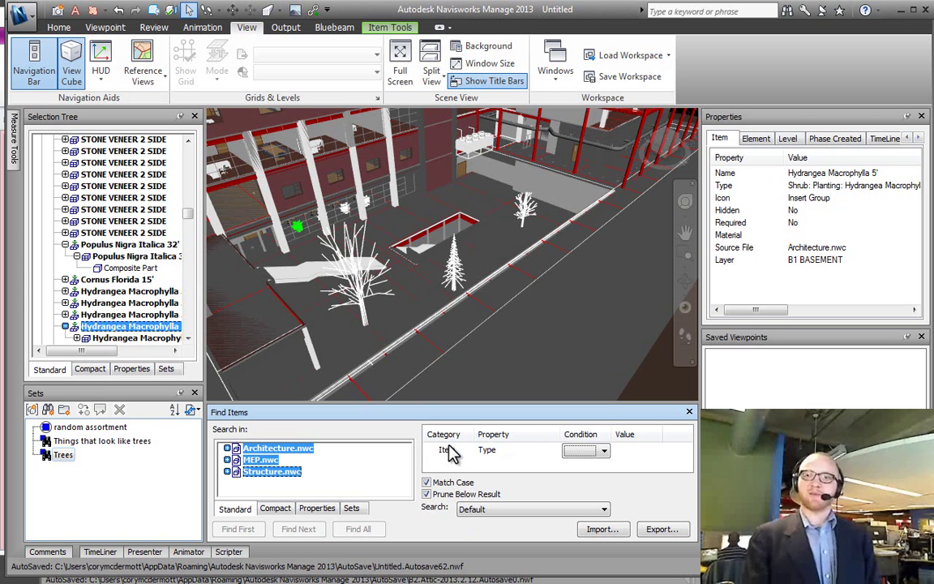
pyautogui.press('Tab')
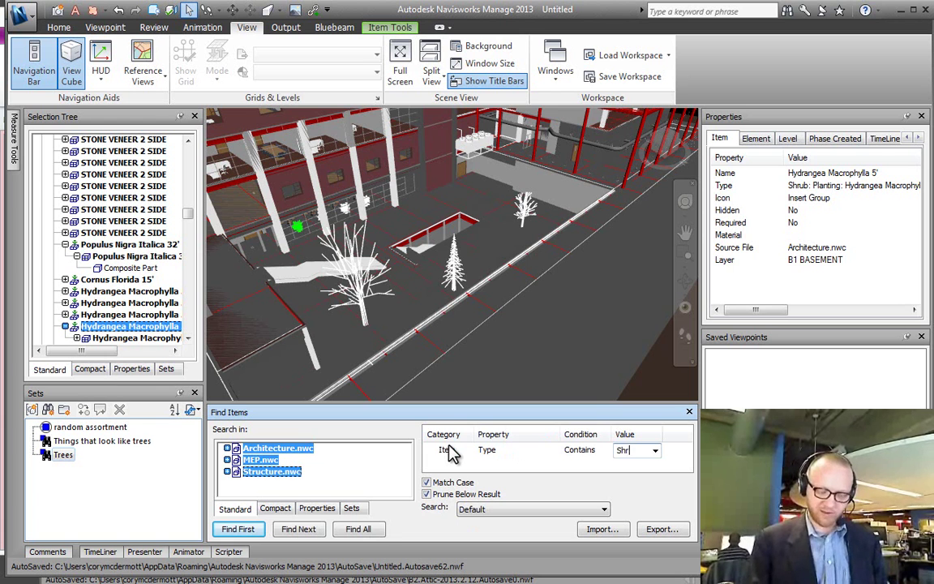
pyautogui.write('Shrub')
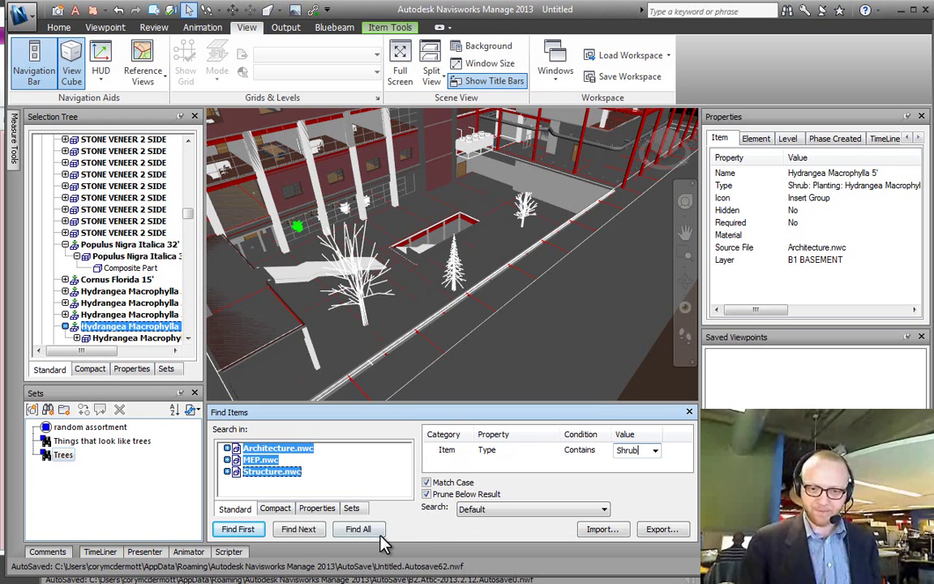
pyautogui.click(358, 529)
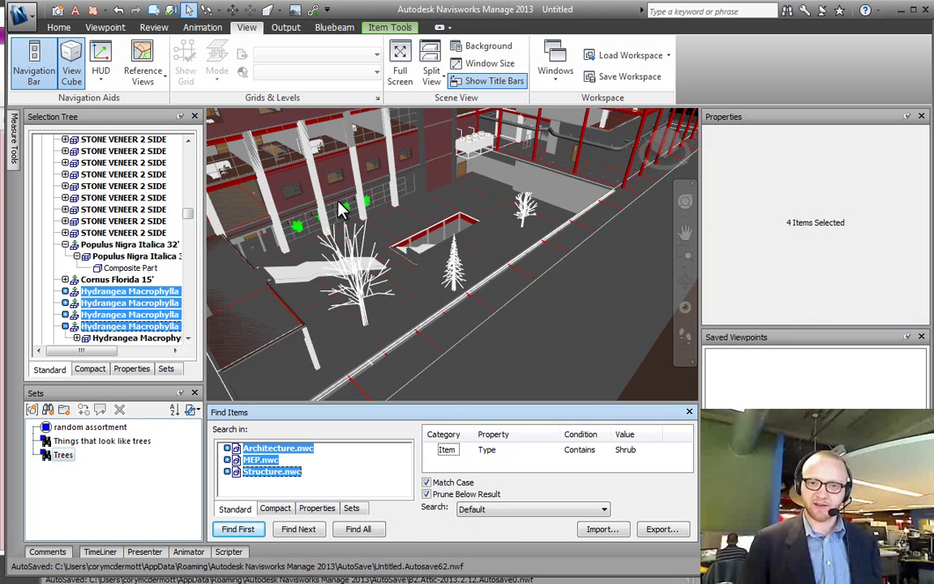
# - Save the current search as a new search set named Shrubs
pyautogui.rightClick(76, 477)
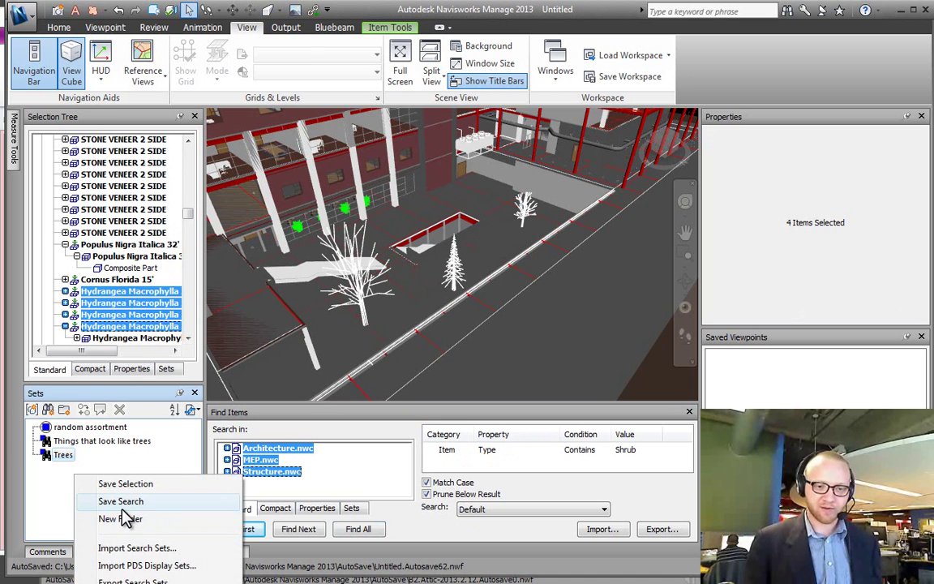
pyautogui.click(122, 503)
pyautogui.write('Sh')
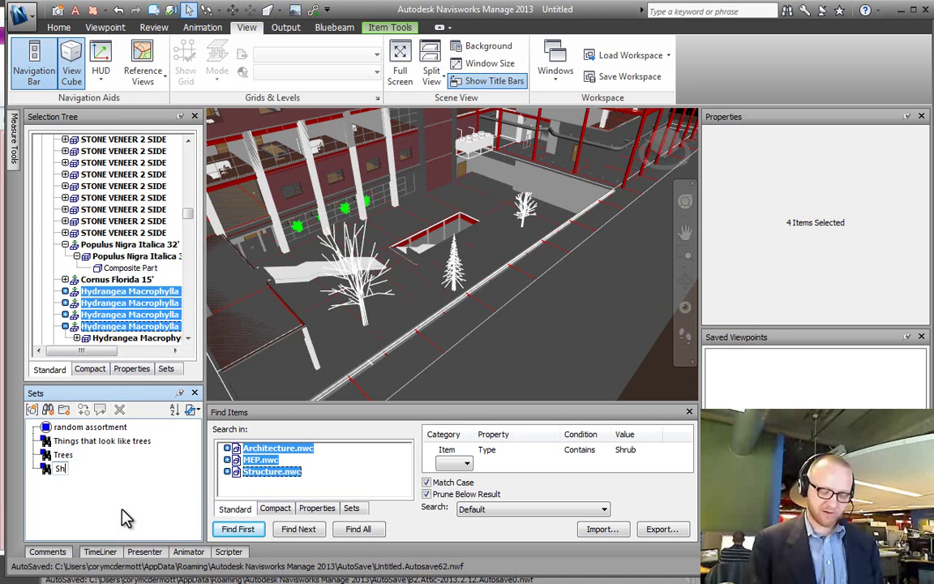
pyautogui.write('rubs')
pyautogui.press('Return')
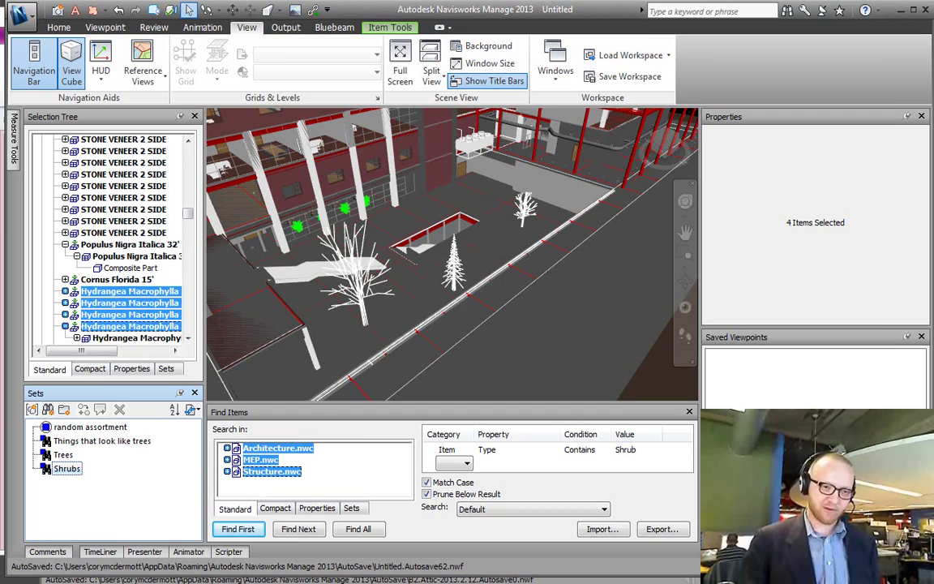
# - Switch to OneNote to review the Points to Cover list, and return to Navisworks
pyautogui.hotkey('alt', 'Tab')
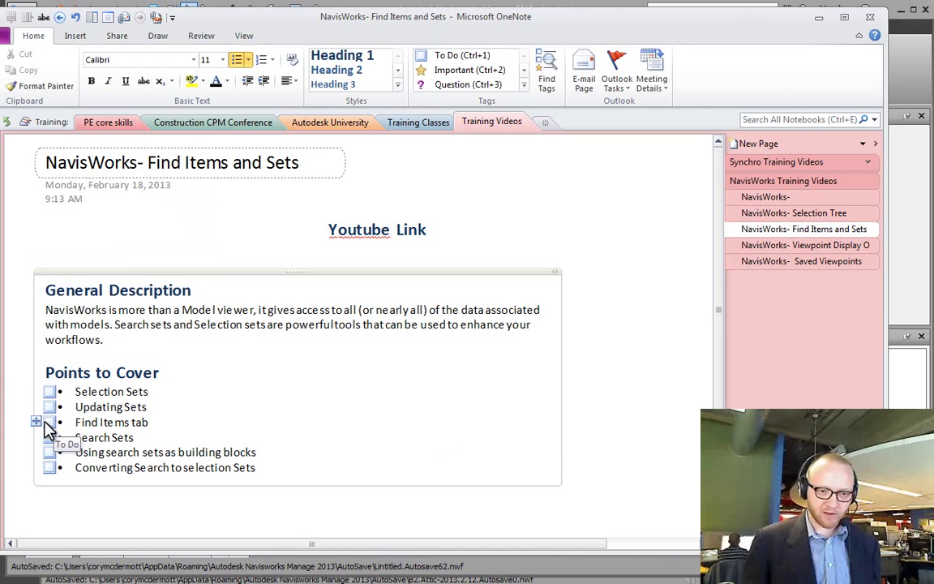
pyautogui.hotkey('alt', 'Tab')
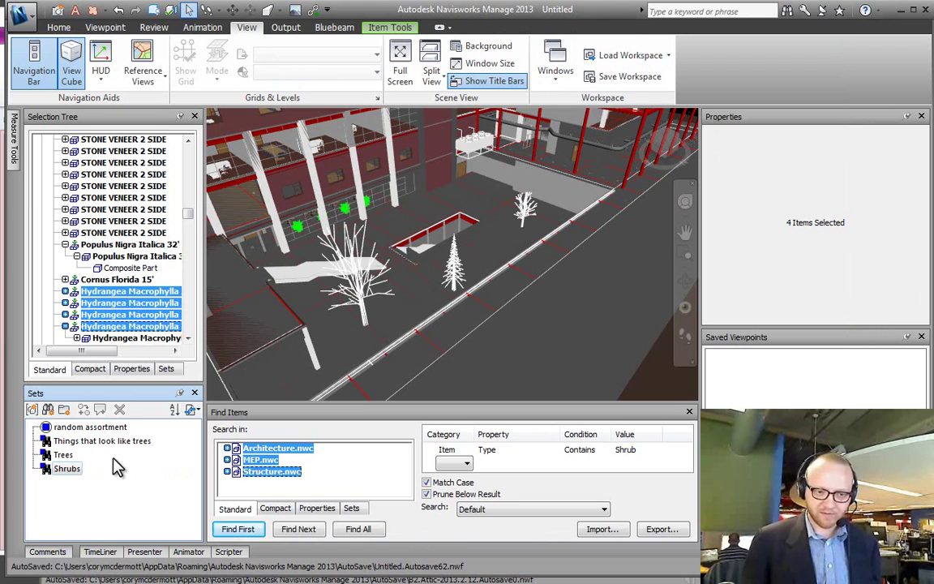
pyautogui.hotkey('alt', 'Tab')
pyautogui.hotkey('alt', 'Tab')
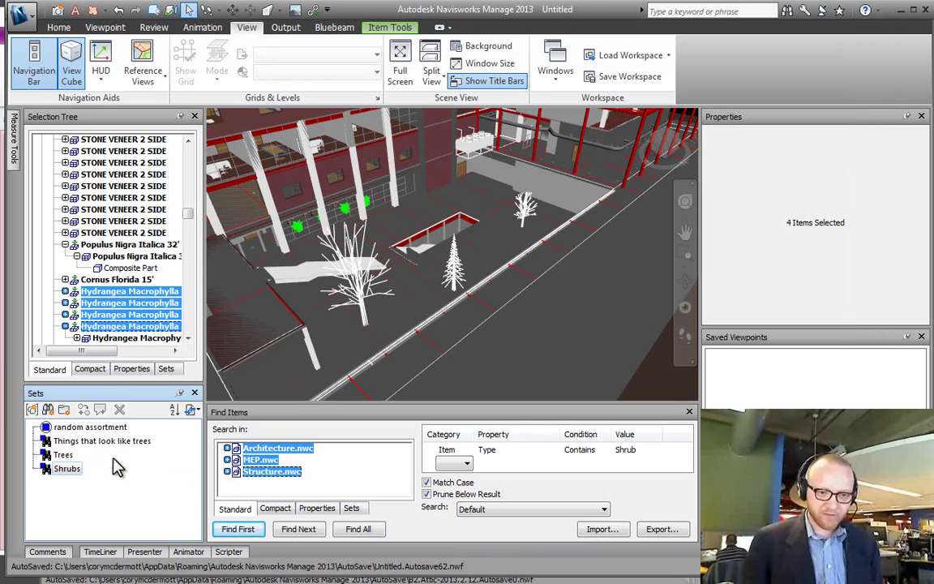
# - Select the insert groups of the Populus Nigra Italica, Thuja Occidentalis and Cornus Florida trees one after another to check their Type property
pyautogui.click(361, 296)
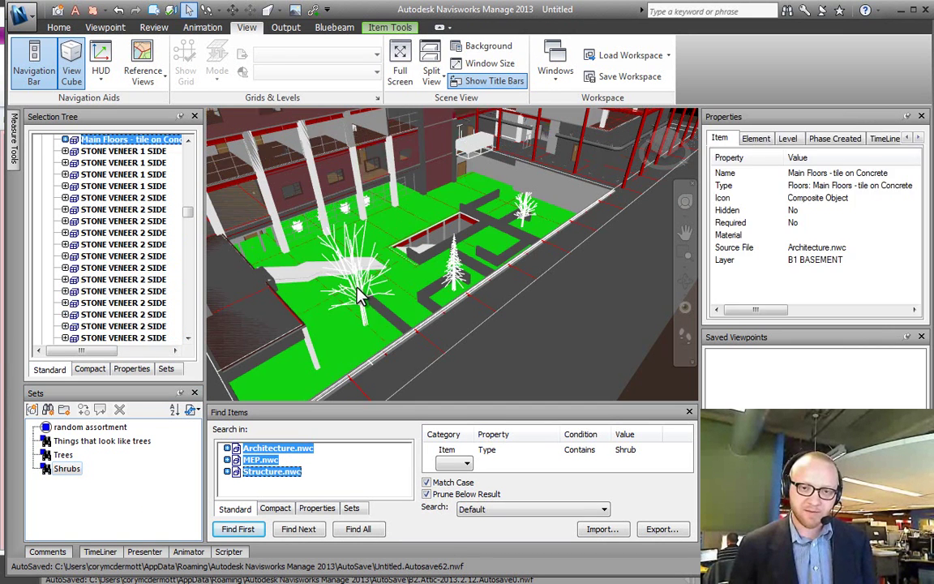
pyautogui.click(361, 296)
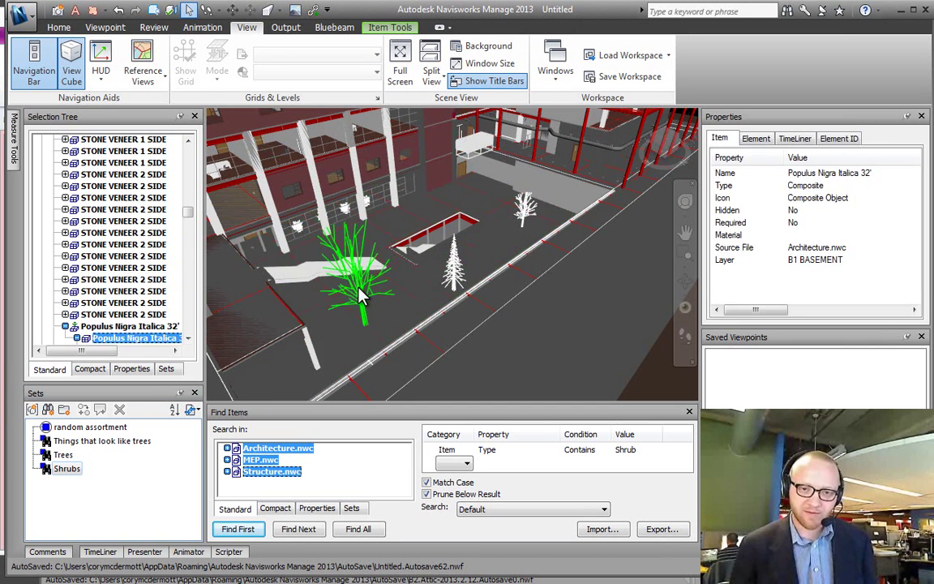
pyautogui.click(104, 325)
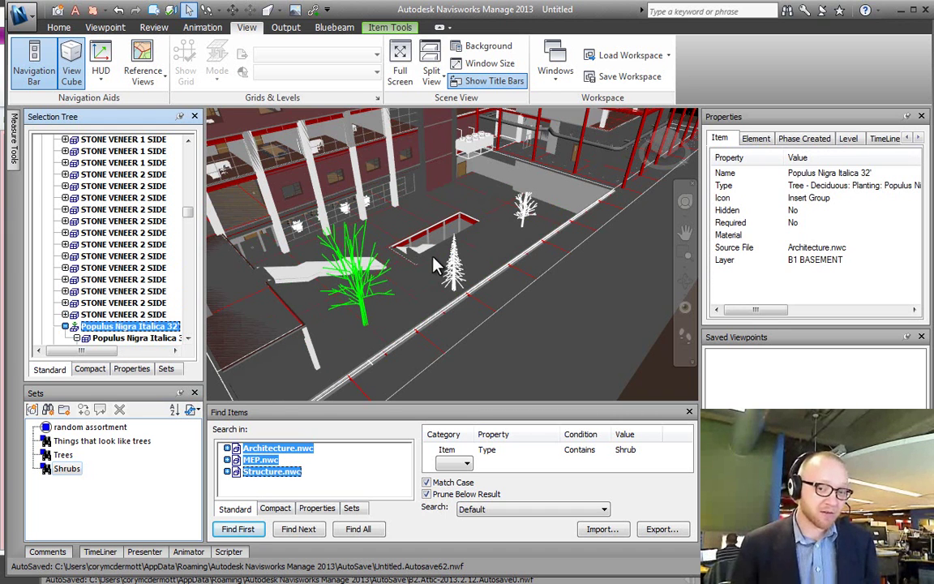
pyautogui.click(454, 270)
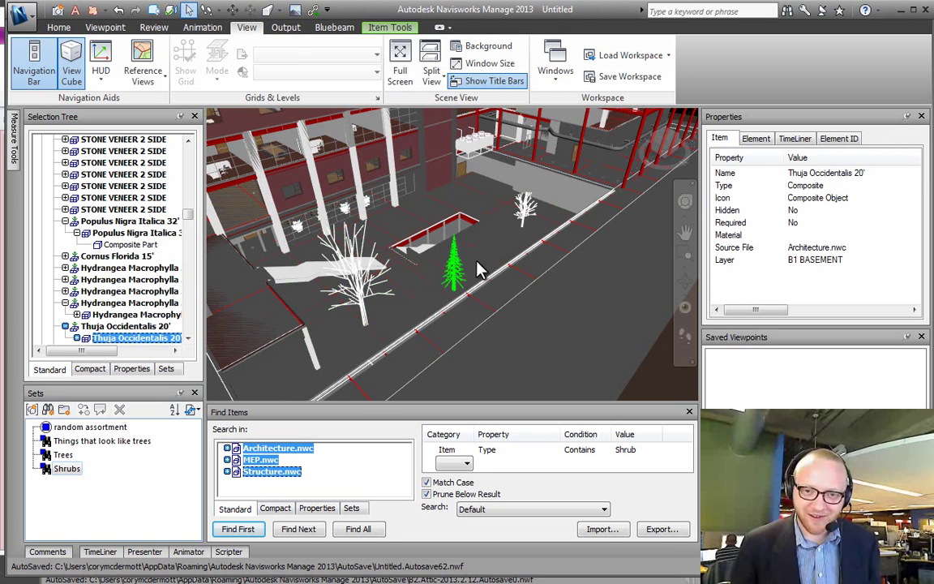
pyautogui.click(130, 326)
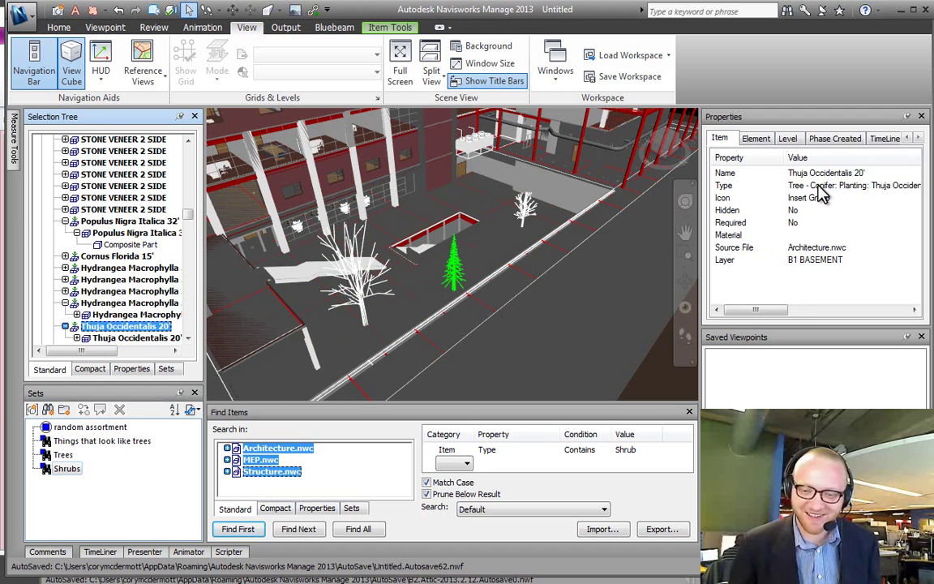
pyautogui.click(526, 213)
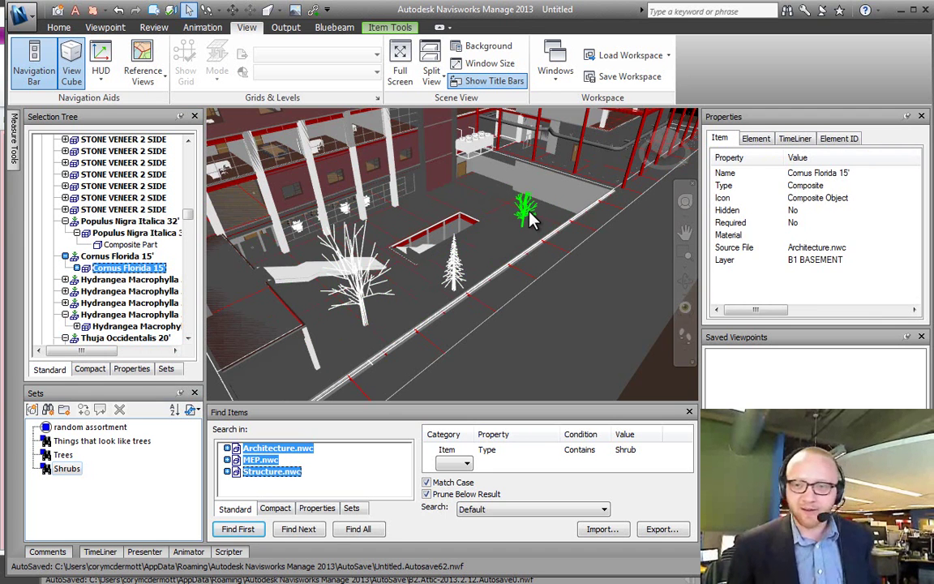
pyautogui.click(126, 245)
pyautogui.click(118, 256)
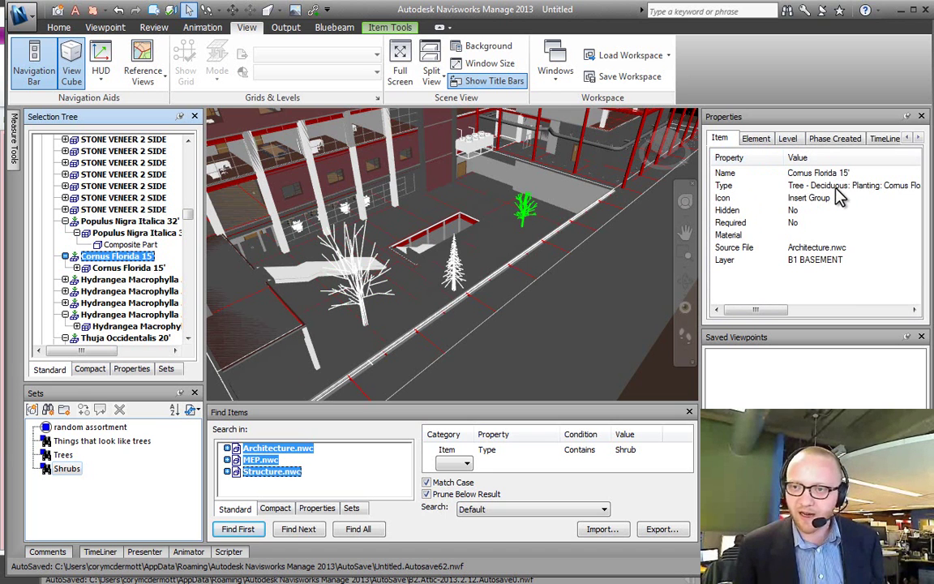
# - Add a second search condition of Item Type Contains Decidu, disable case matching, and try to find all matching items
pyautogui.click(454, 463)
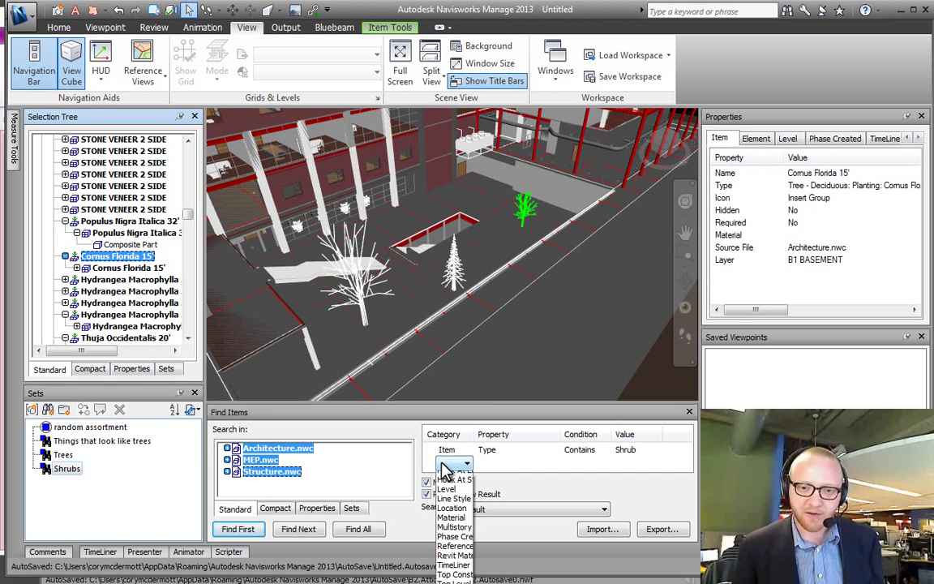
pyautogui.click(446, 468)
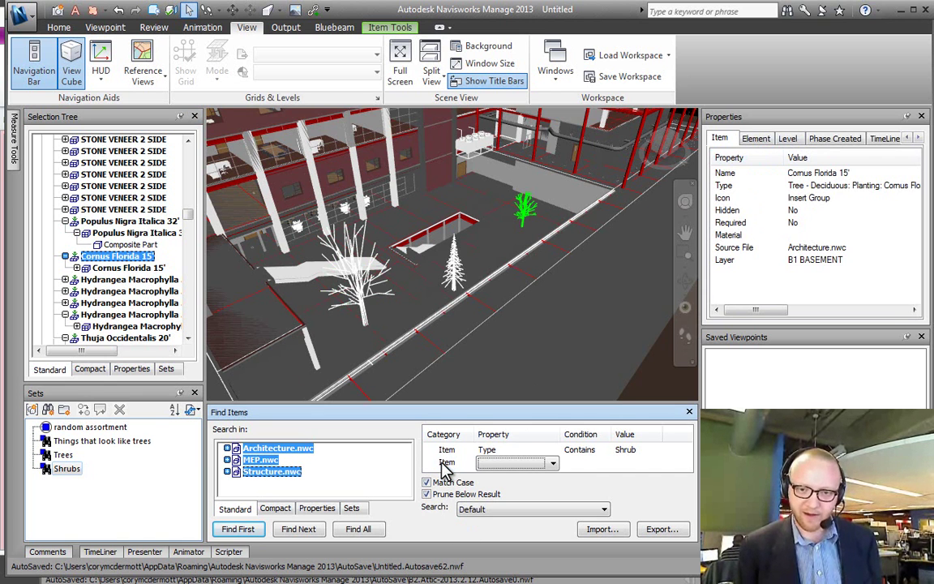
pyautogui.write('t')
pyautogui.press('Tab')
pyautogui.write('c')
pyautogui.press('Tab')
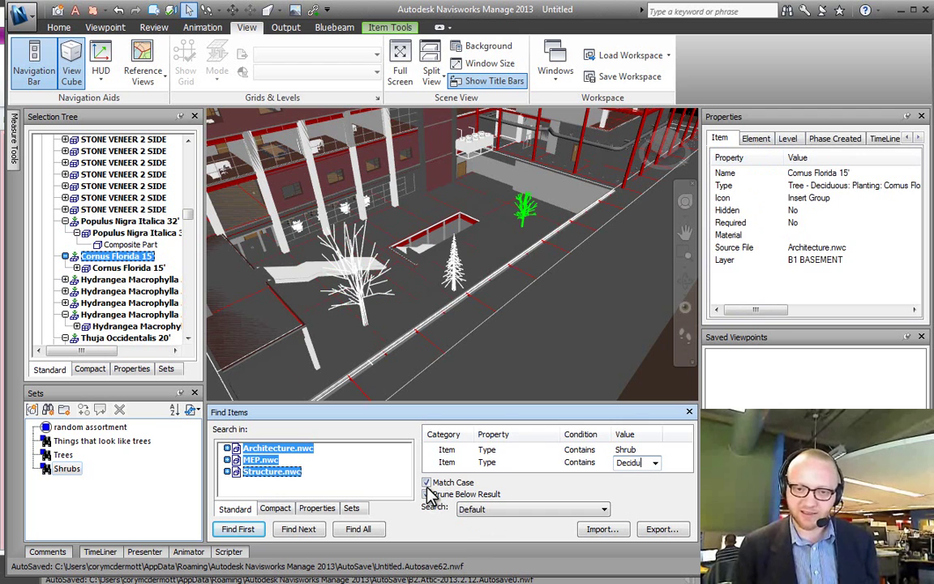
pyautogui.click(426, 482)
pyautogui.click(429, 493)
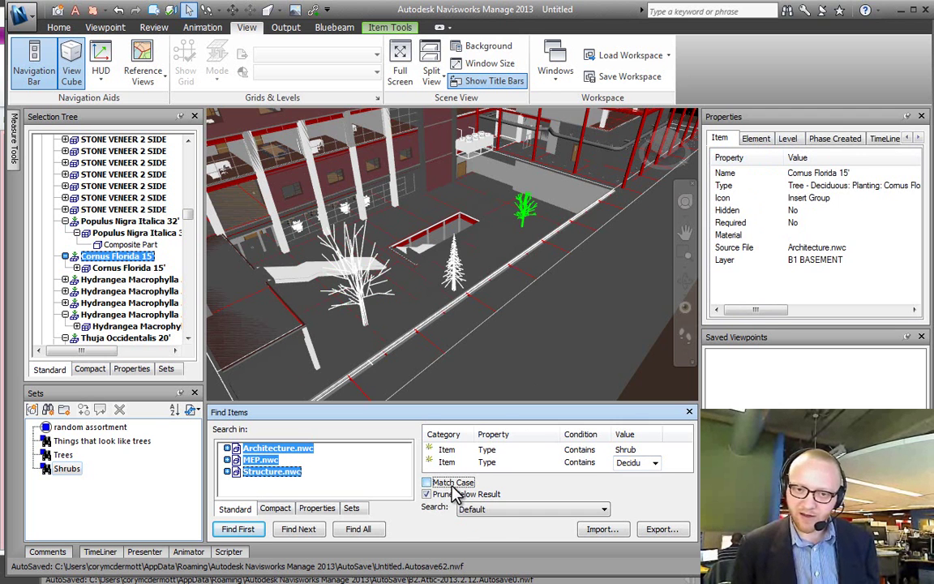
pyautogui.click(352, 532)
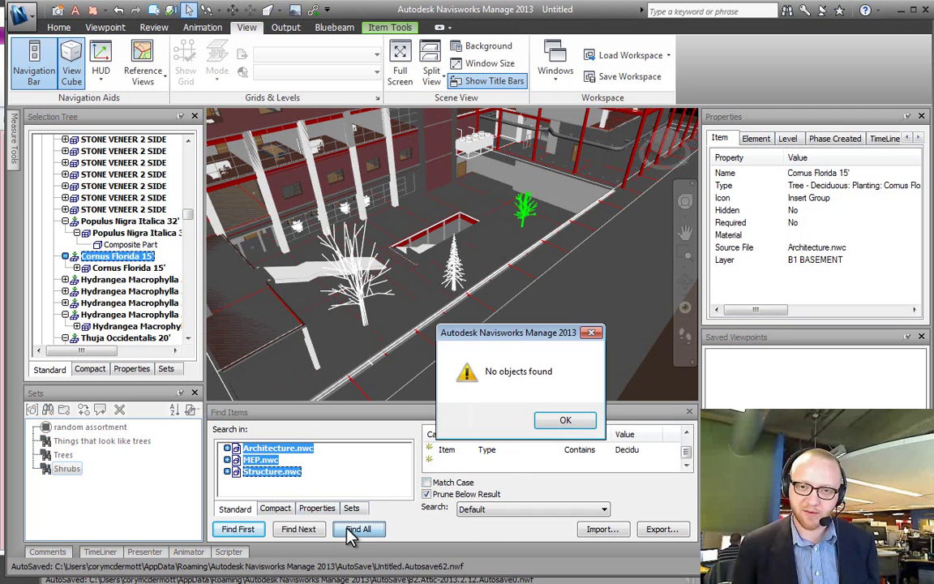
pyautogui.click(574, 419)
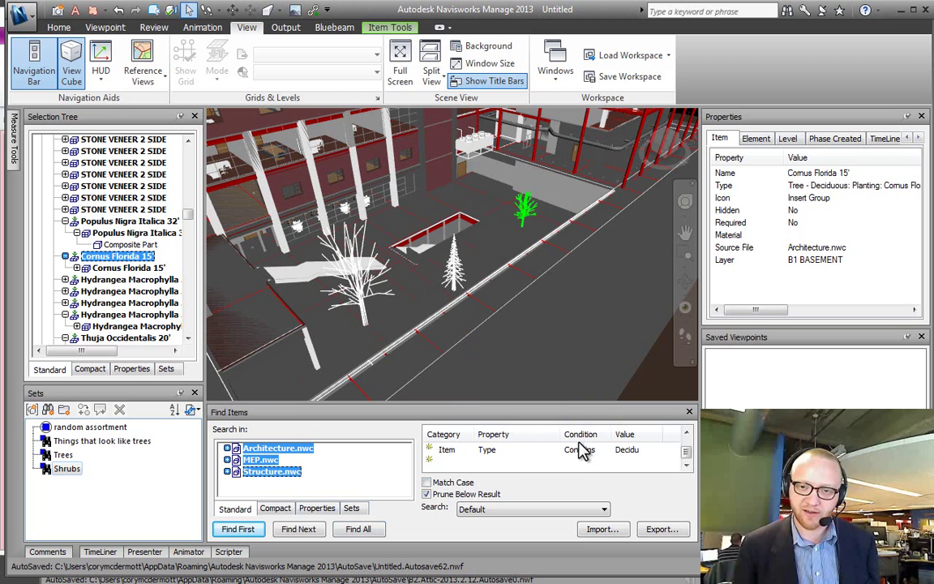
# - Change the two Item Type Contains values to tree and decid, and find all matching items
pyautogui.click(691, 431)
pyautogui.click(635, 463)
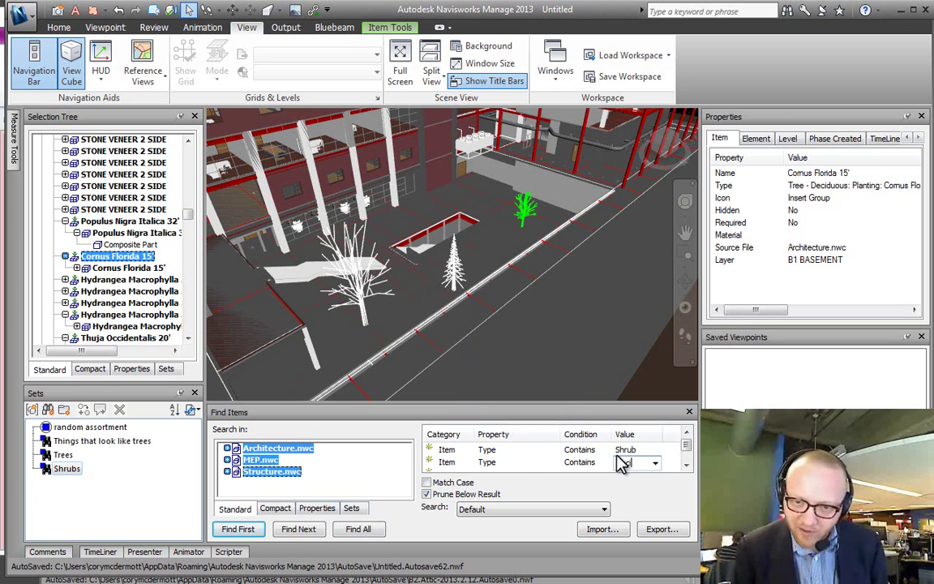
pyautogui.click(628, 449)
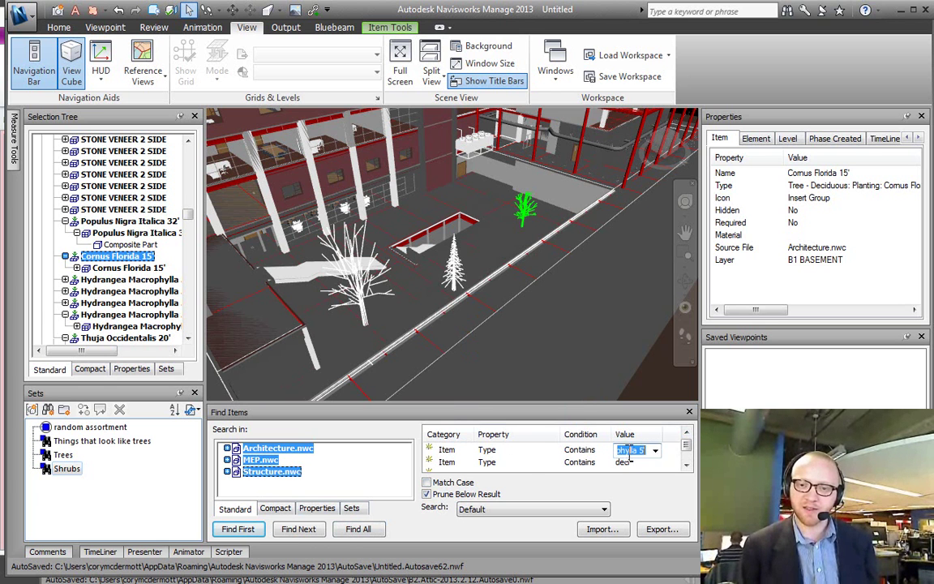
pyautogui.write('tr')
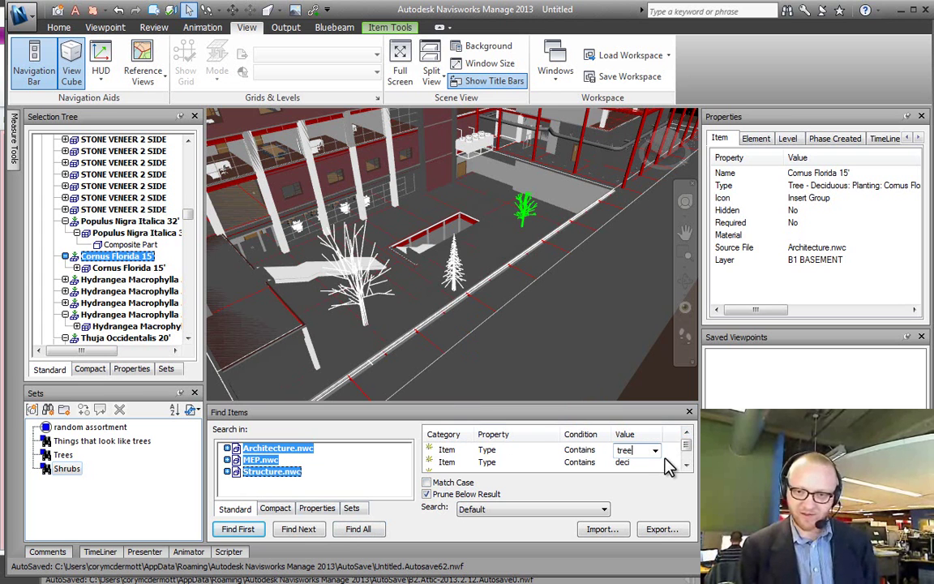
pyautogui.write('ee')
pyautogui.click(638, 462)
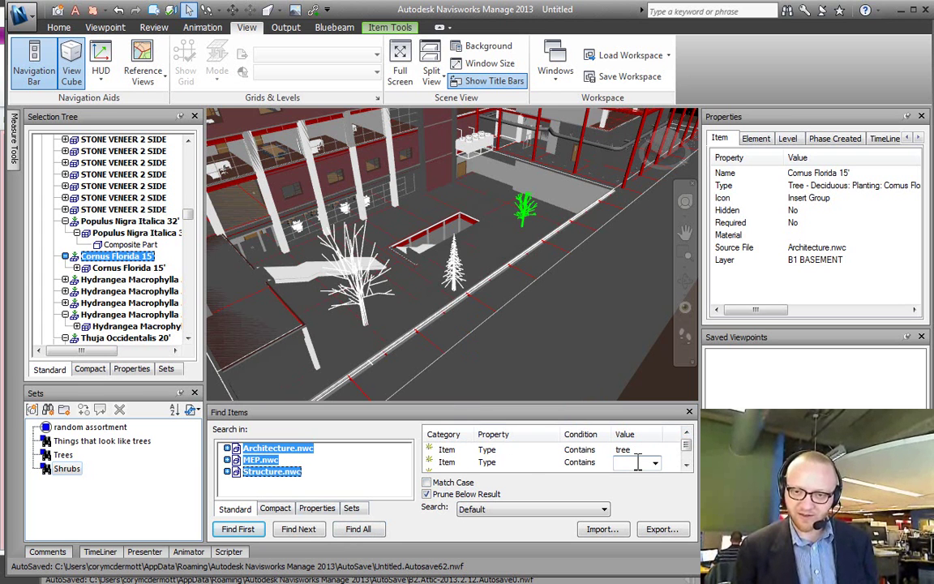
pyautogui.click(355, 529)
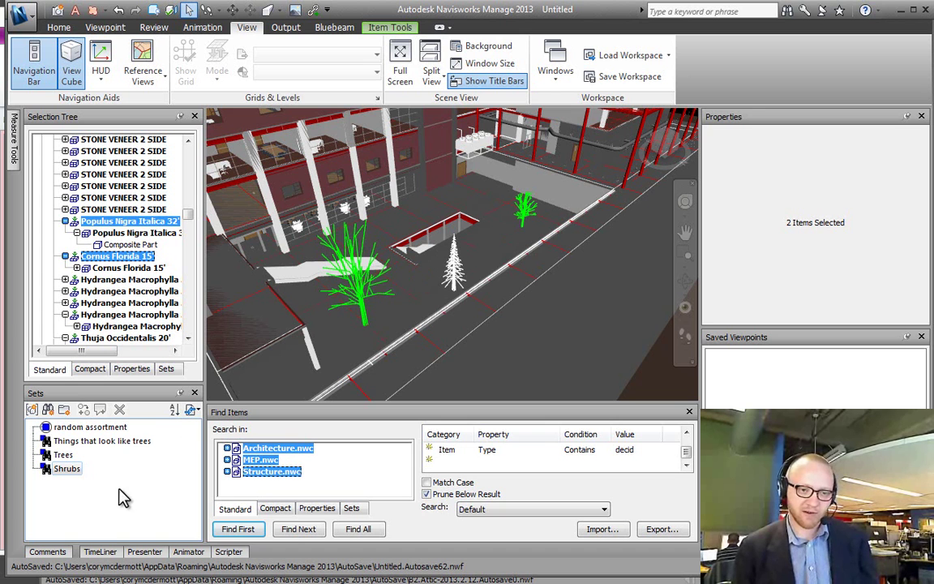
# - Enlarge the Find Items window to show all conditions, and save the search as a search set named Deciduous Trees
pyautogui.click(686, 435)
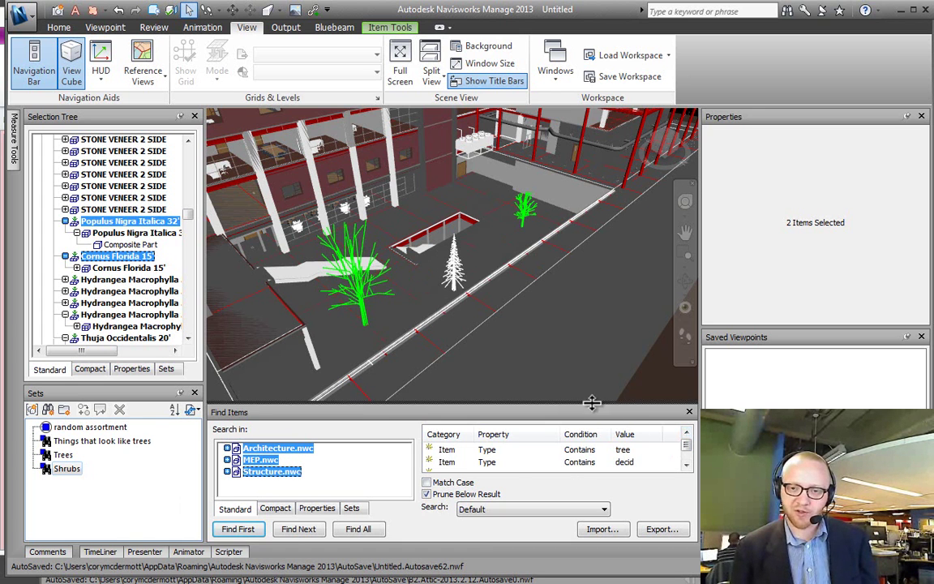
pyautogui.moveTo(592, 403); pyautogui.dragTo(590, 363)
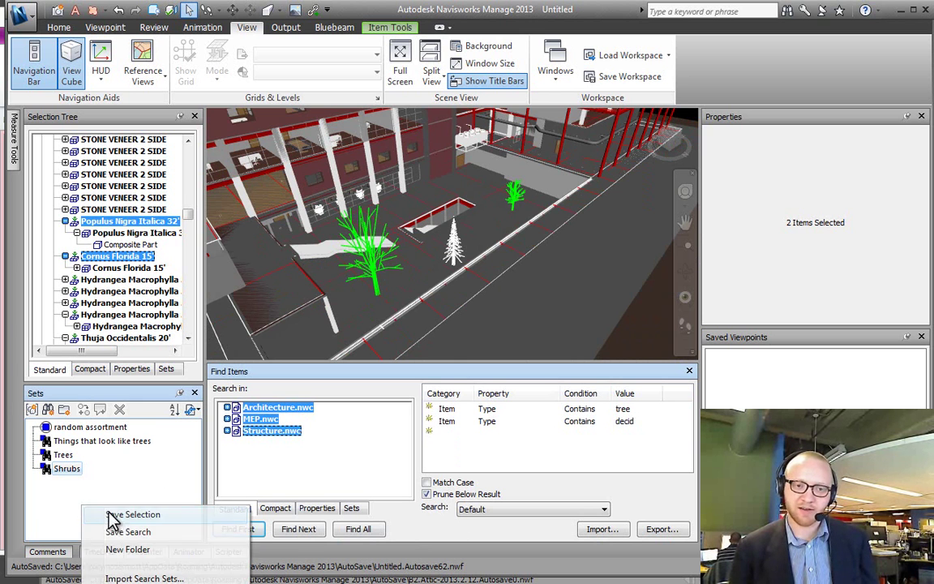
pyautogui.rightClick(82, 505)
pyautogui.click(118, 532)
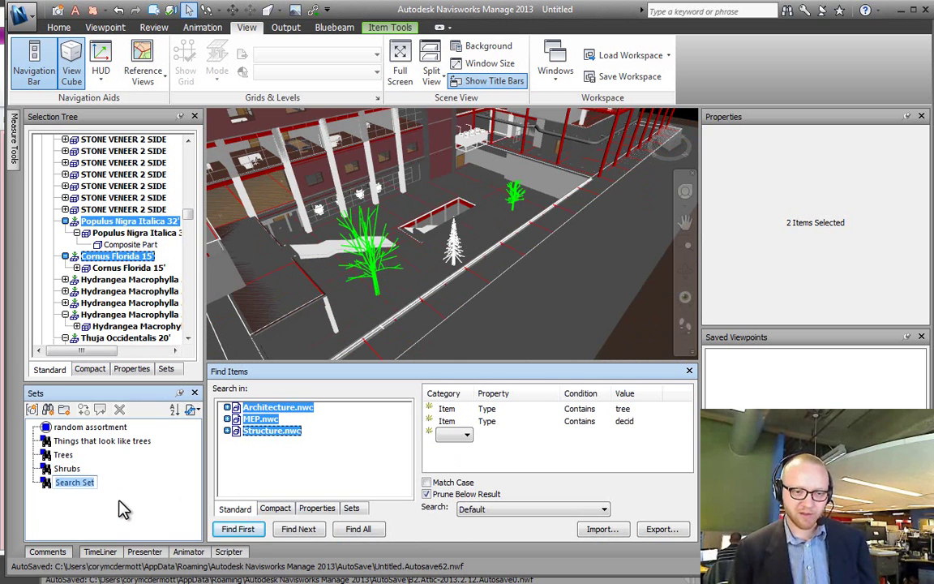
pyautogui.write('Dediduou')
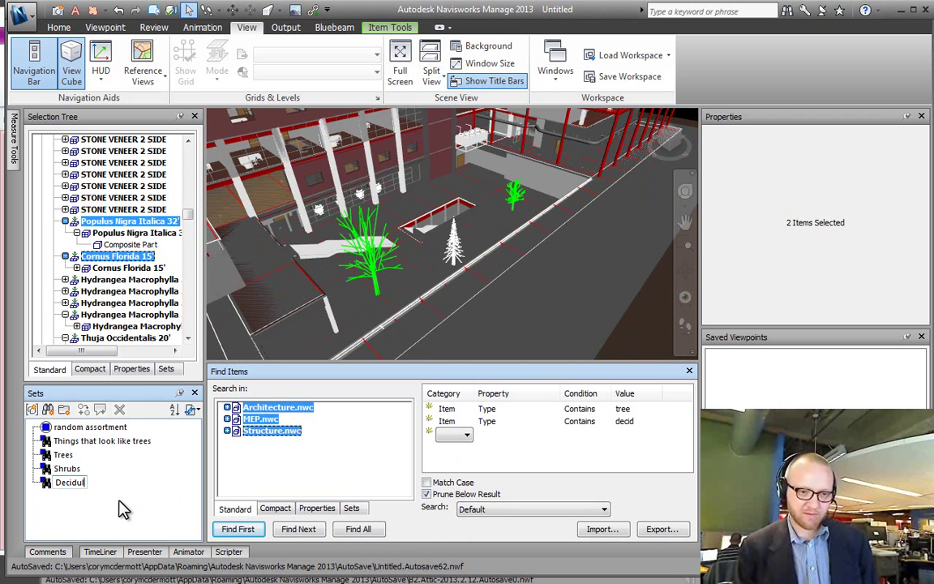
pyautogui.write('s Tre')
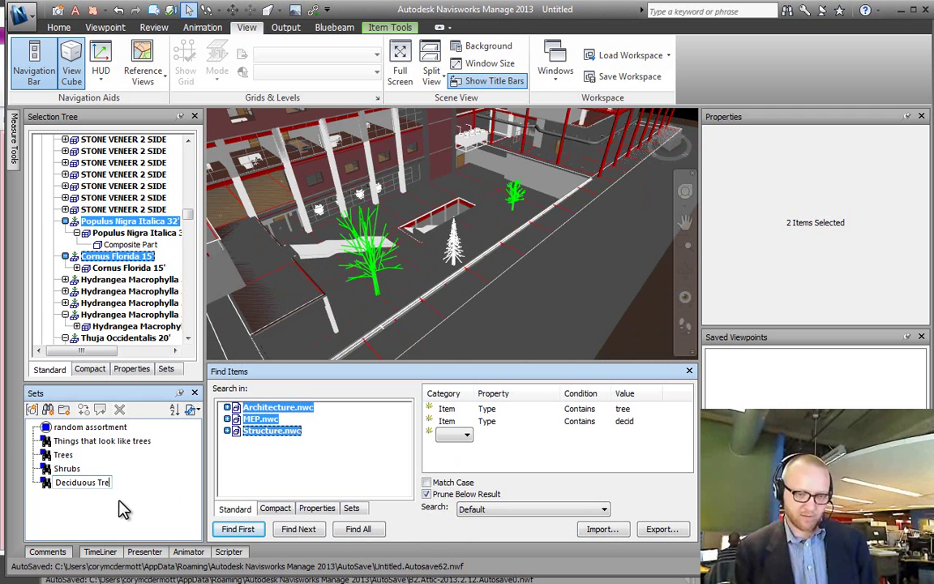
pyautogui.write('es')
pyautogui.press('Return')
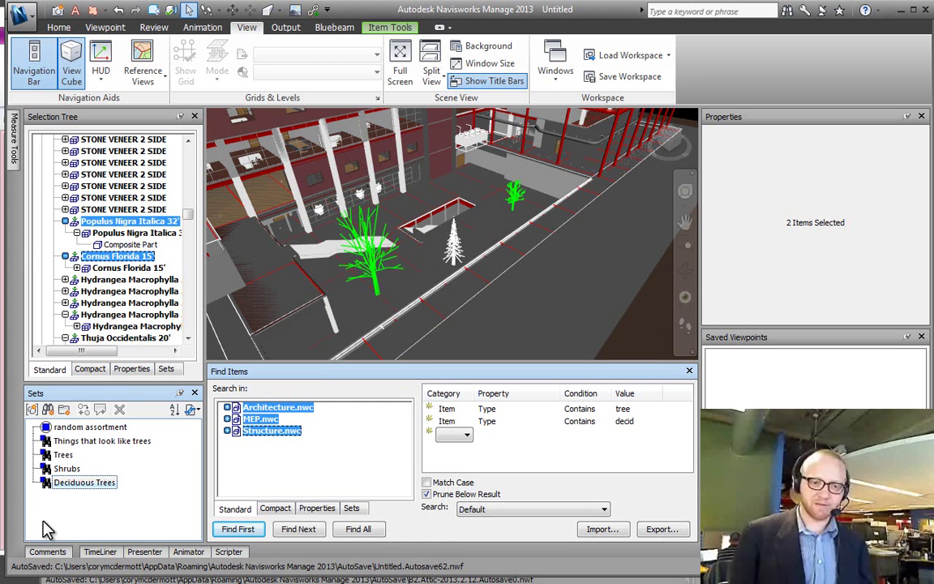
# - Recall the Shrubs, Trees and Deciduous Trees search sets one after another to compare their items and search conditions
pyautogui.click(69, 468)
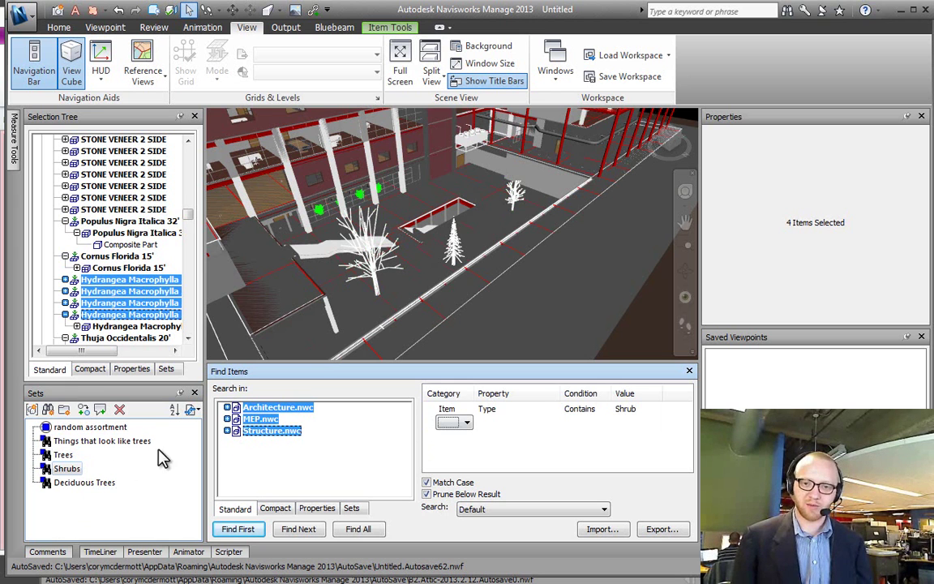
pyautogui.click(63, 455)
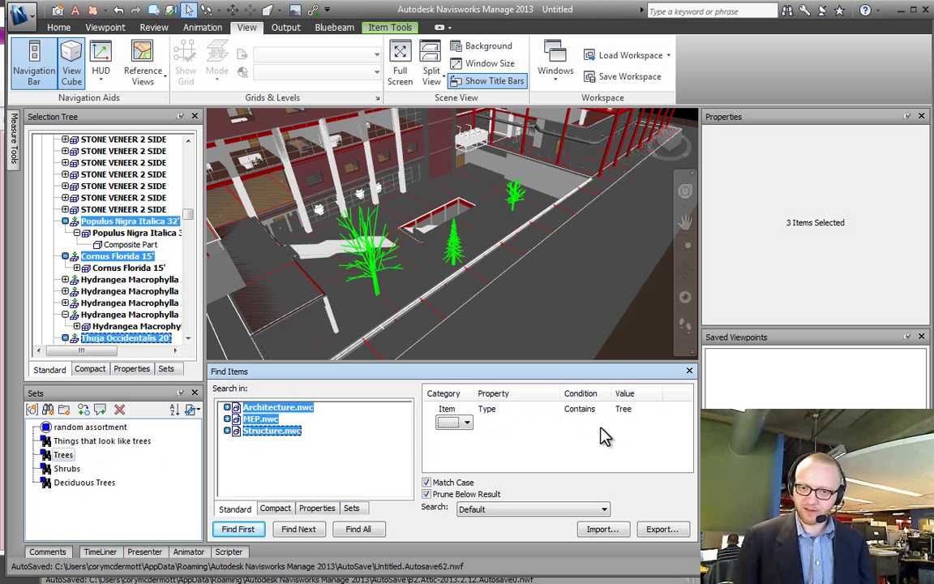
pyautogui.click(79, 484)
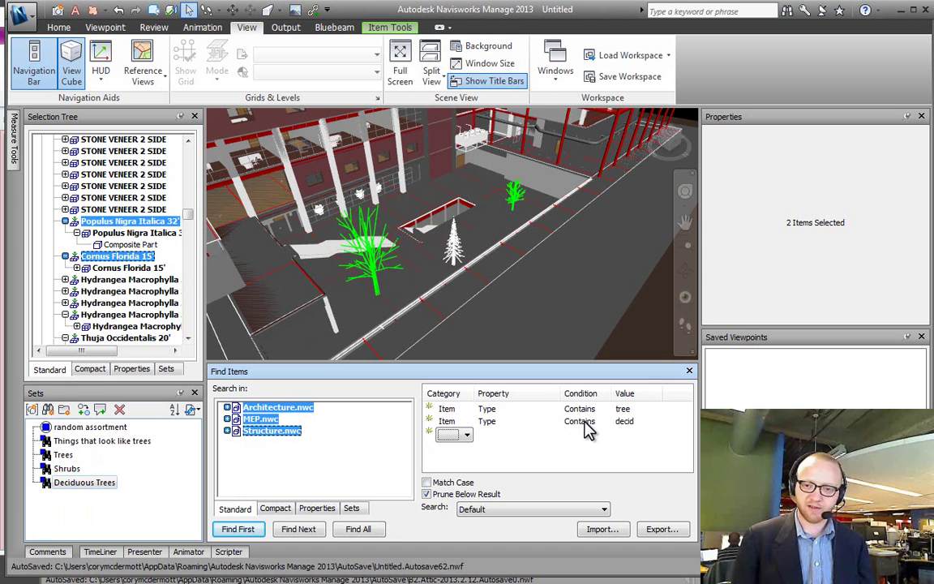
# - Select the Shrubs and Trees search sets together so that their conditions combine into one search
pyautogui.click(64, 470)
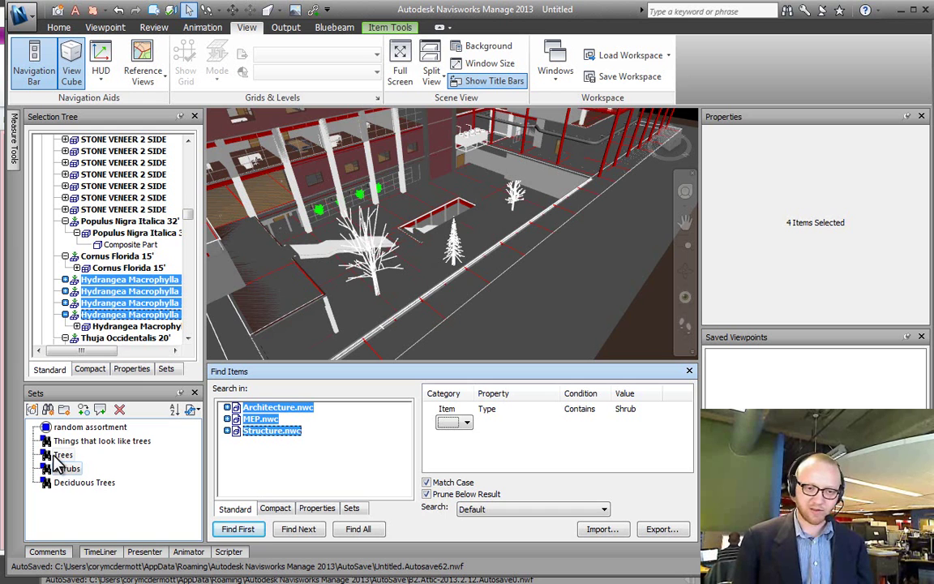
pyautogui.keyDown('ctrl'); pyautogui.click(62, 454); pyautogui.keyUp('ctrl')
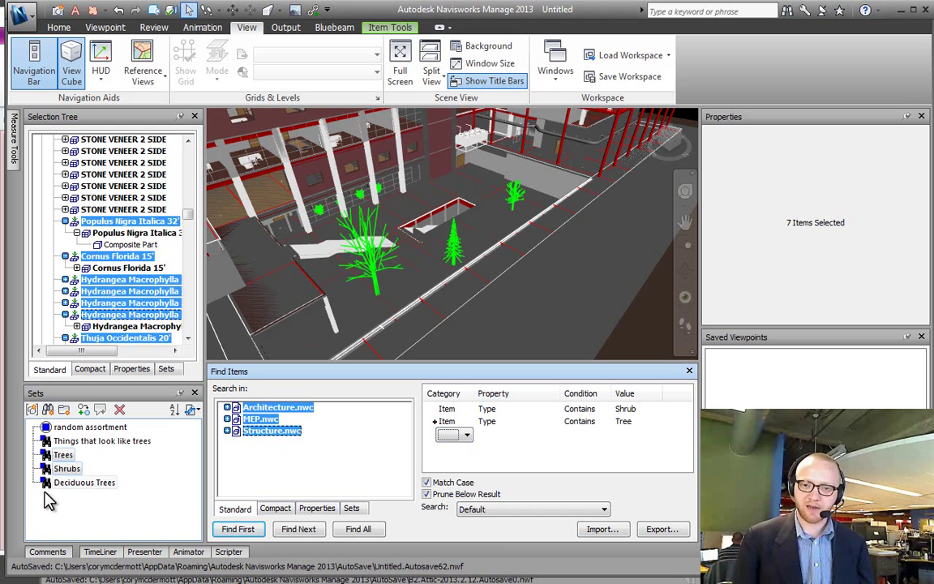
# - Recall the Trees search set and add a second condition finding items whose Item Type Contains shrub
pyautogui.click(69, 457)
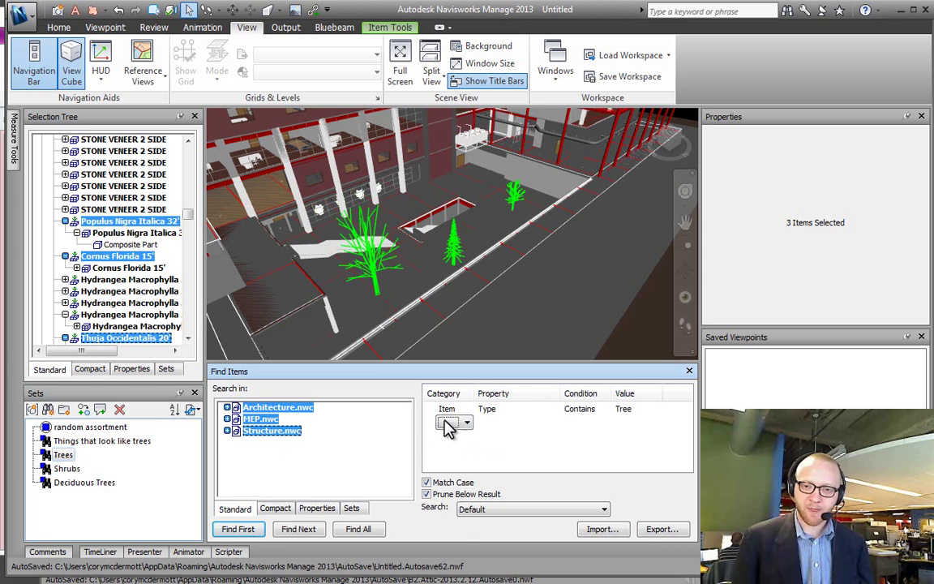
pyautogui.click(455, 422)
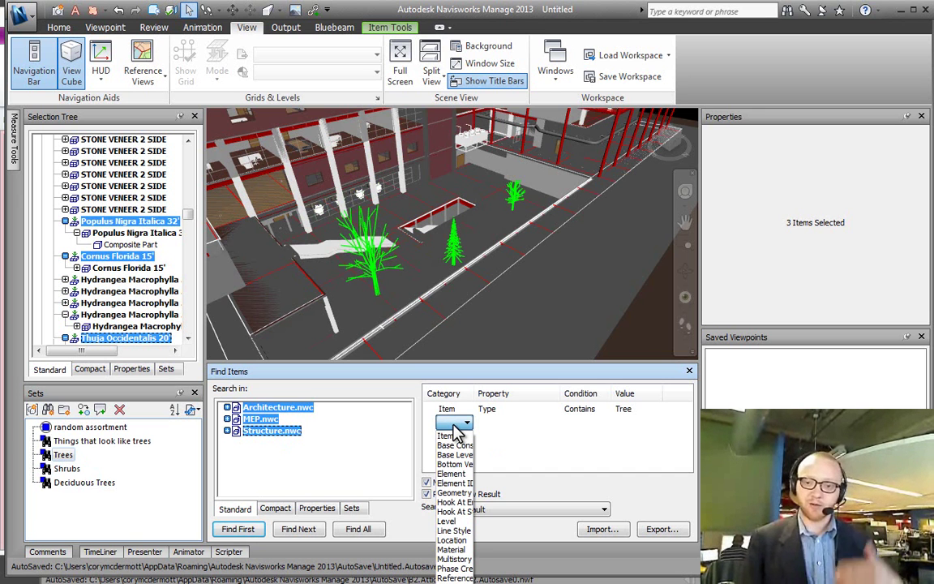
pyautogui.click(455, 435)
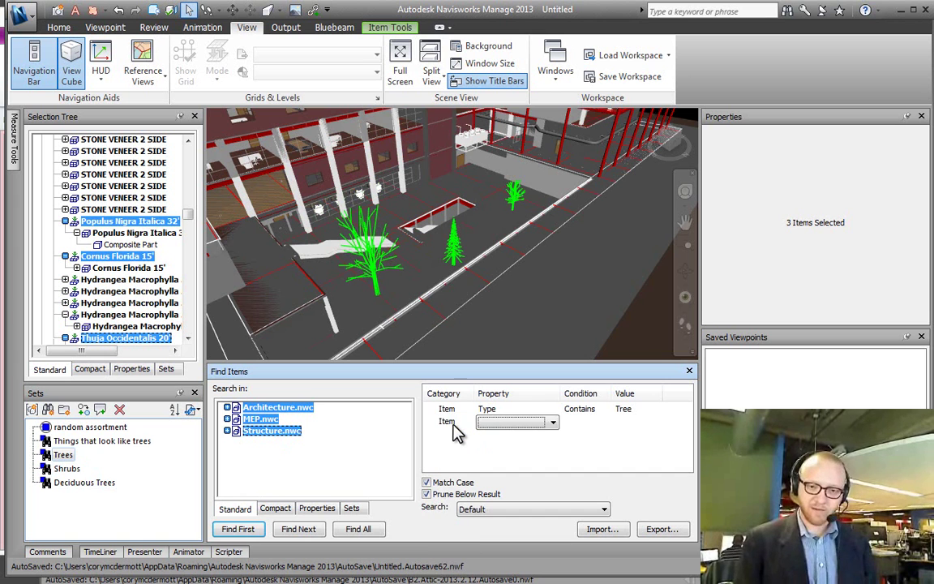
pyautogui.press('t')
pyautogui.press('Tab')
pyautogui.press('Tab')
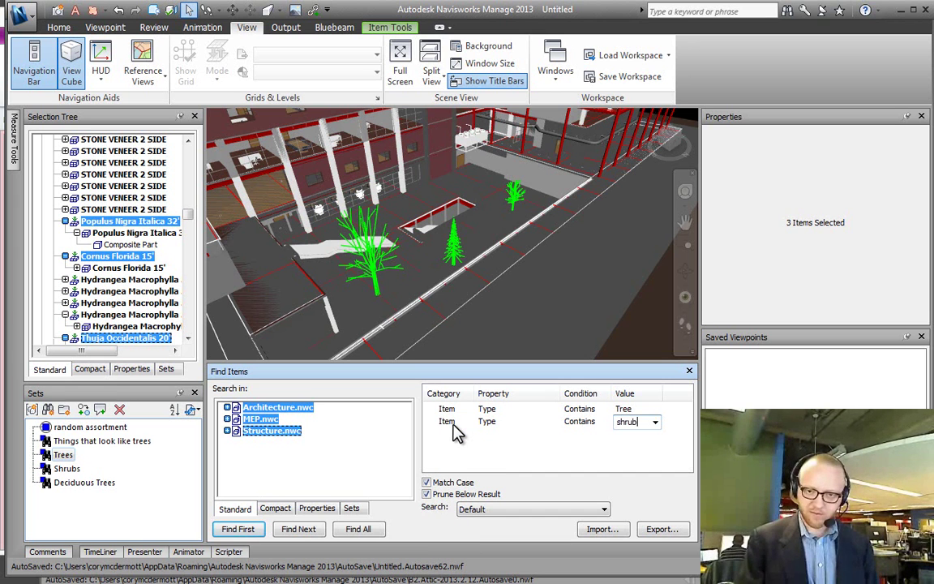
pyautogui.write('shrub')
# - Turn off Match Case and find all items that meet both the Tree and shrub conditions
pyautogui.click(426, 482)
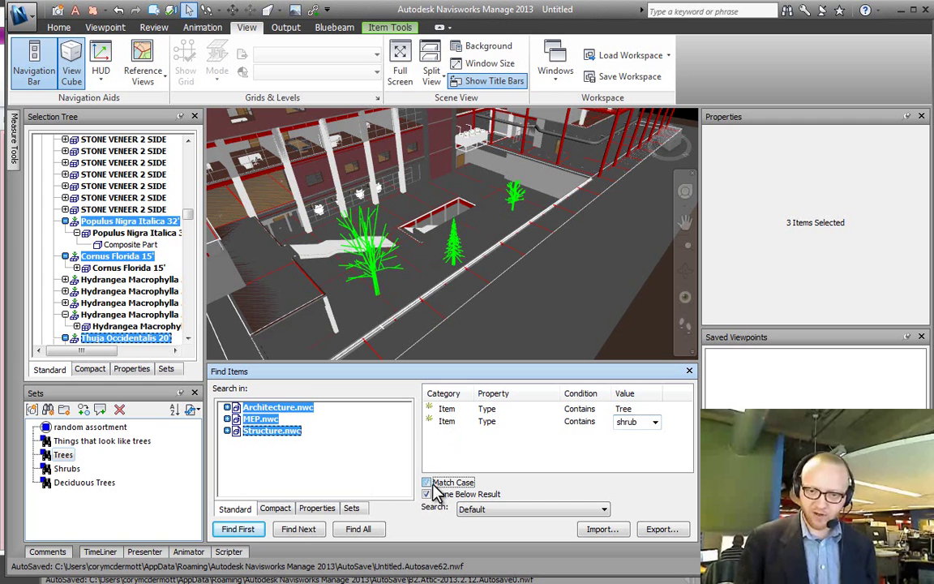
pyautogui.click(358, 530)
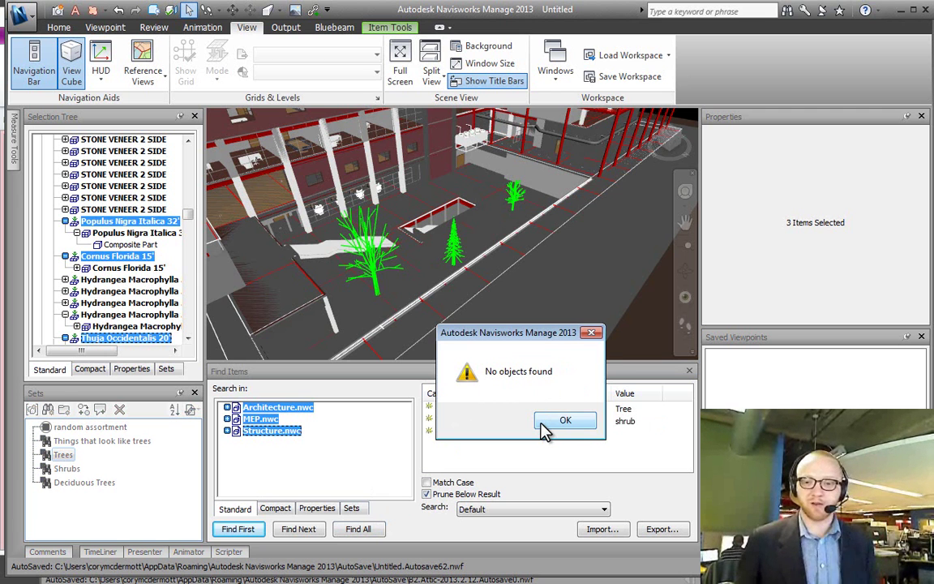
pyautogui.click(564, 420)
# - Make the shrub condition an Or Condition and find all items matching either condition
pyautogui.rightClick(460, 434)
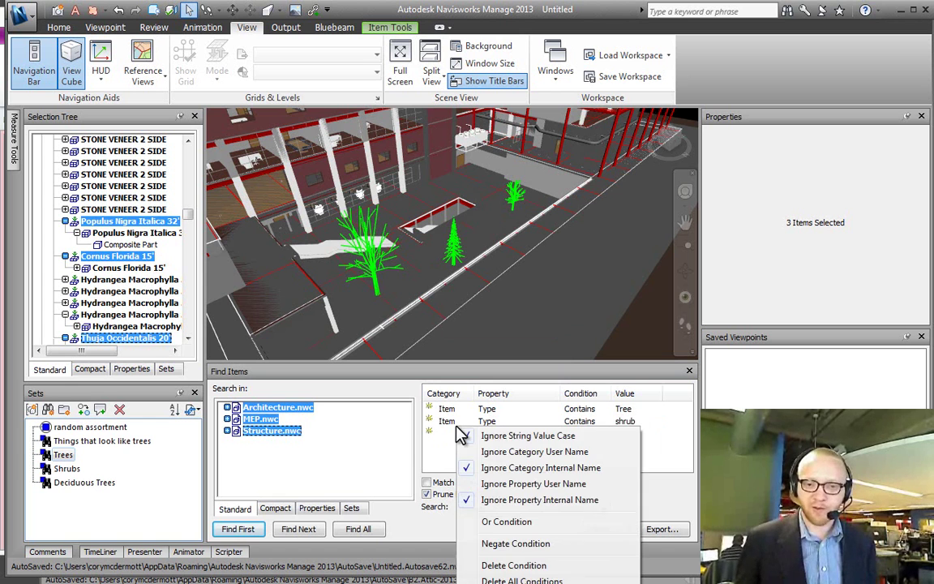
pyautogui.click(531, 541)
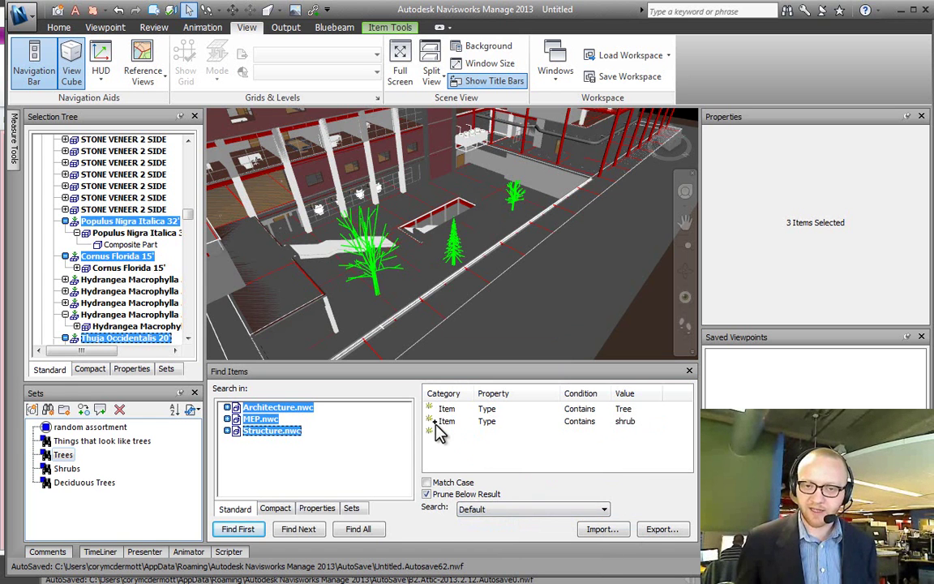
pyautogui.click(356, 530)
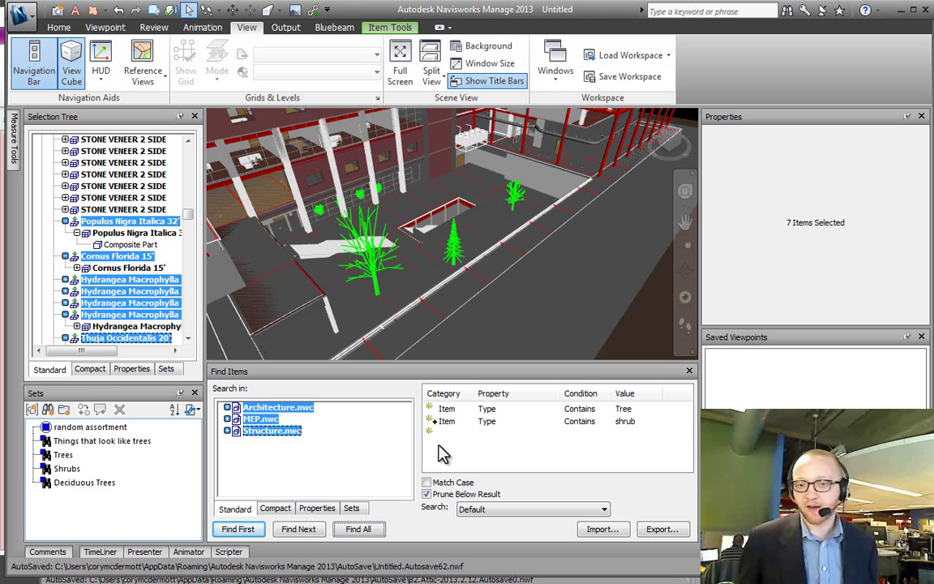
# - Select the Shrubs and Trees search sets together and save the combined search as a search set named trees n shrubs
pyautogui.click(65, 471)
pyautogui.keyDown('ctrl'); pyautogui.click(64, 456); pyautogui.keyUp('ctrl')
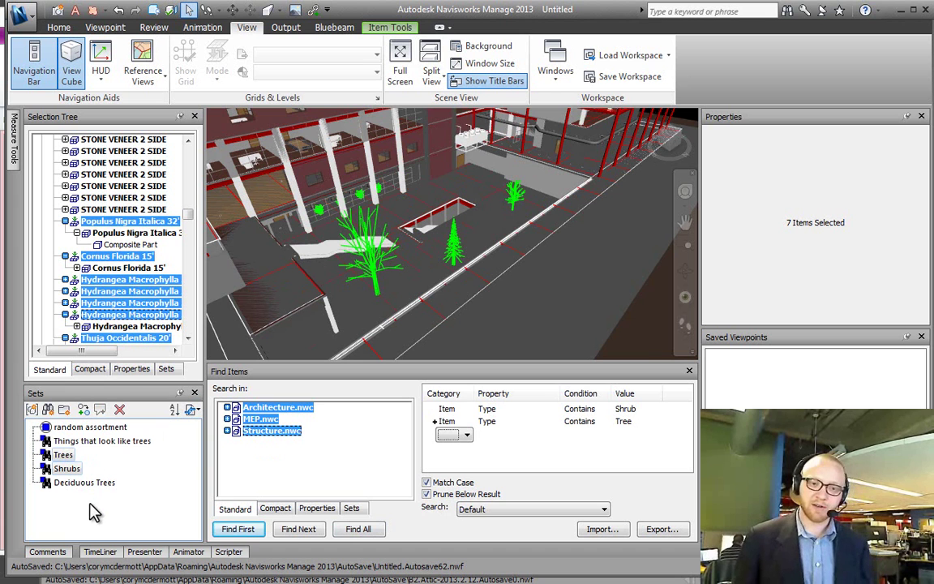
pyautogui.click(47, 410)
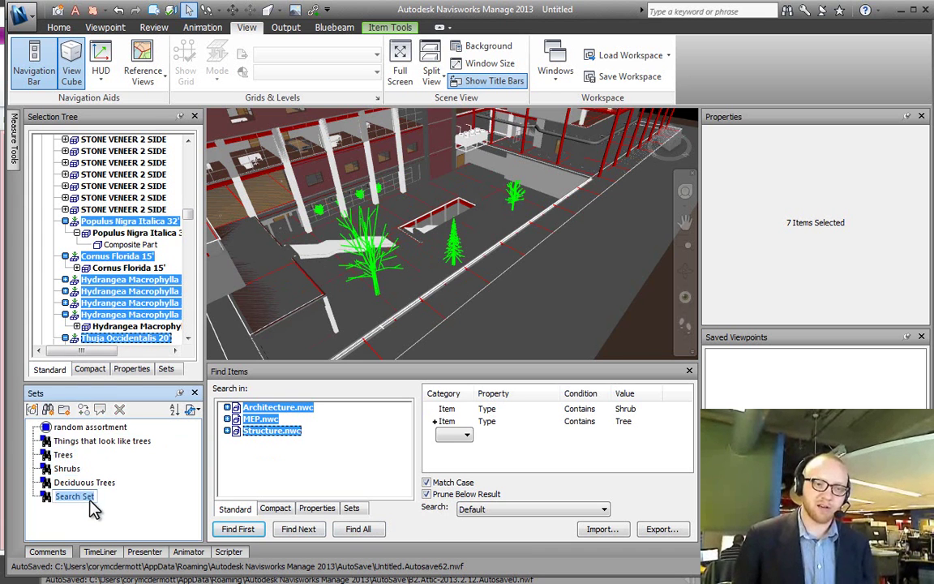
pyautogui.write('trees')
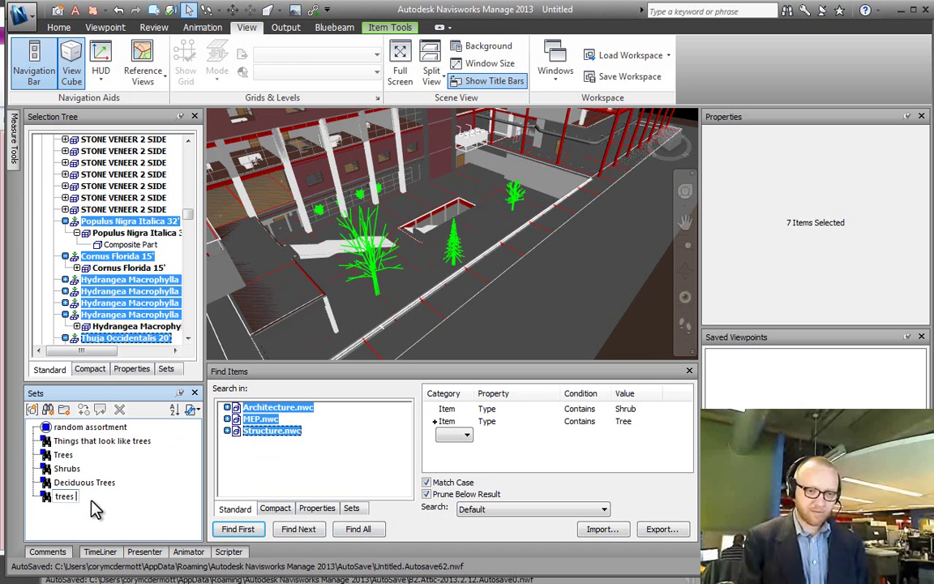
pyautogui.write(' n s')
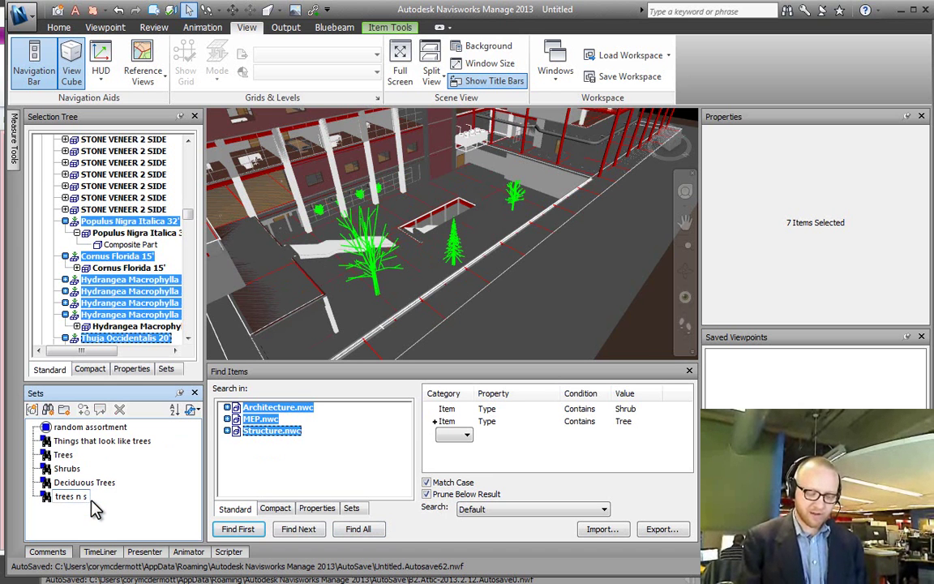
pyautogui.write('hrubs')
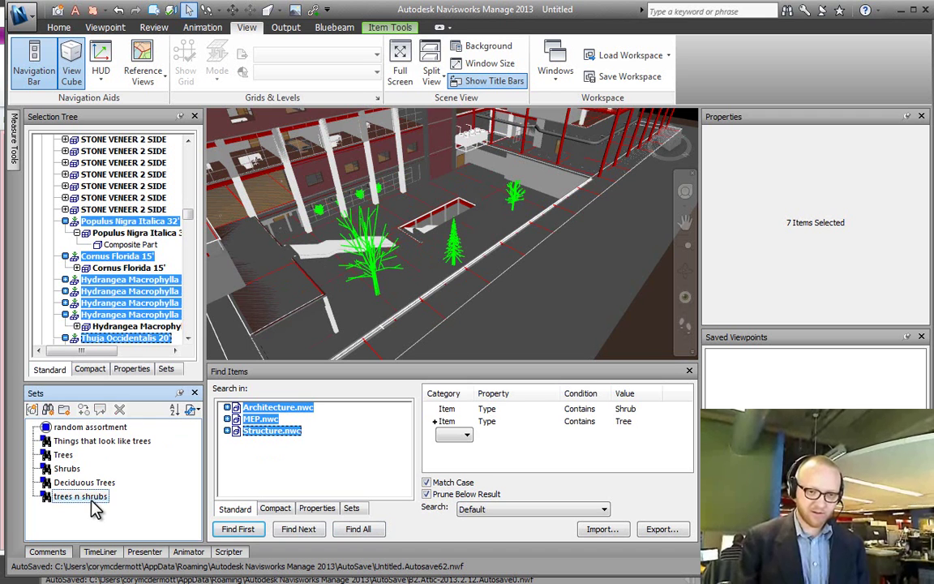
# - Recall the Shrubs search set as a starting point and restrict the search to Structure.nwc
pyautogui.click(65, 484)
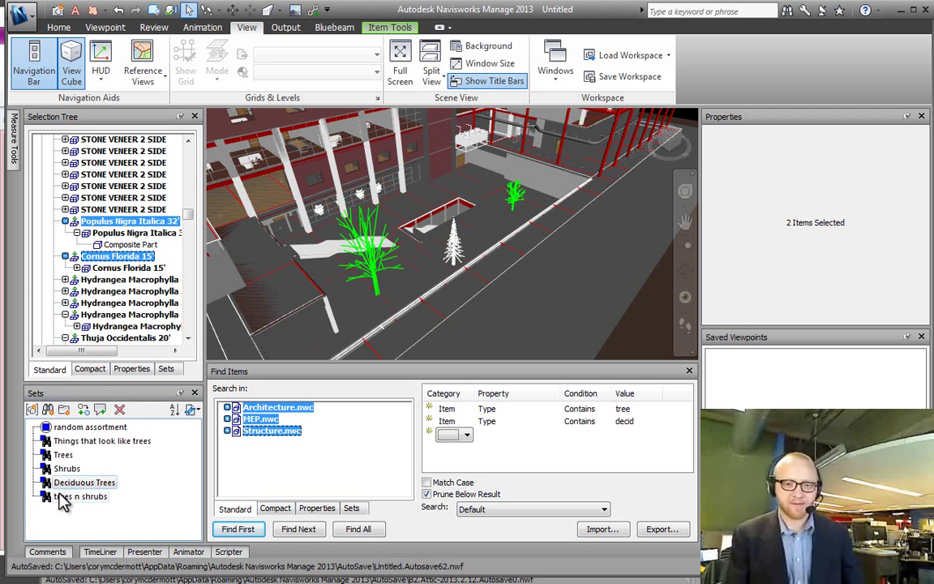
pyautogui.click(63, 497)
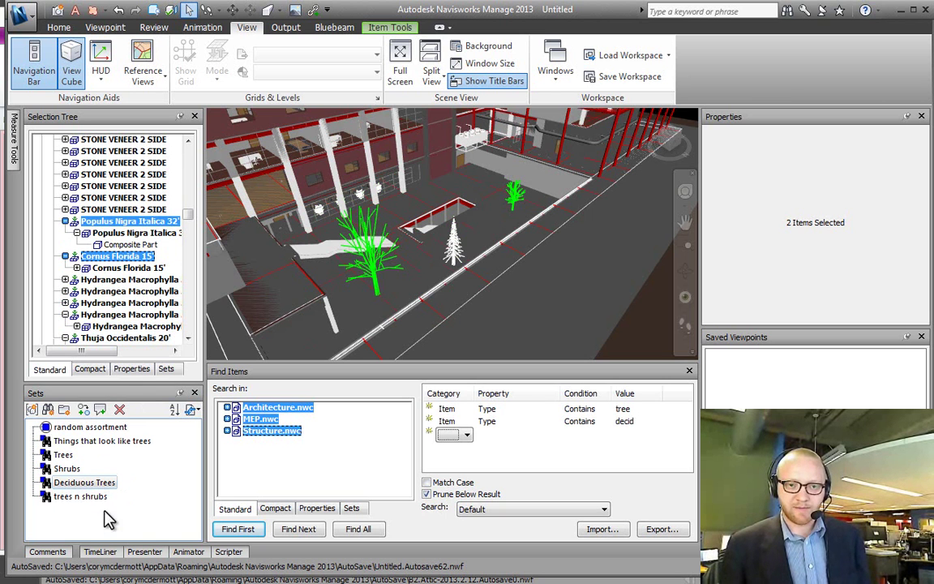
pyautogui.click(67, 469)
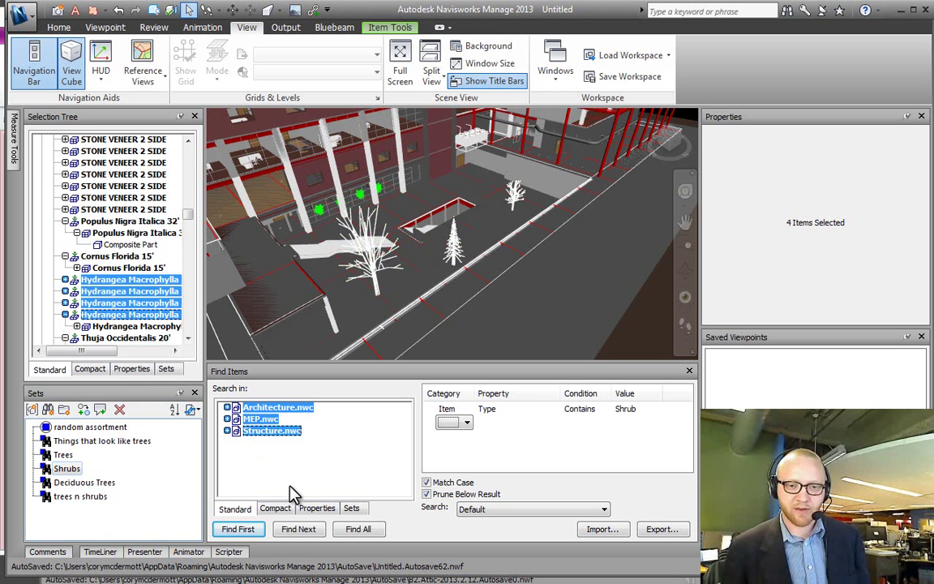
pyautogui.click(255, 420)
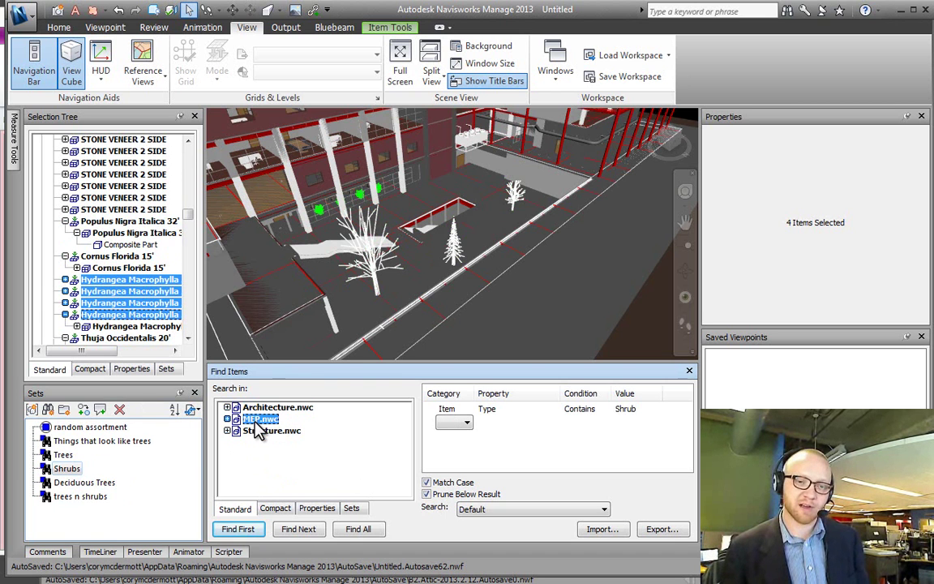
pyautogui.click(262, 431)
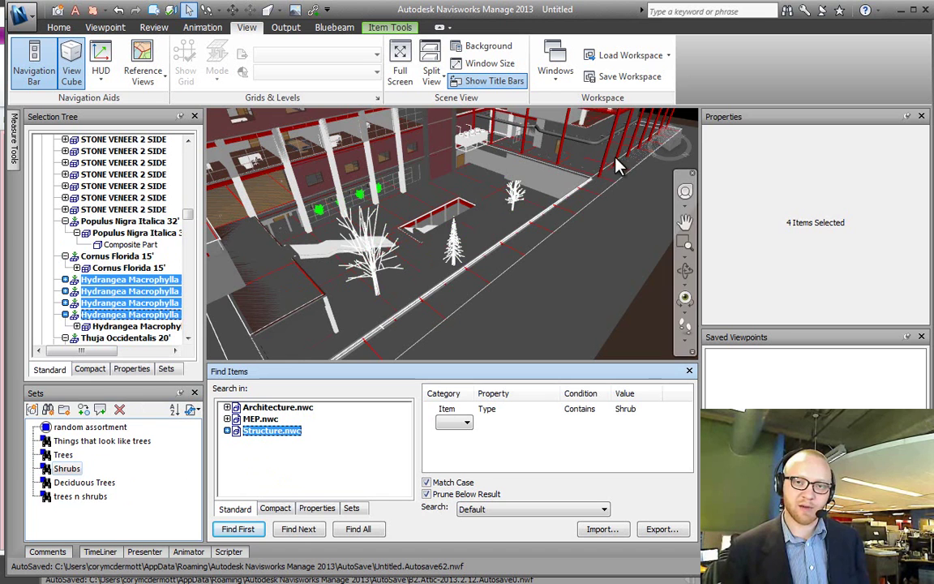
# - Select a red steel column at the far side of the model and review the Item properties of its HSS14X.375 parent
pyautogui.click(610, 177)
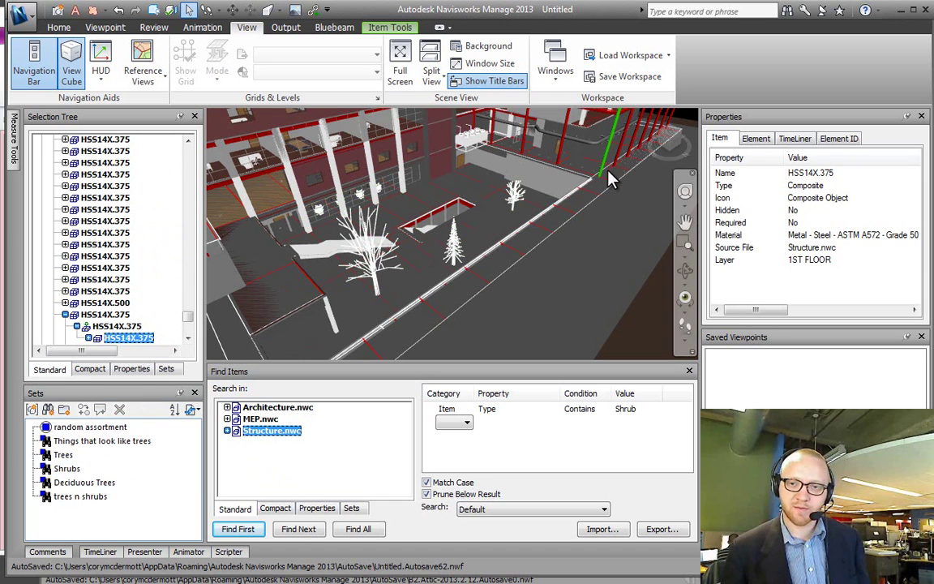
pyautogui.click(96, 317)
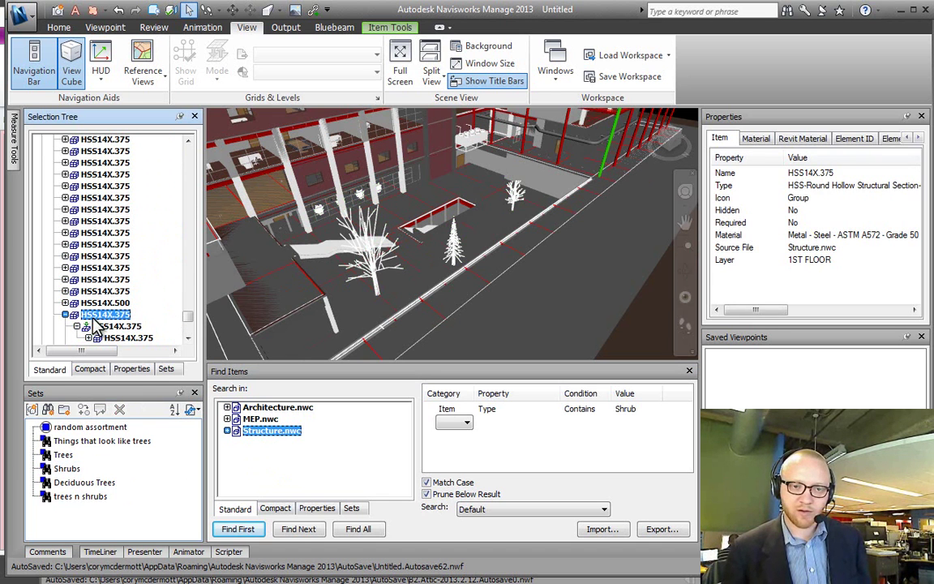
pyautogui.click(759, 312)
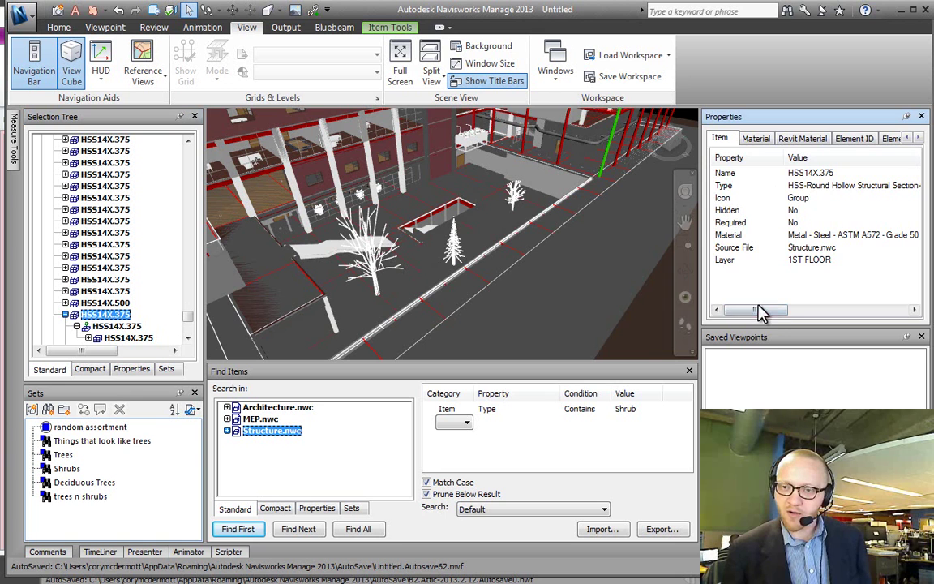
pyautogui.moveTo(759, 312)
pyautogui.mouseDown()
pyautogui.moveTo(814, 315)
pyautogui.moveTo(756, 312)
pyautogui.mouseUp()
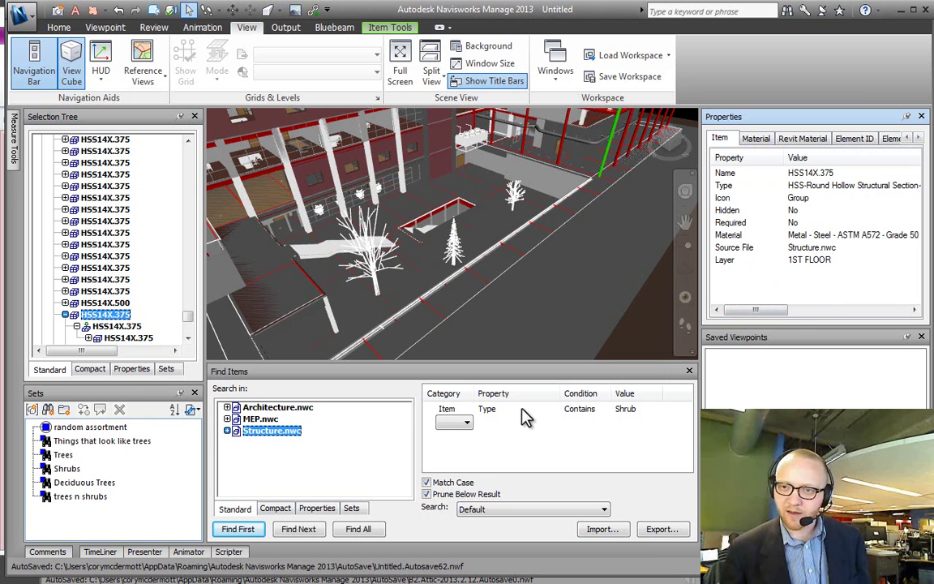
# - Change the Item Type Contains value to column, turn off Match Case, and find all matching items in Structure.nwc
pyautogui.click(580, 409)
pyautogui.click(635, 410)
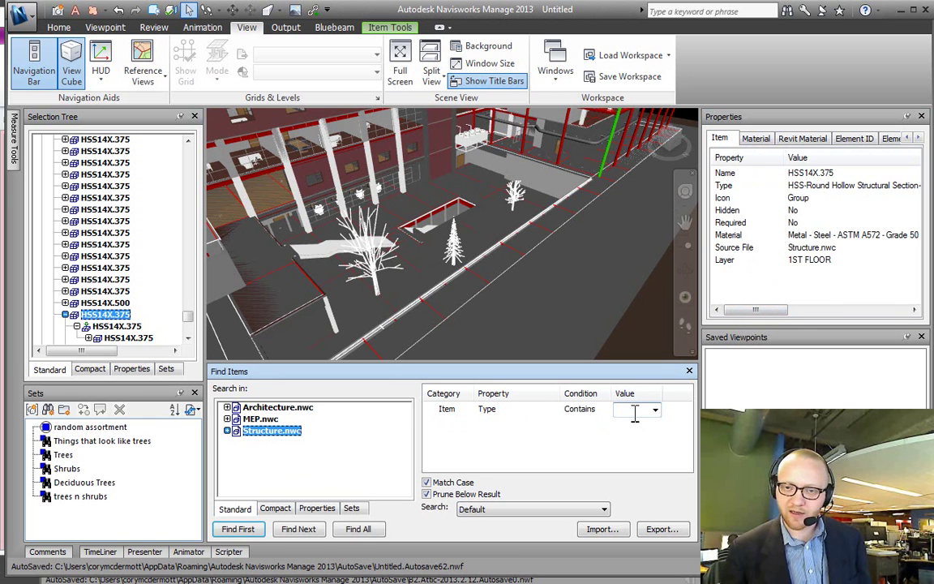
pyautogui.write('column')
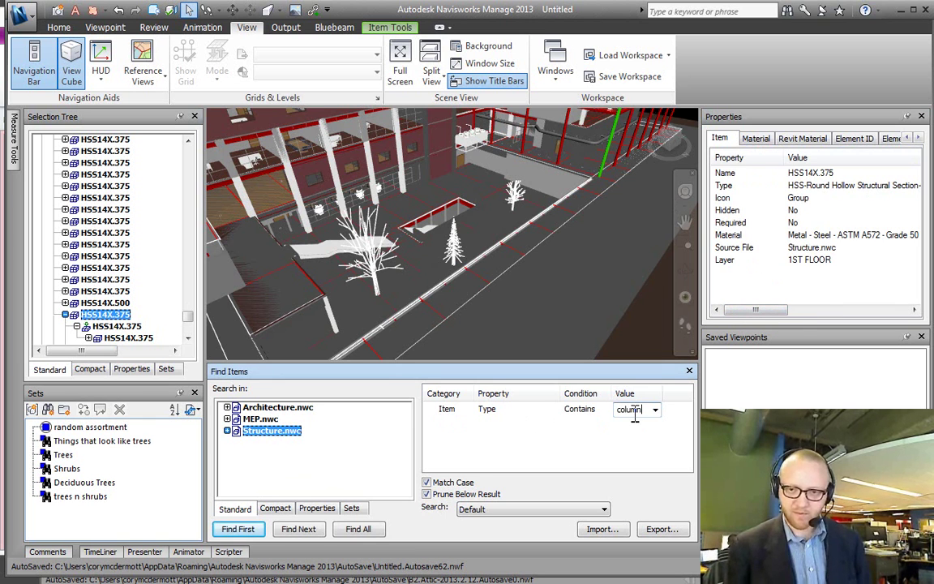
pyautogui.click(427, 482)
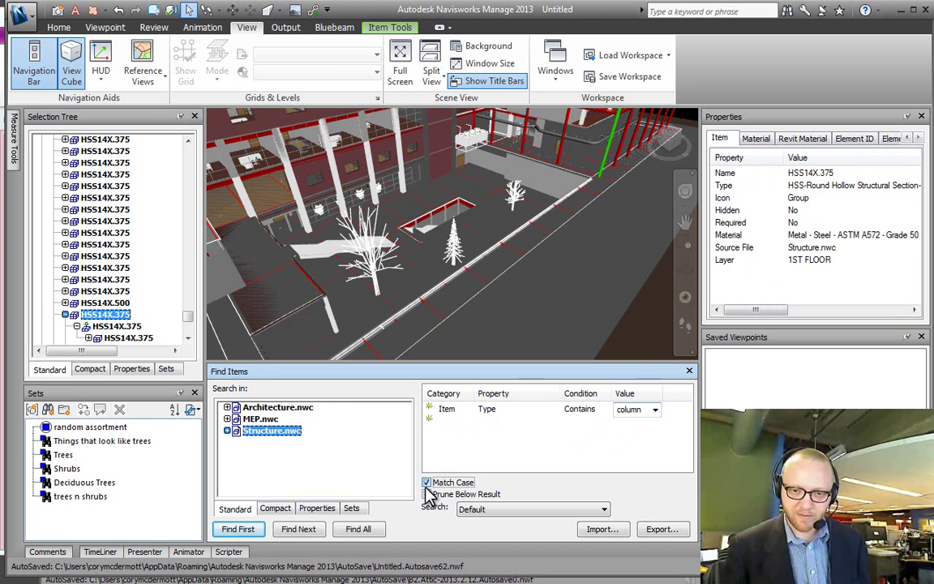
pyautogui.click(358, 528)
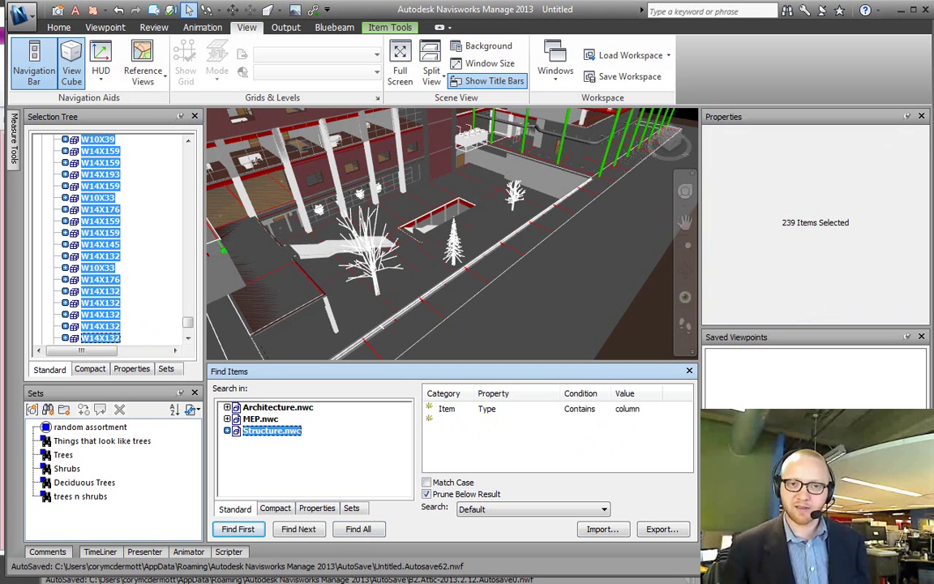
# - Save the column search as a new search set named Columns
pyautogui.rightClick(89, 519)
pyautogui.click(135, 536)
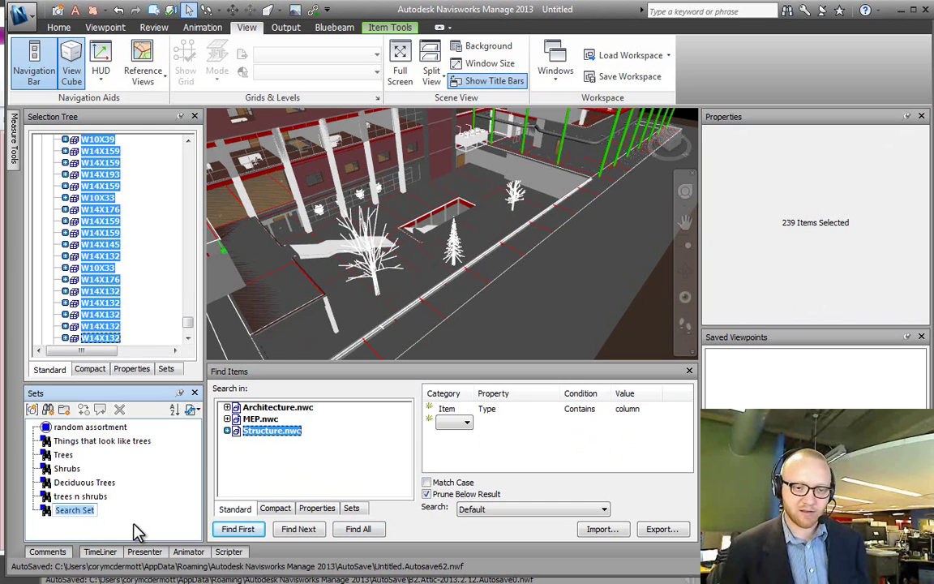
pyautogui.write('Columns')
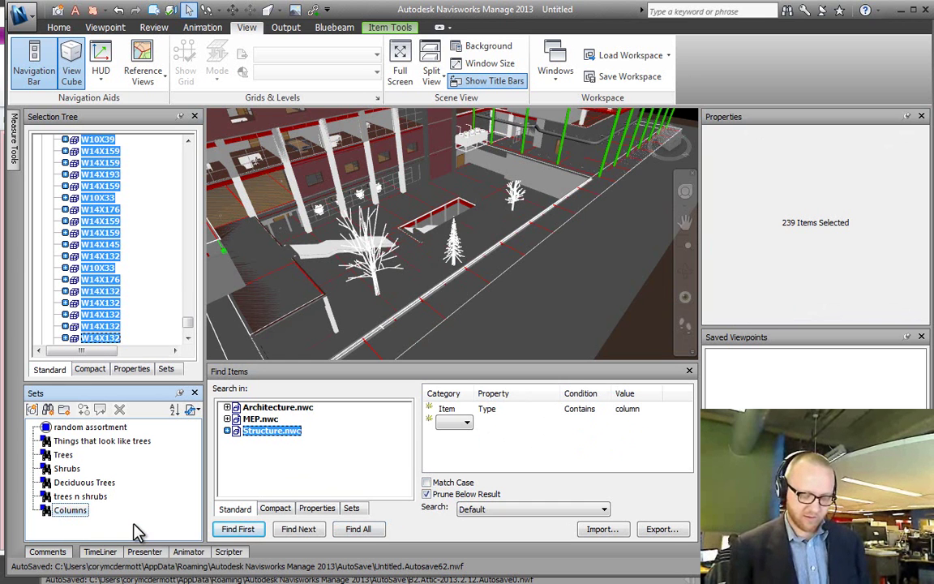
# - Recall the Trees, Shrubs and Columns search sets in turn, and add Shrubs to the Columns selection
pyautogui.click(62, 455)
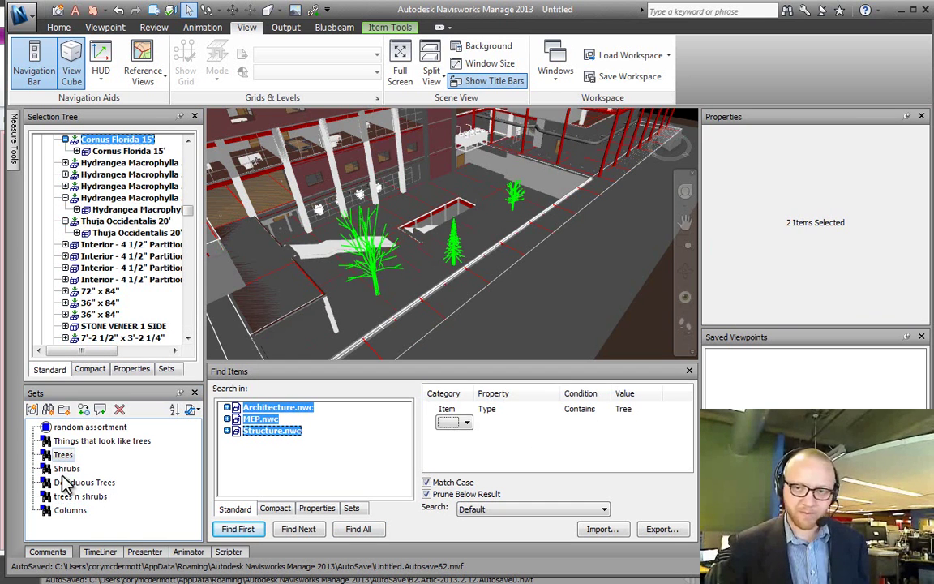
pyautogui.click(69, 483)
pyautogui.click(67, 468)
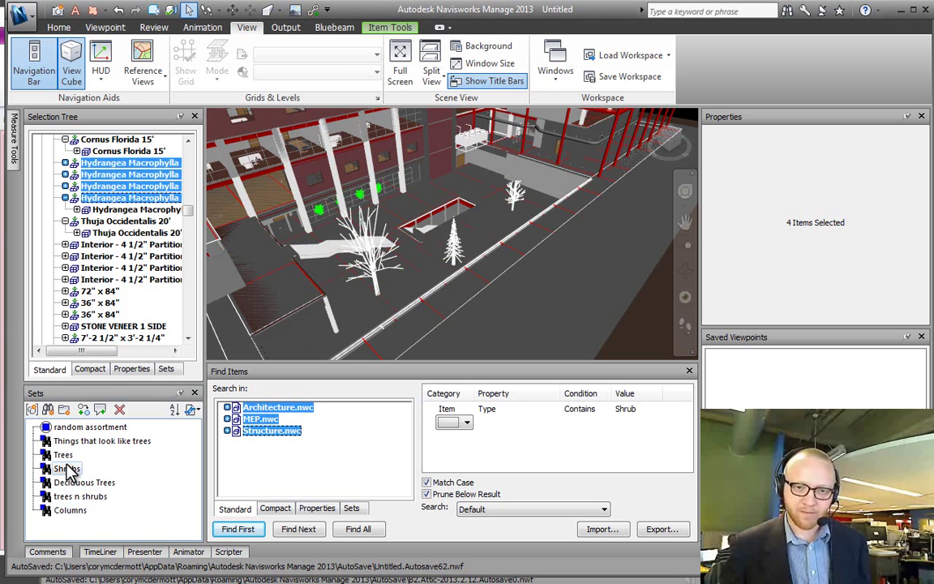
pyautogui.click(81, 511)
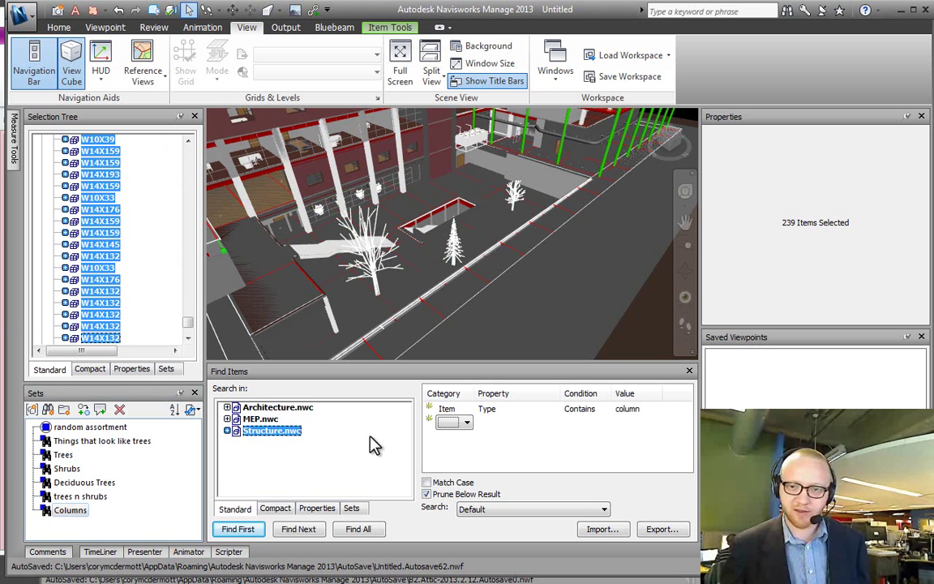
pyautogui.keyDown('ctrl'); pyautogui.click(68, 470); pyautogui.keyUp('ctrl')
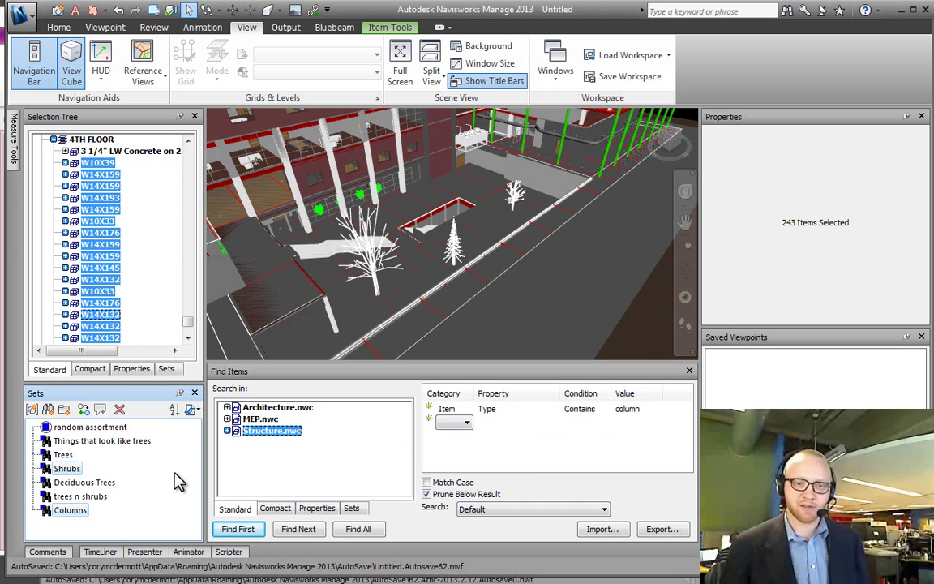
# - Switch to OneNote and check off Selection Sets, Updating Sets, Find Items tab, Search Sets and Using search sets as building blocks
pyautogui.click(309, 582)
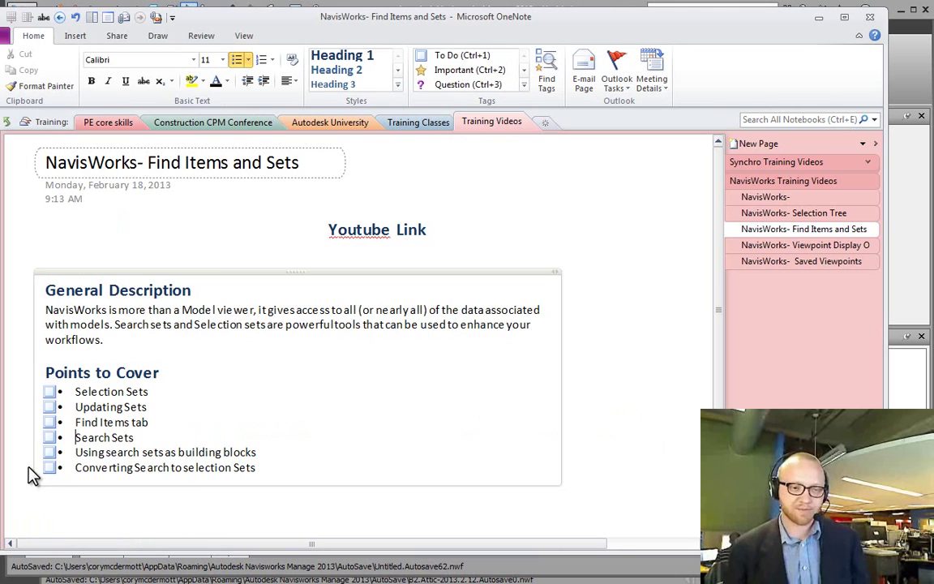
pyautogui.click(49, 392)
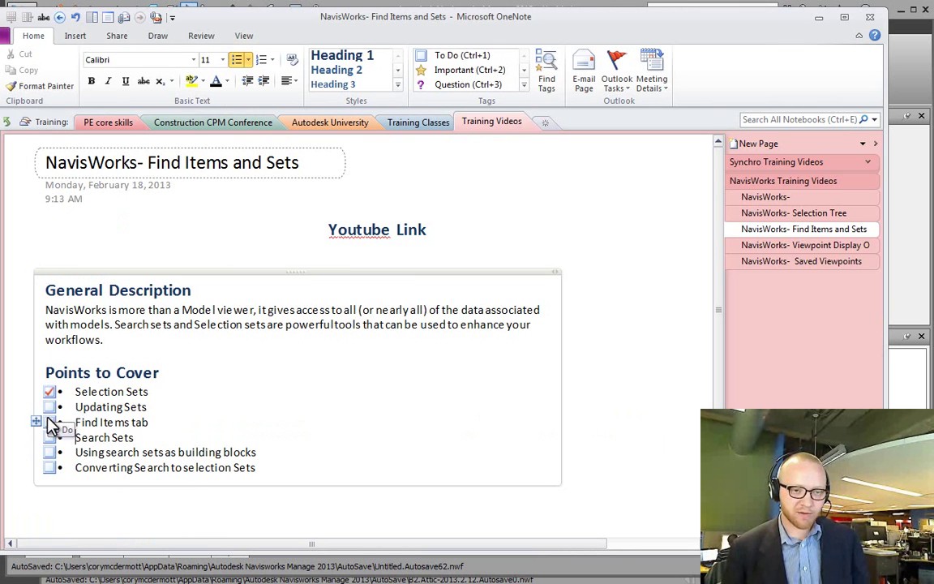
pyautogui.click(50, 407)
pyautogui.click(50, 422)
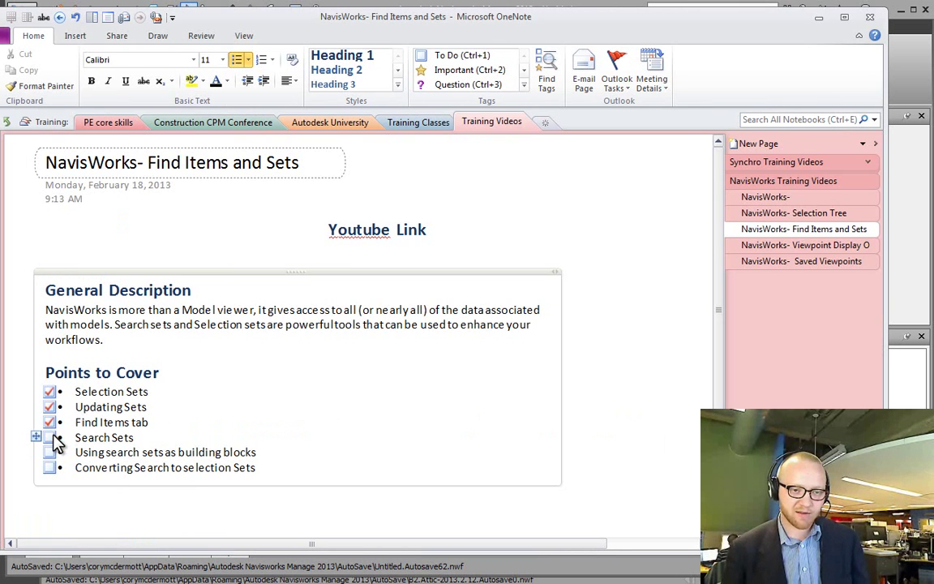
pyautogui.click(49, 438)
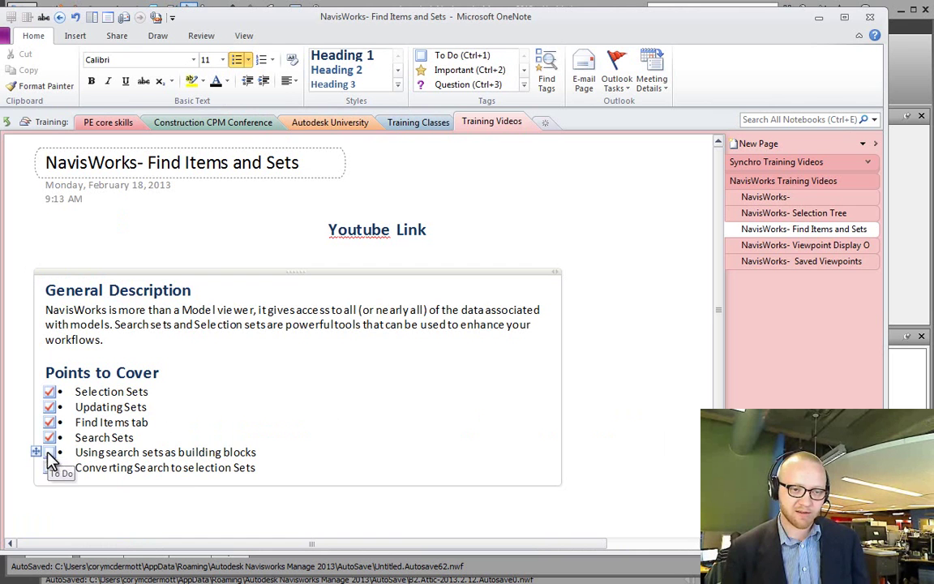
pyautogui.click(50, 453)
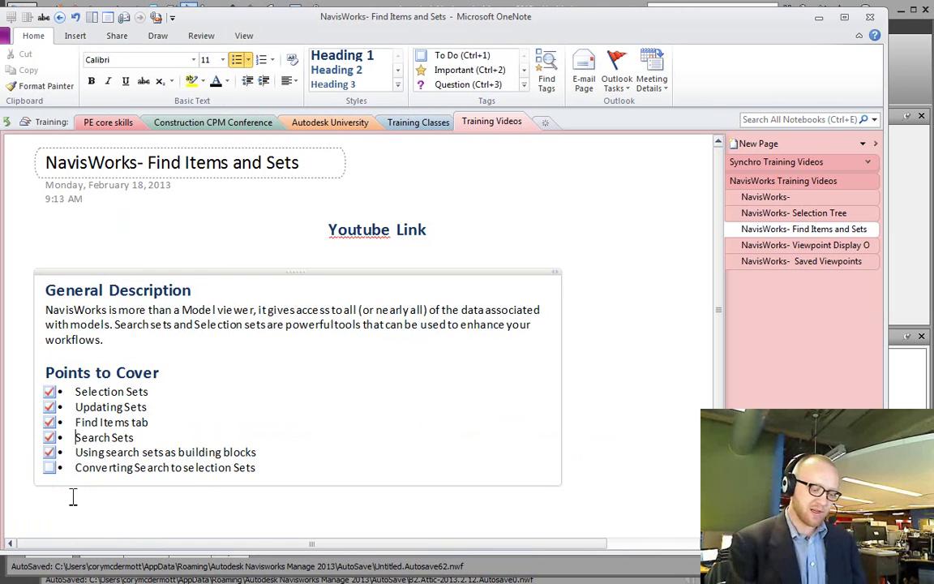
# - Return to Navisworks, save the current selection as a selection set named shrubs and columns, and recall it after trees n shrubs
pyautogui.hotkey('alt', 'Tab')
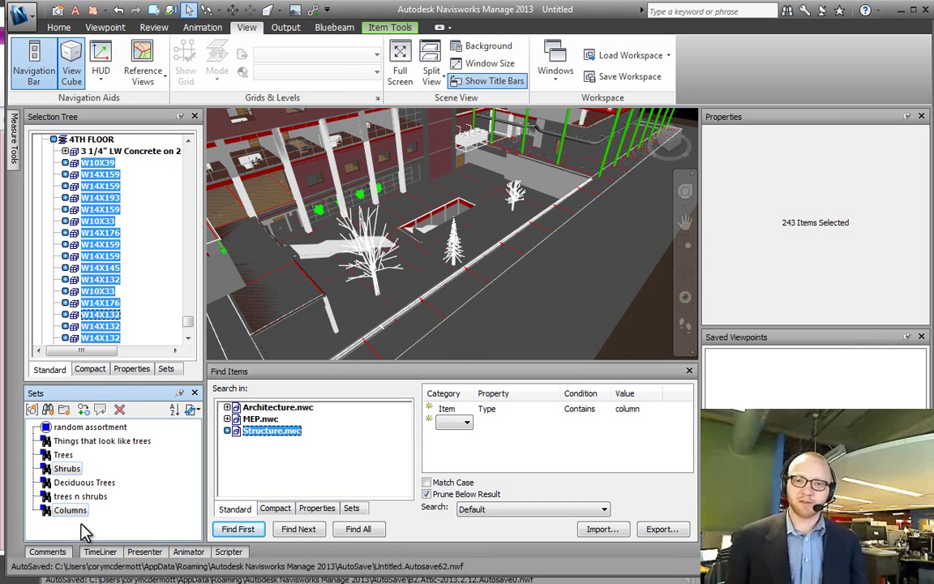
pyautogui.rightClick(80, 525)
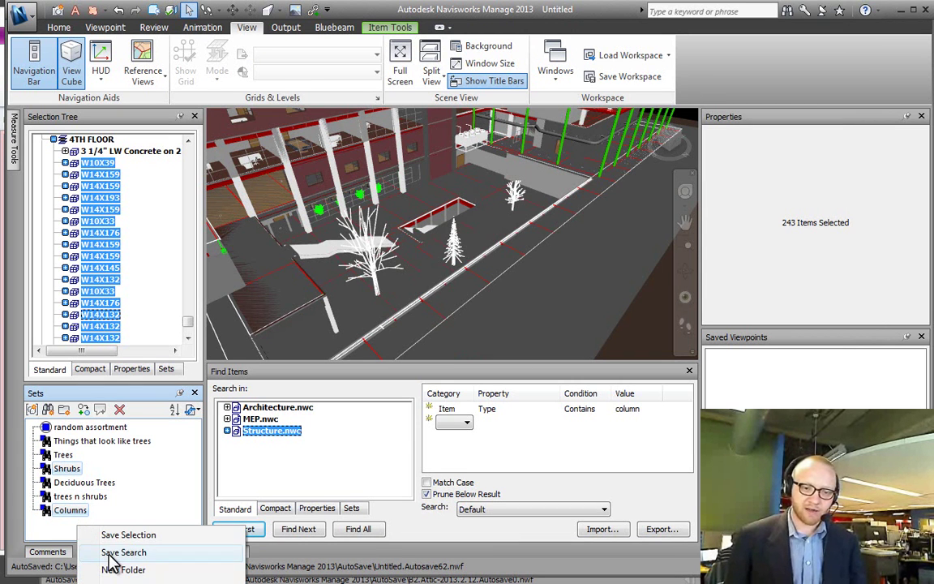
pyautogui.click(113, 535)
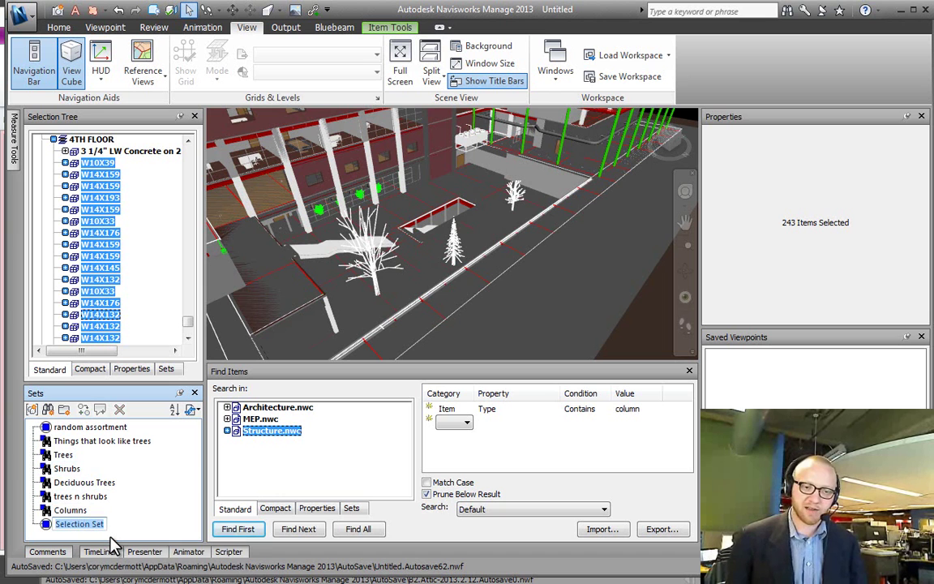
pyautogui.write('shrubs')
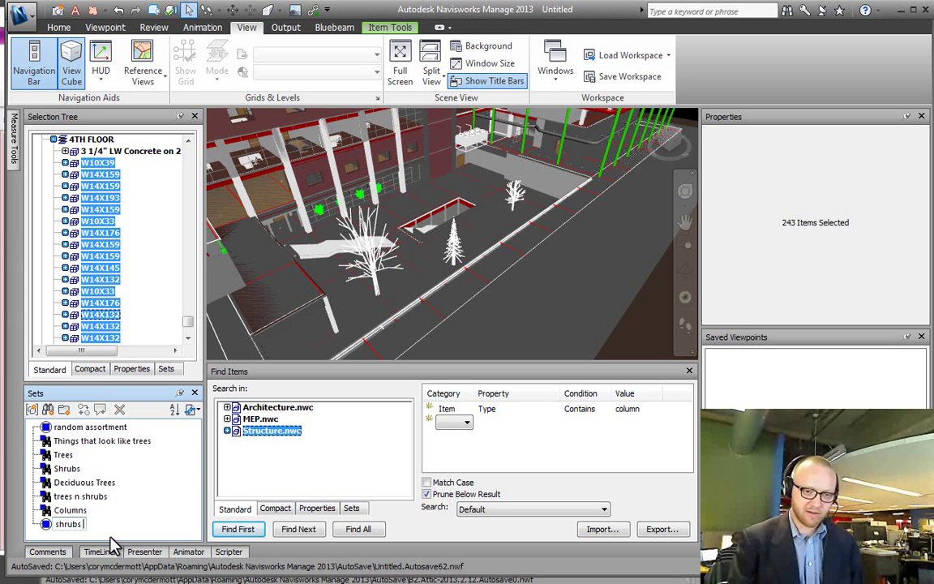
pyautogui.write(' and columns')
pyautogui.press('Return')
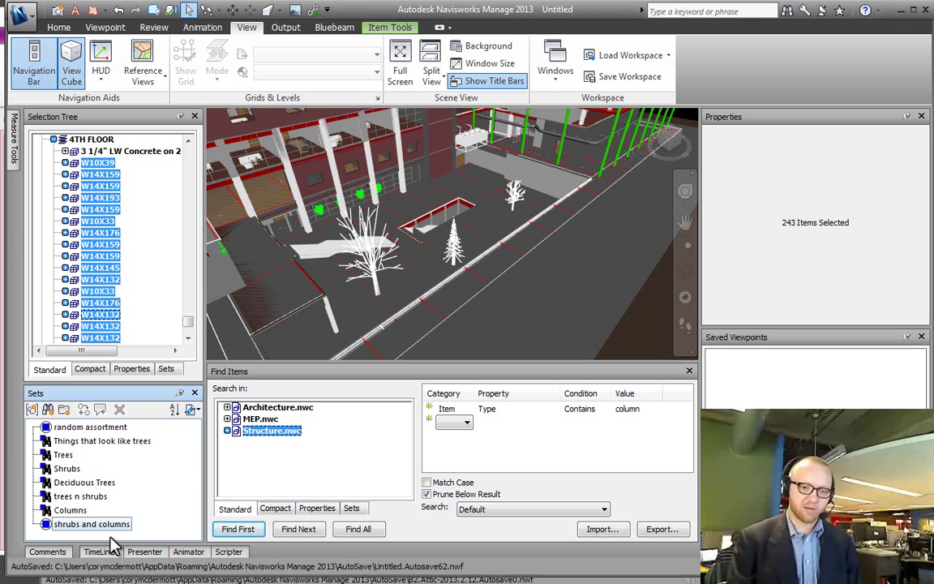
pyautogui.click(95, 497)
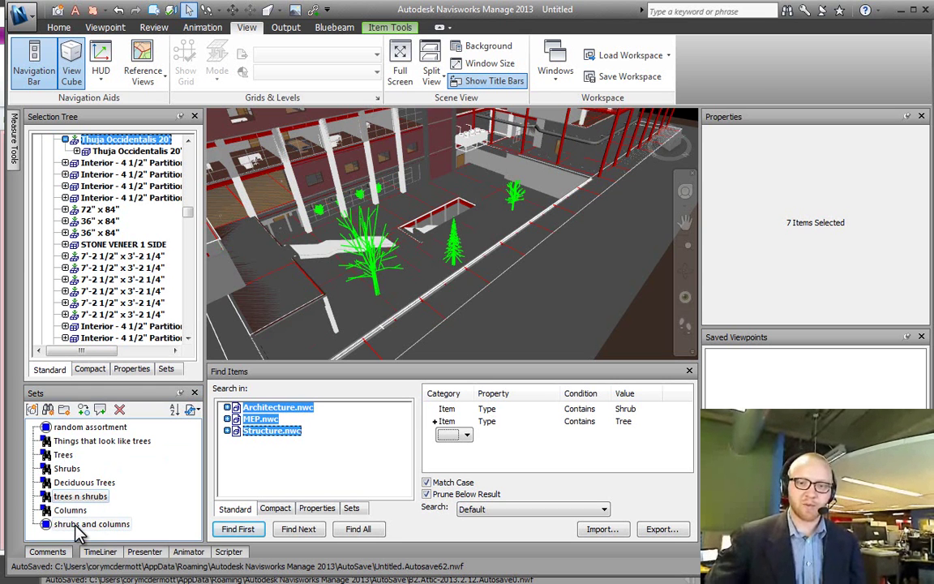
pyautogui.click(81, 525)
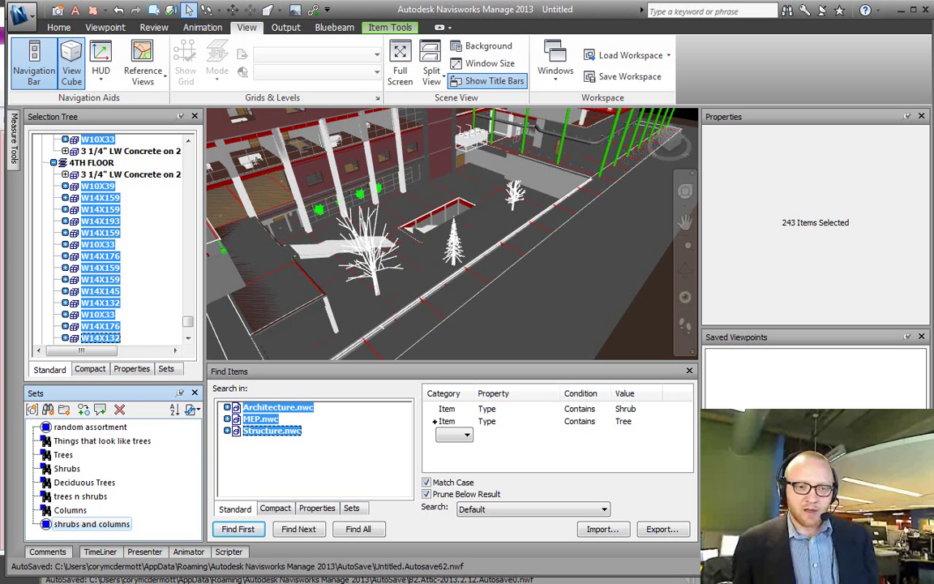
# - Switch to OneNote, check off Converting Search to selection Sets, and return to the Navisworks model
pyautogui.hotkey('alt', 'Tab')
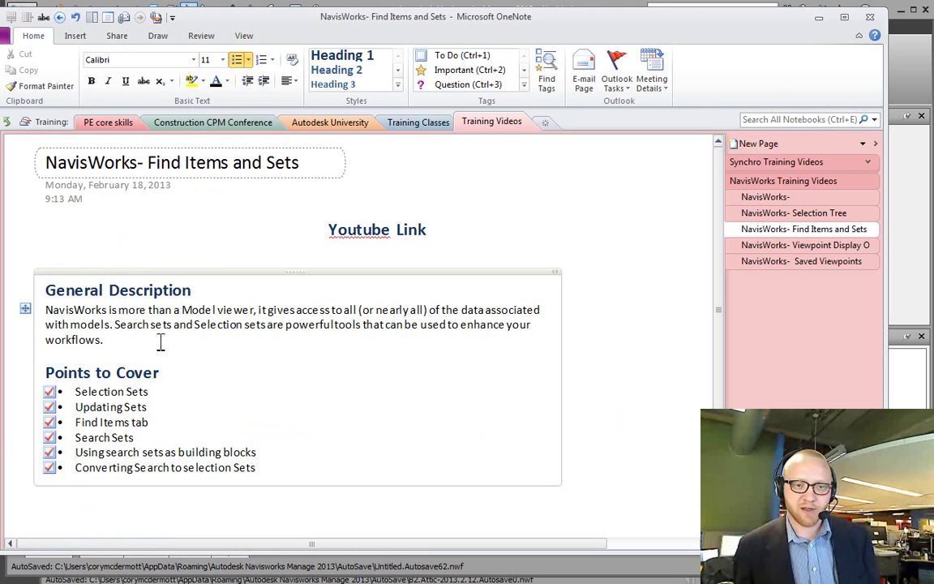
pyautogui.moveTo(361, 28); pyautogui.dragTo(267, 73)
pyautogui.click(415, 18)
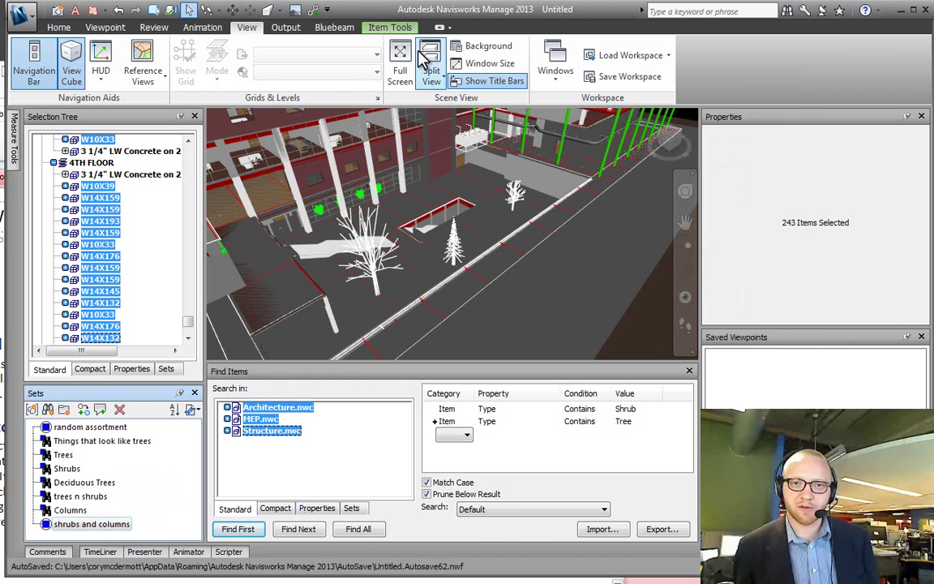